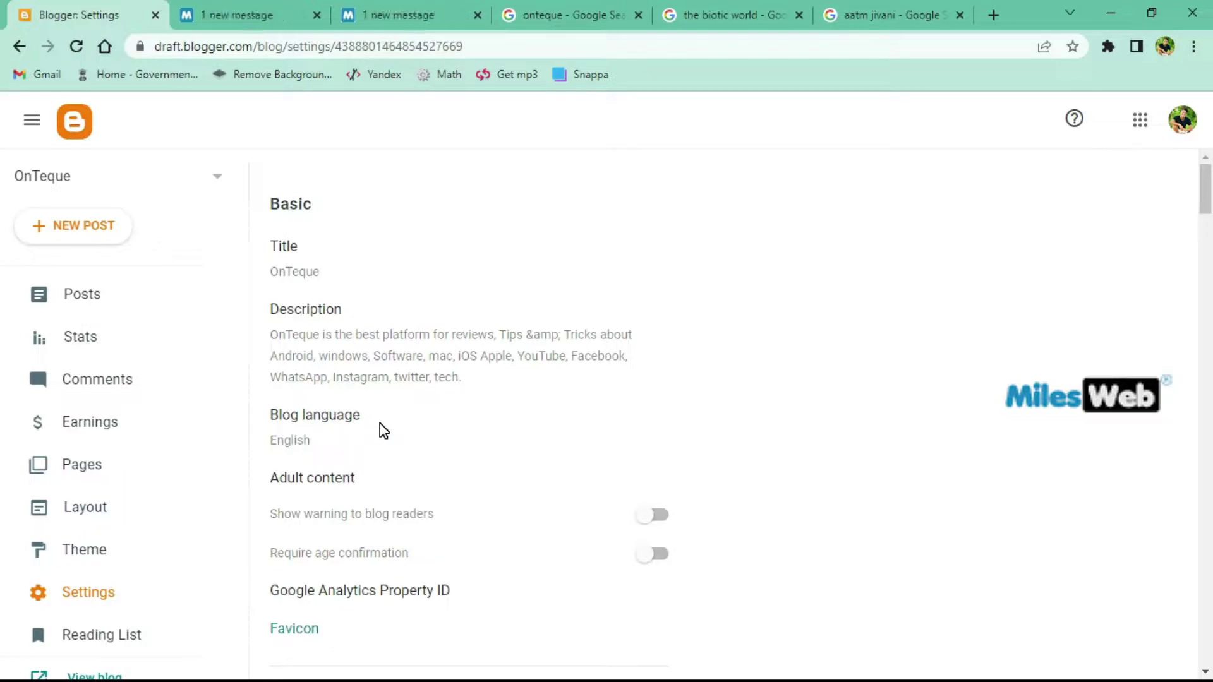
Open the OnTeque blog from the Google search results for "onteque"
left_click(566, 5)
left_click(333, 137)
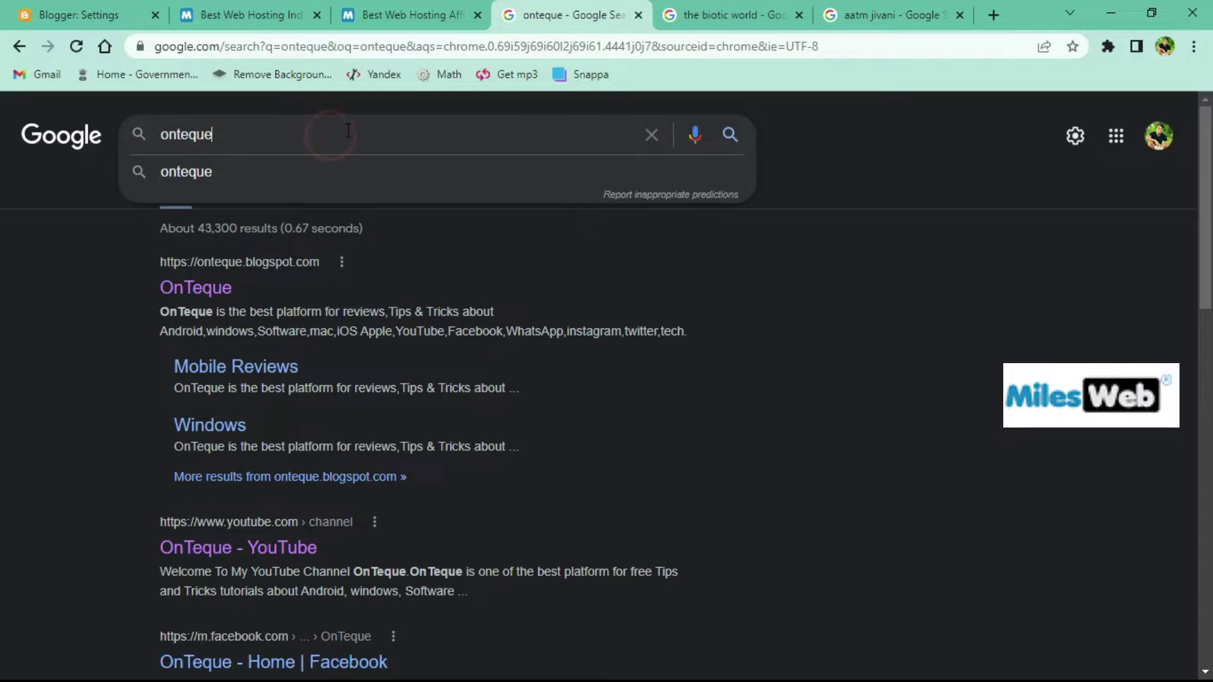
left_click(34, 249)
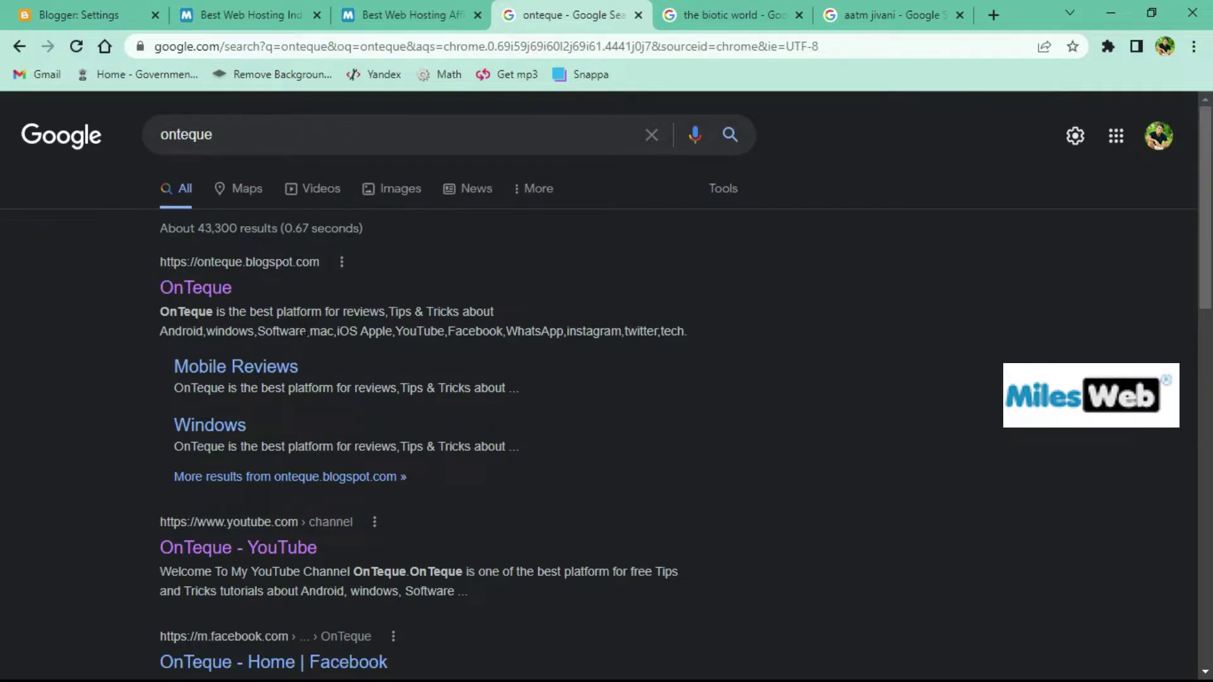
left_click(208, 294)
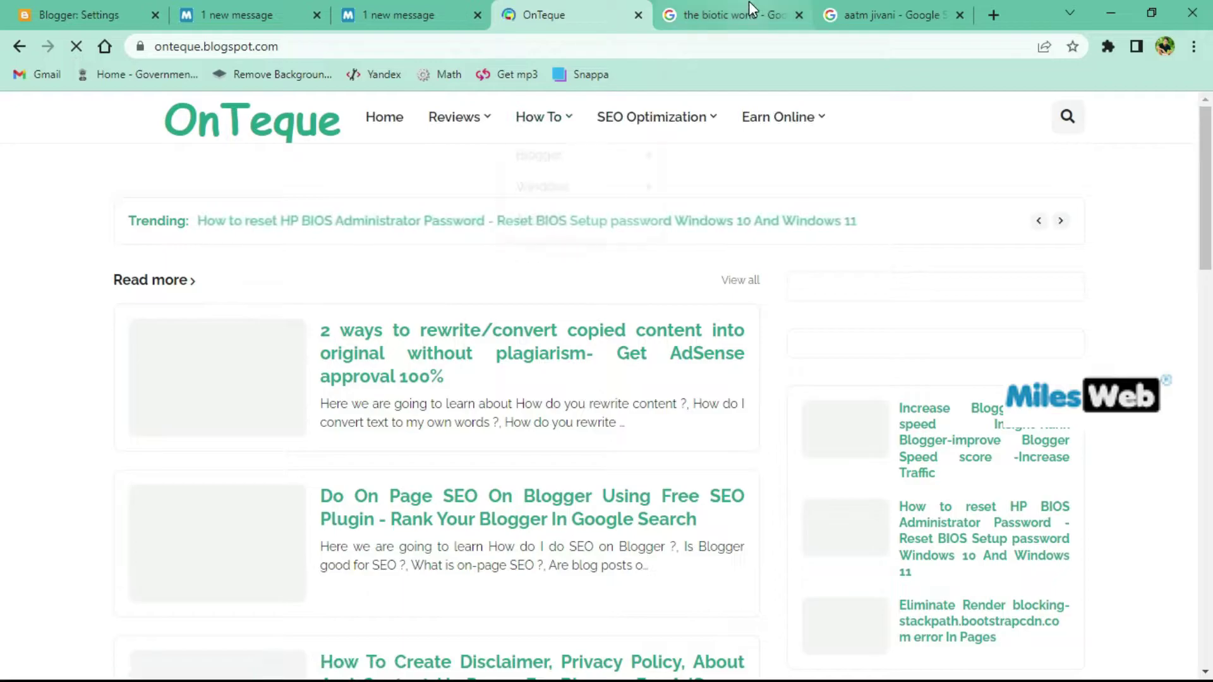
Look over the Google results for "the biotic world" and "aatm jivani", and return to the OnTeque blog page
left_click(750, 9)
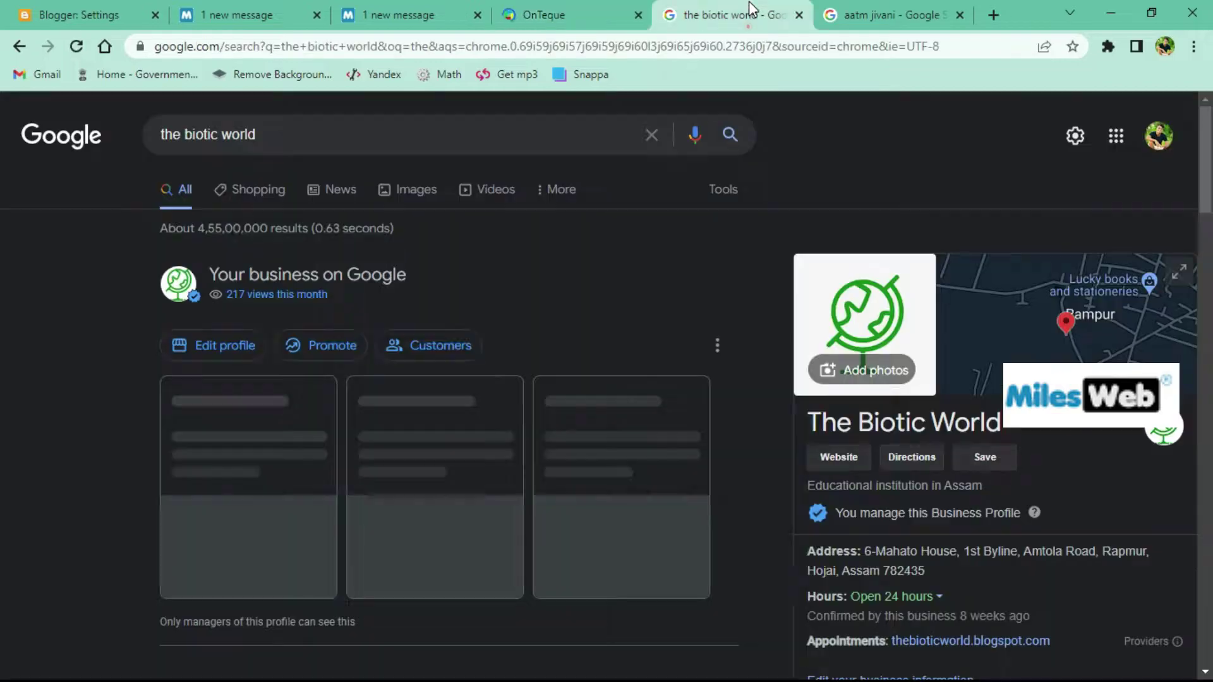
scroll(342, 276, "down", 3)
scroll(342, 276, "down", 5)
key("ctrl+Tab")
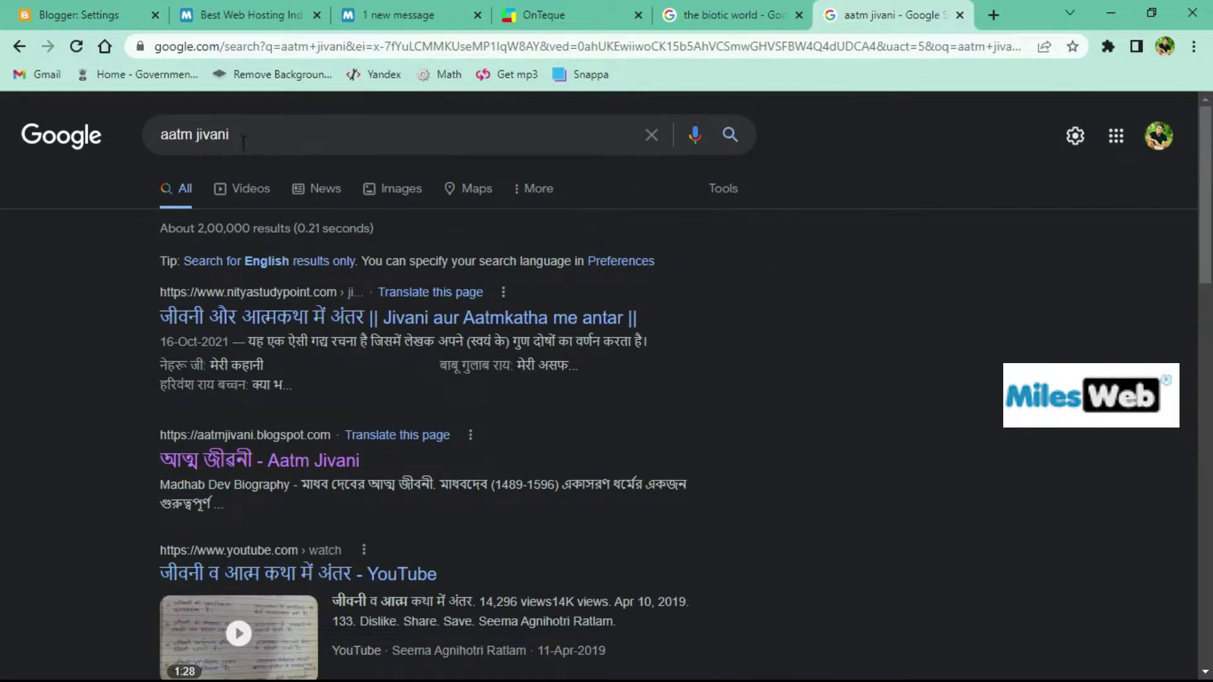
left_click(251, 132)
left_click(39, 259)
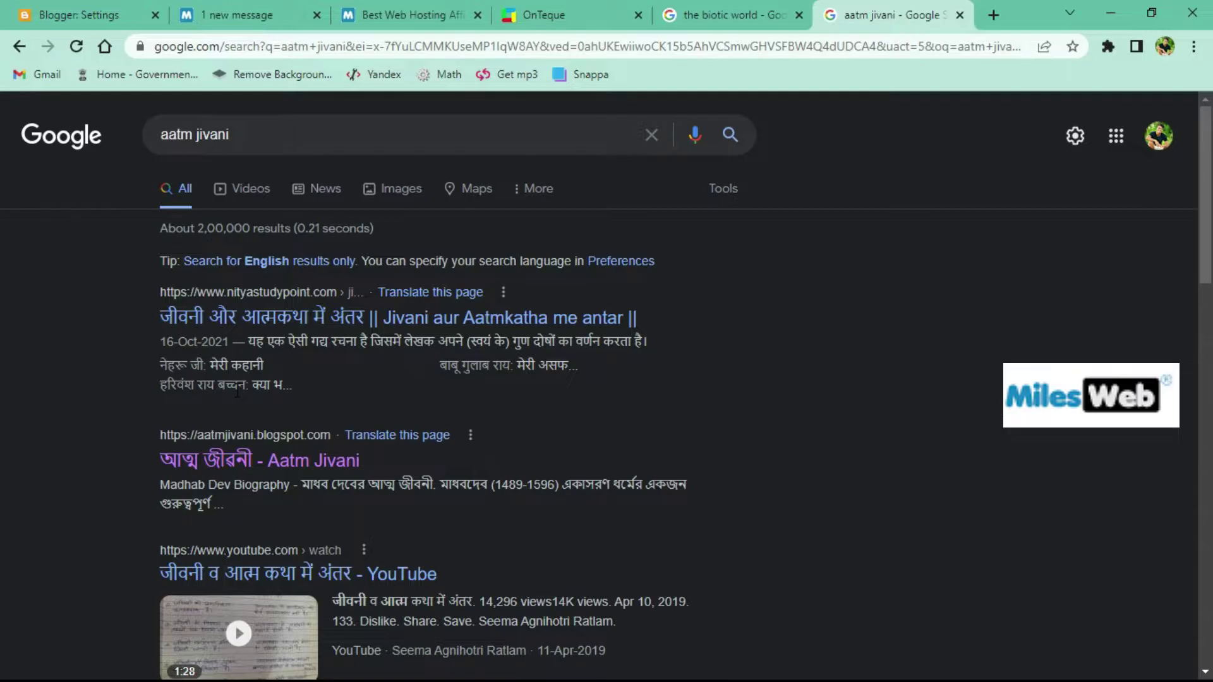
left_click(564, 13)
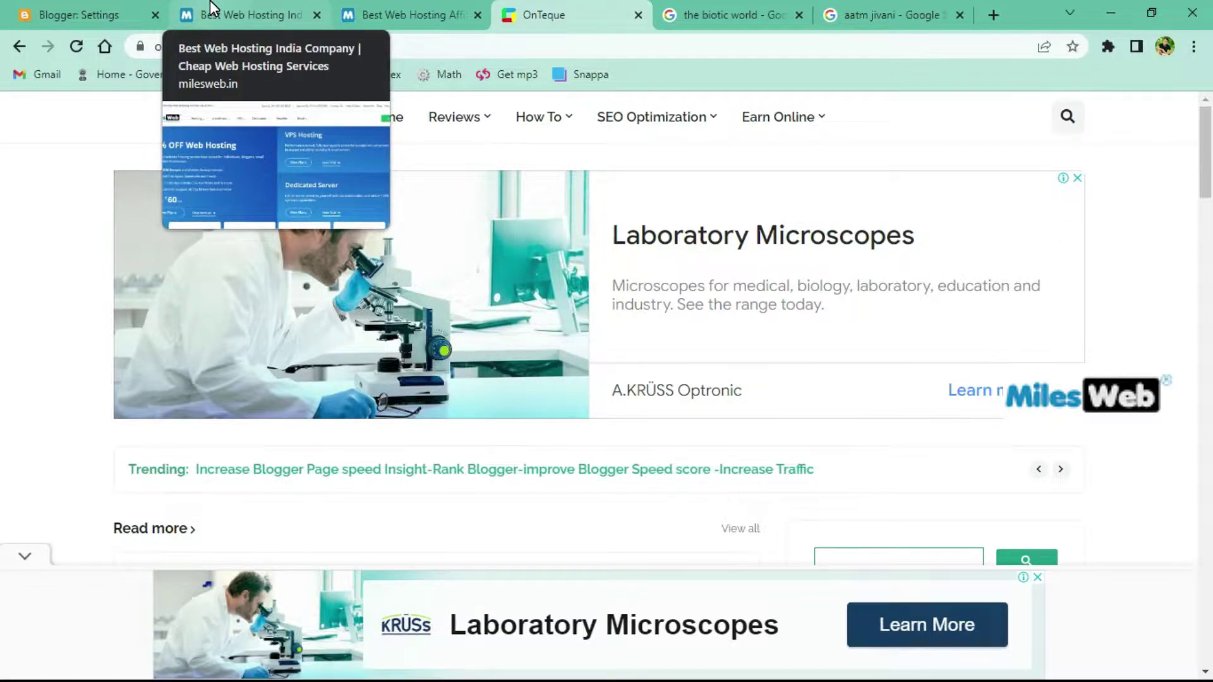
Go to the OnTeque blog's Blogger settings and view the Title setting without changing it
left_click(67, 12)
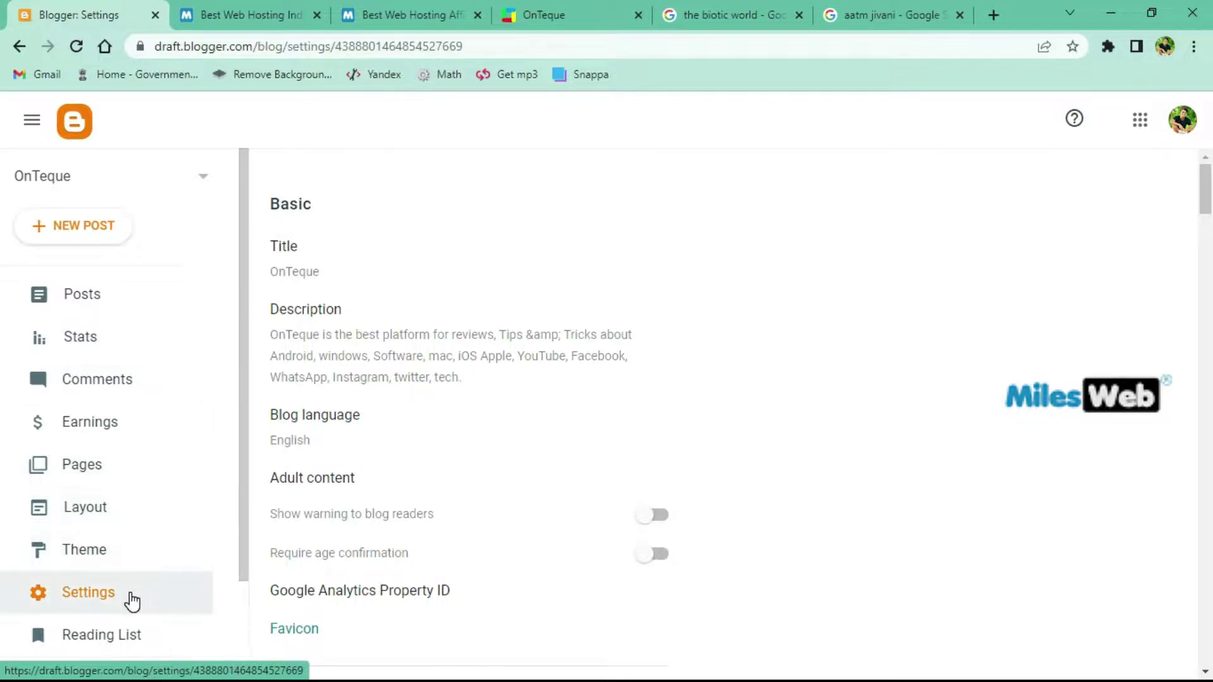
left_click(108, 594)
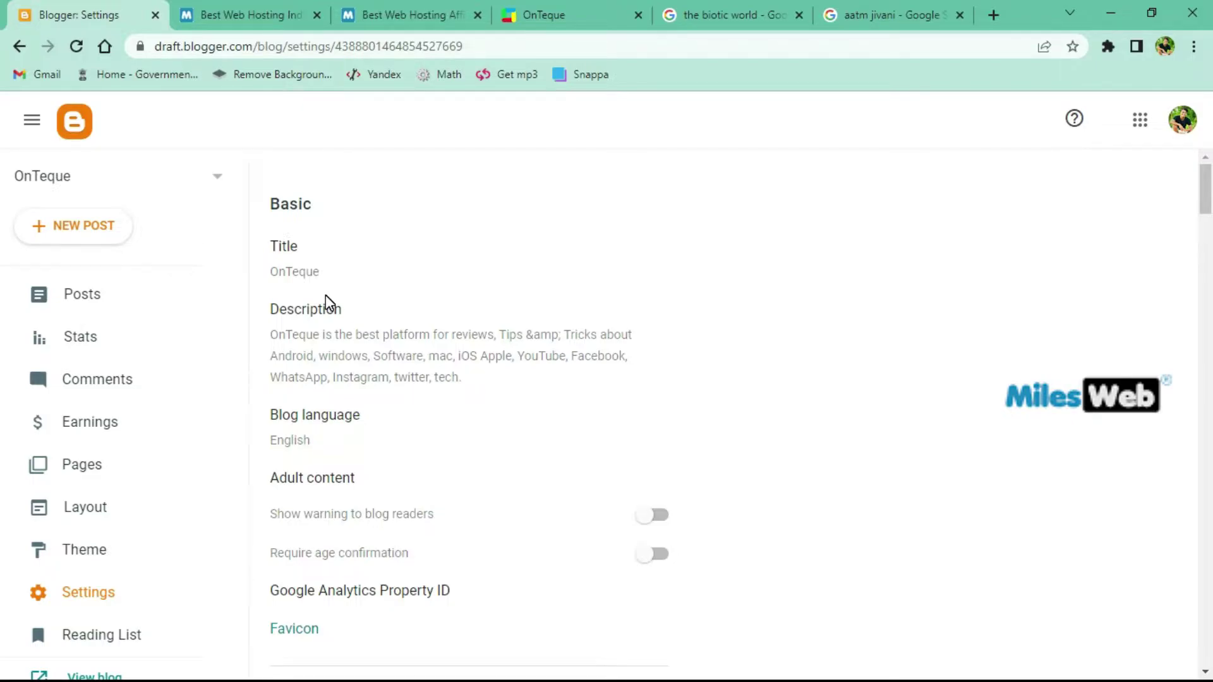
left_click(290, 265)
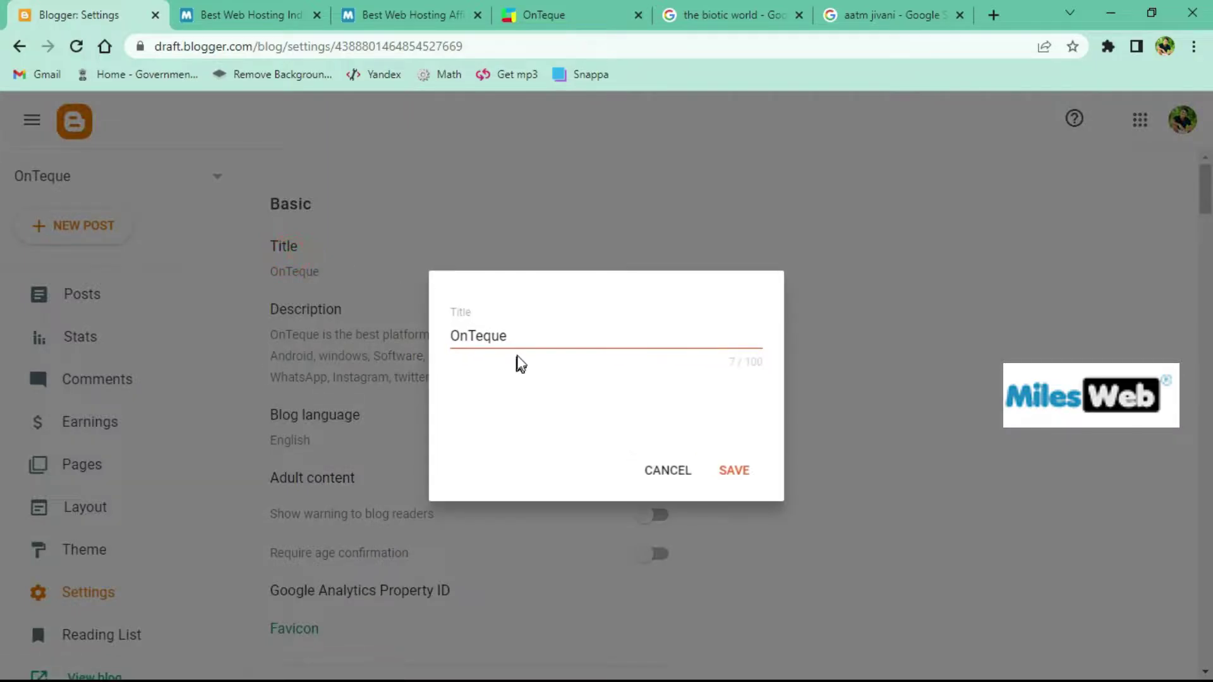
left_click(664, 475)
Look through the Basic, Privacy and Publishing sections of the blog settings, including the blog address
scroll(423, 406, "down", 3)
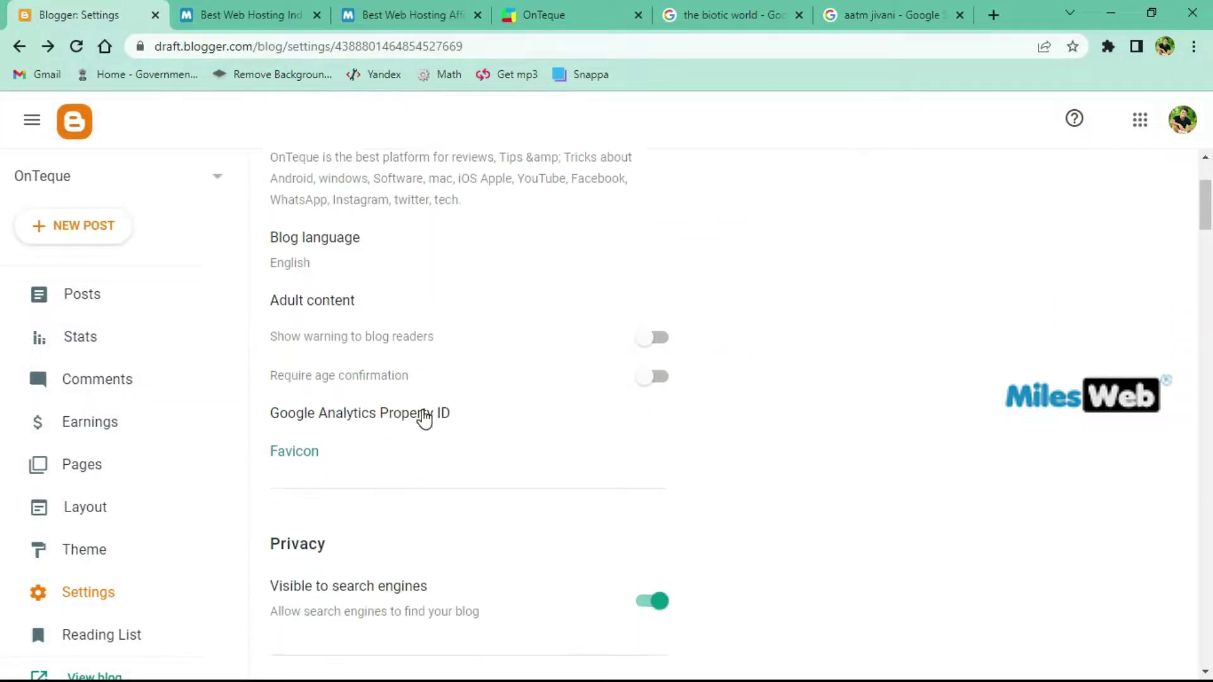
scroll(428, 417, "up", 2)
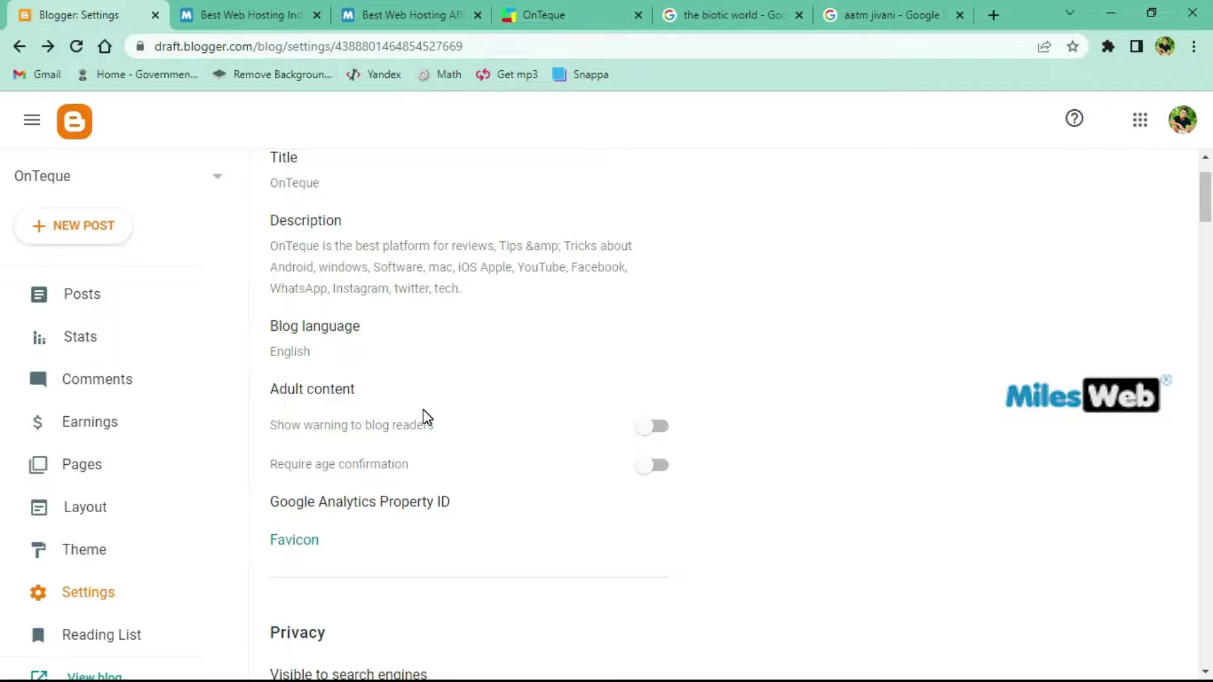
scroll(425, 419, "down", 5)
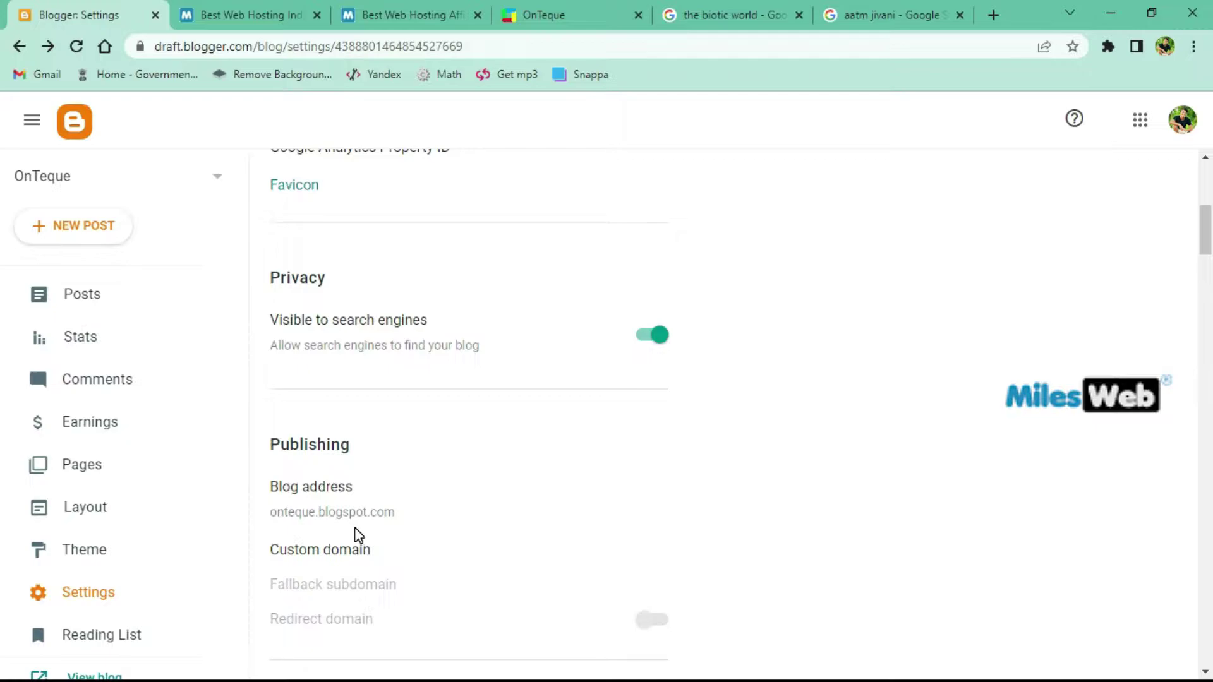
scroll(379, 518, "up", 7)
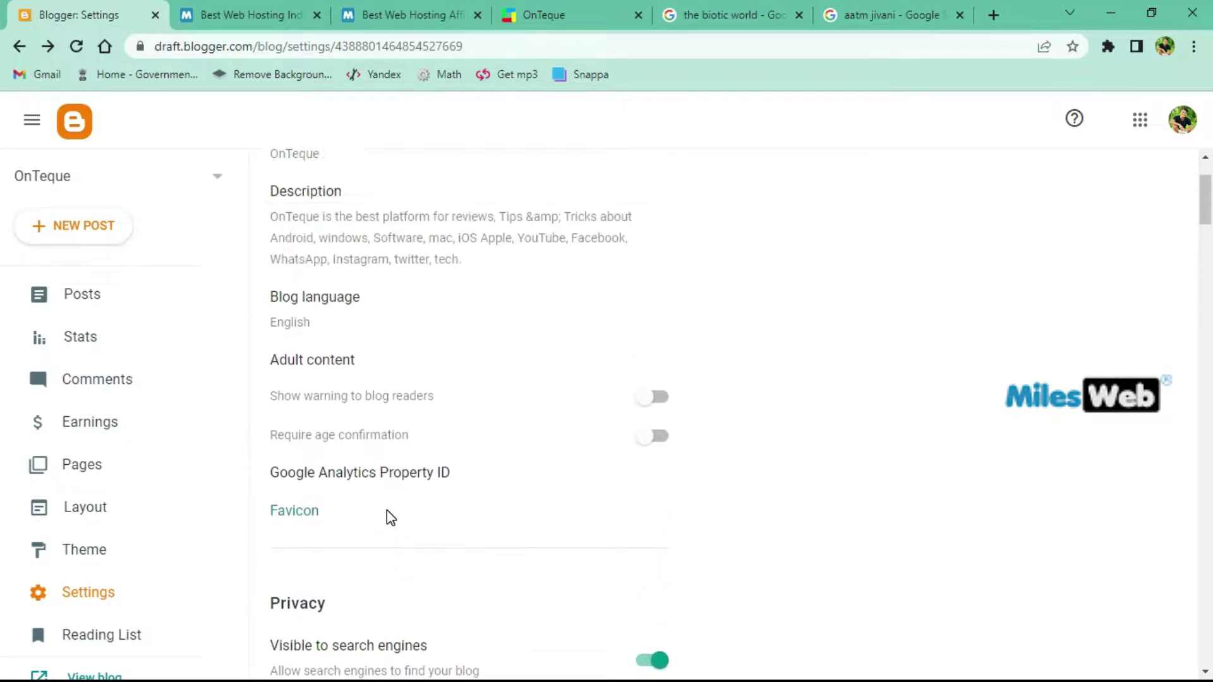
scroll(320, 322, "down", 7)
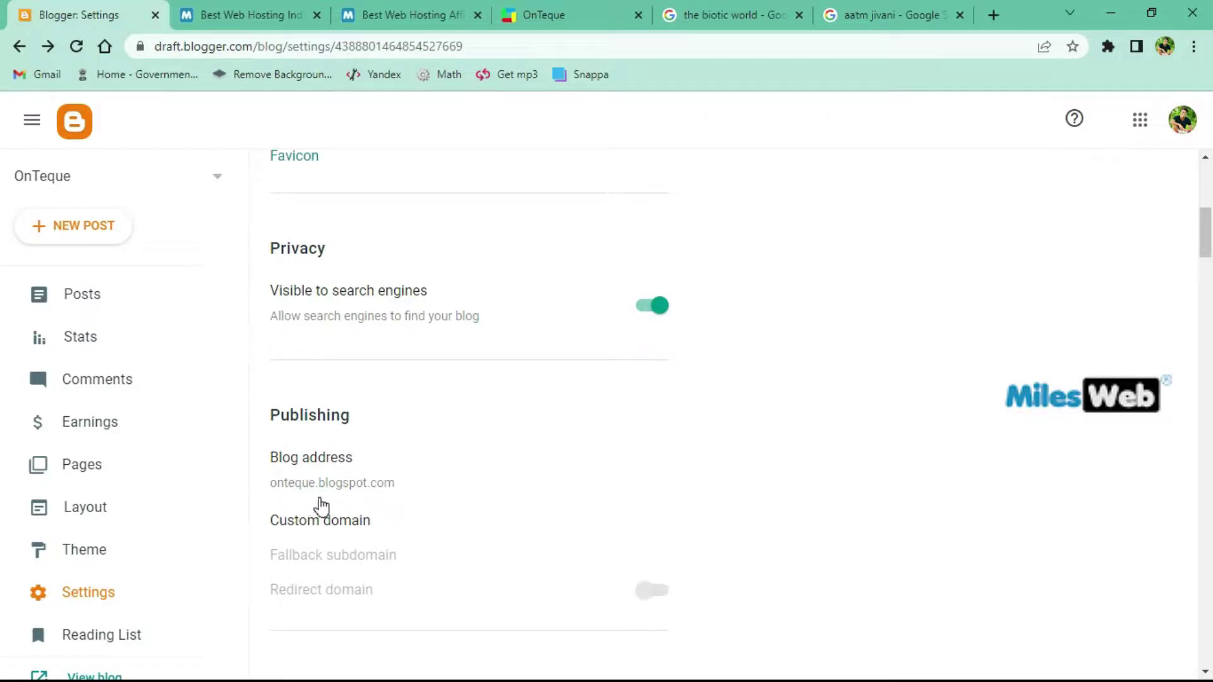
scroll(326, 505, "up", 1)
scroll(327, 505, "up", 6)
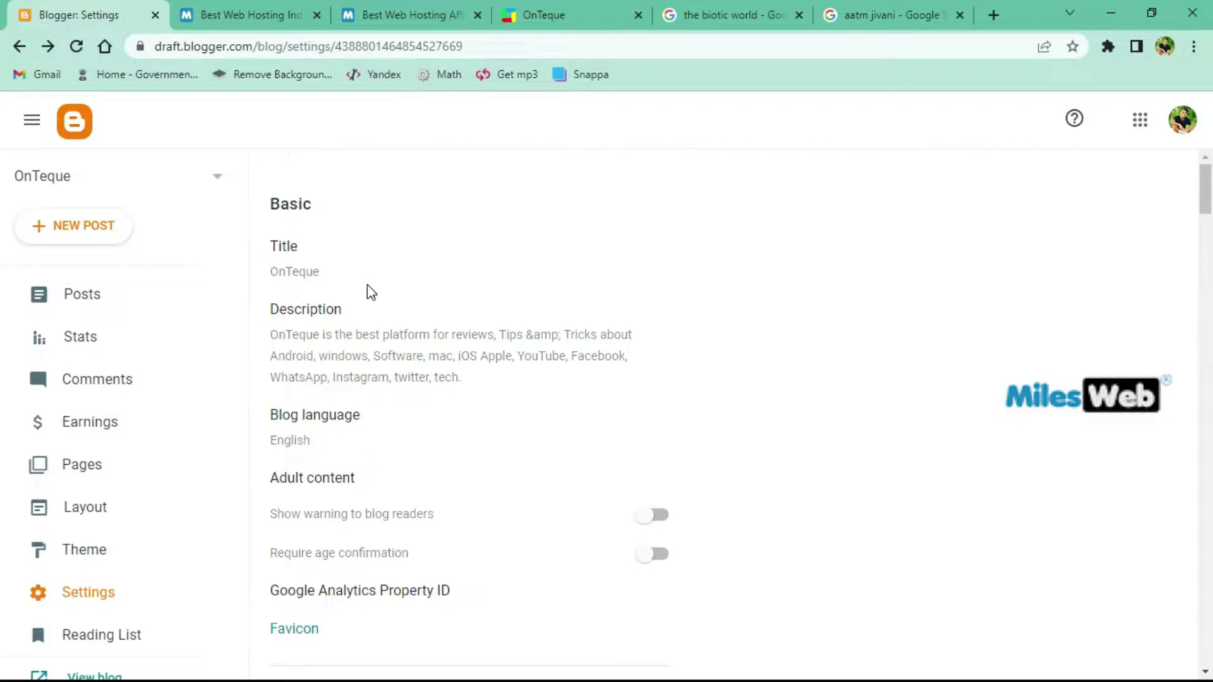
Open the blog's Description setting, check its text and save it
left_click(282, 336)
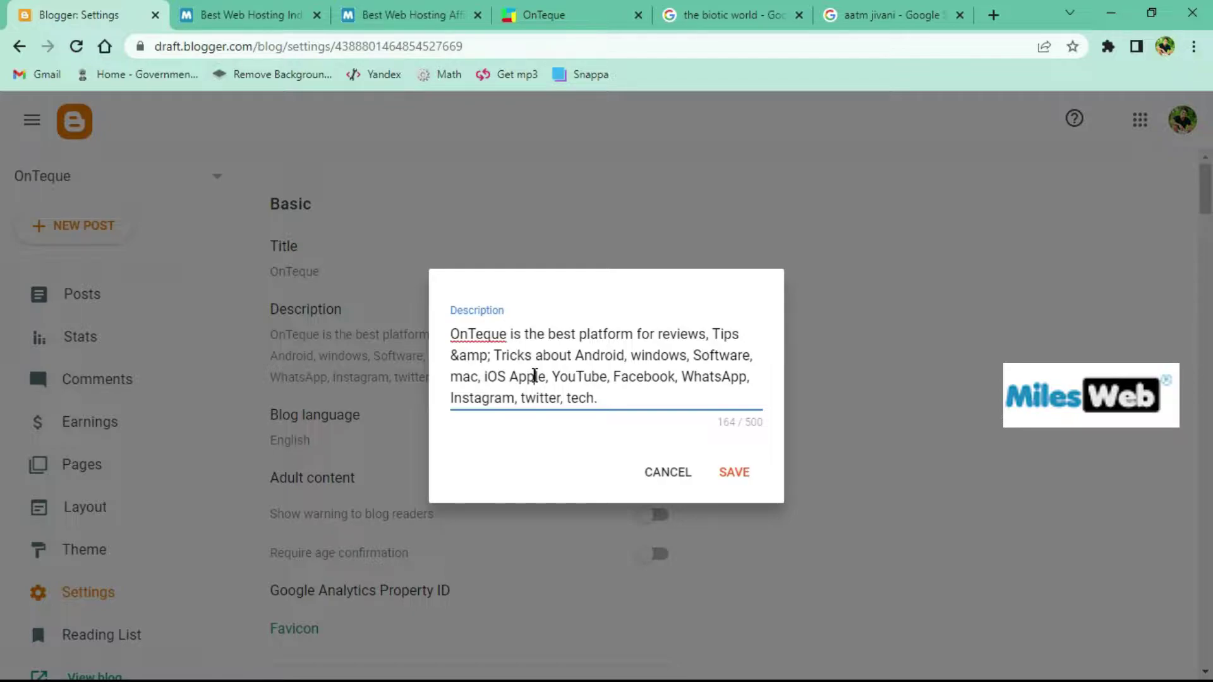
left_click_drag(484, 351, 634, 376)
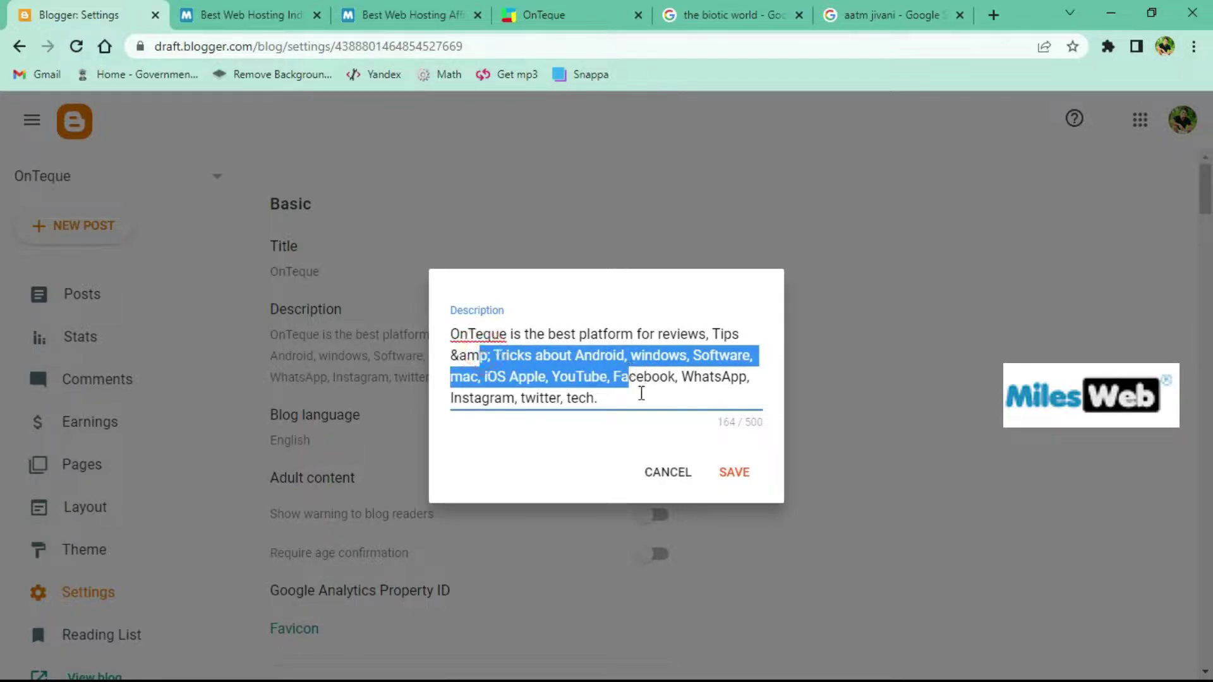
left_click(607, 398)
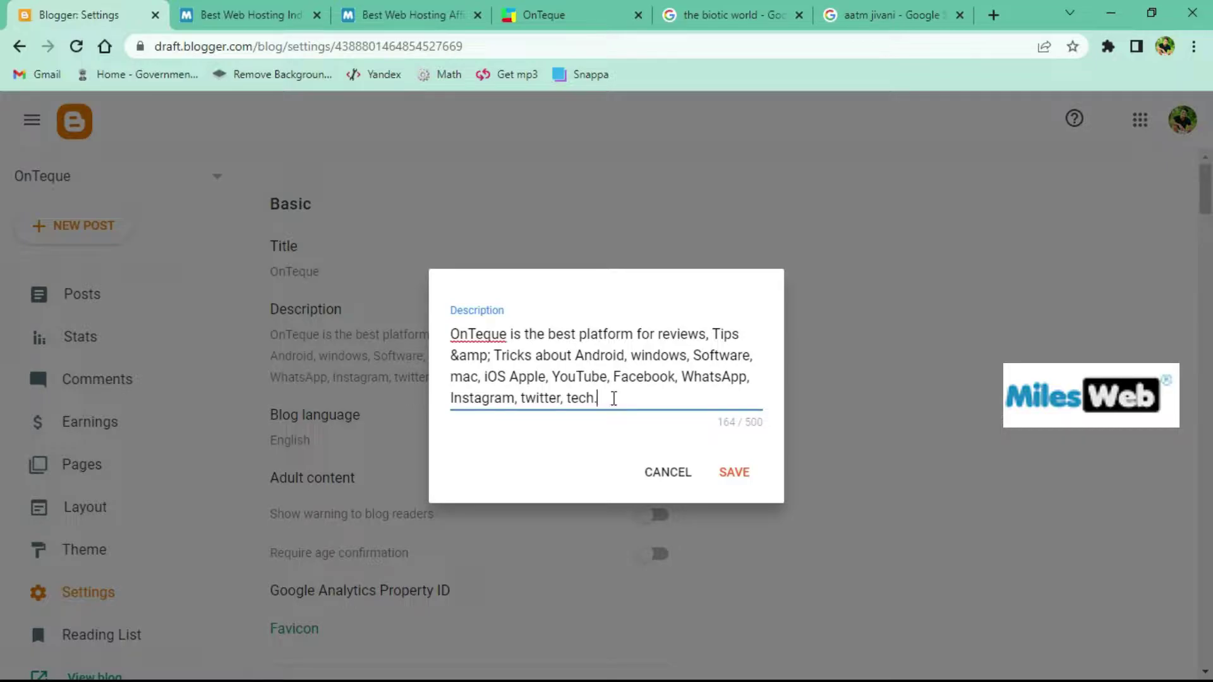
left_click(734, 475)
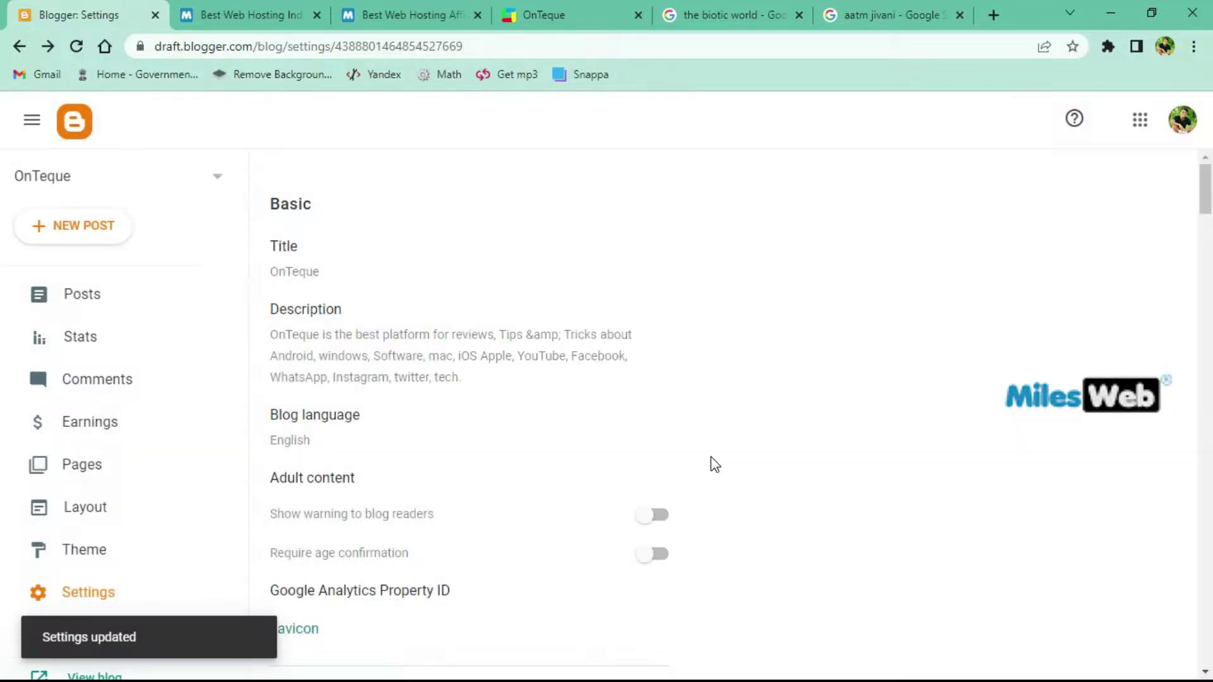
View the available blog languages and close the list without changing the selection
scroll(382, 462, "down", 2)
left_click(316, 295)
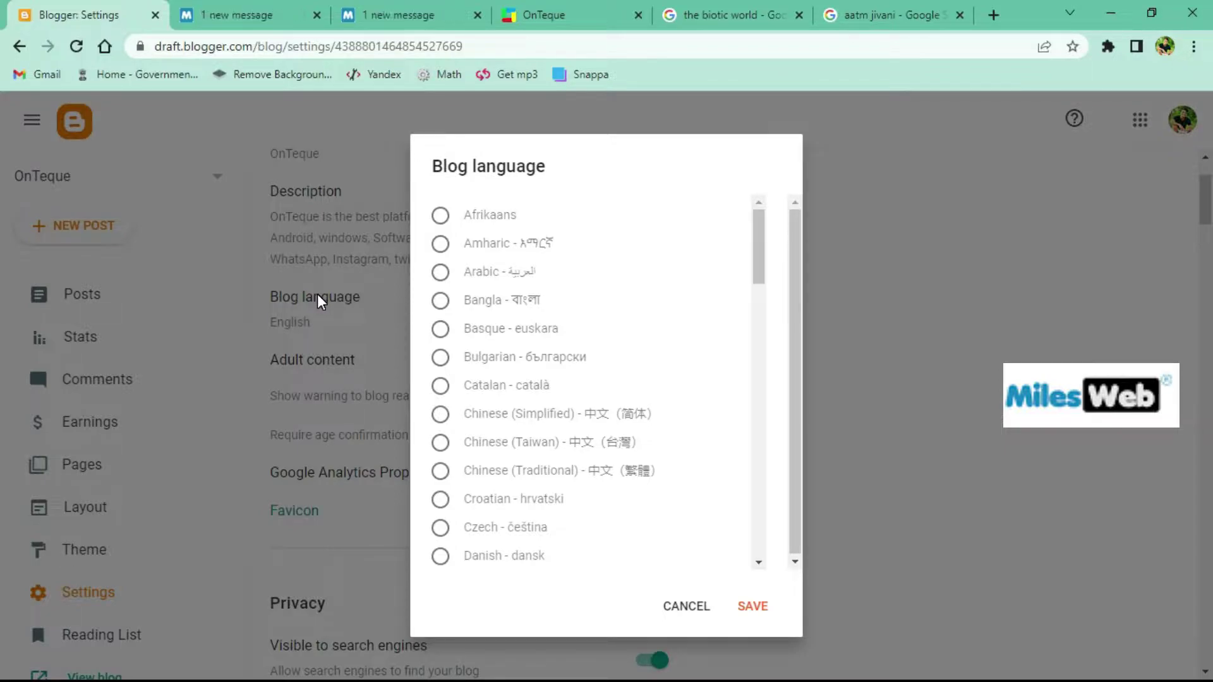
scroll(488, 411, "down", 4)
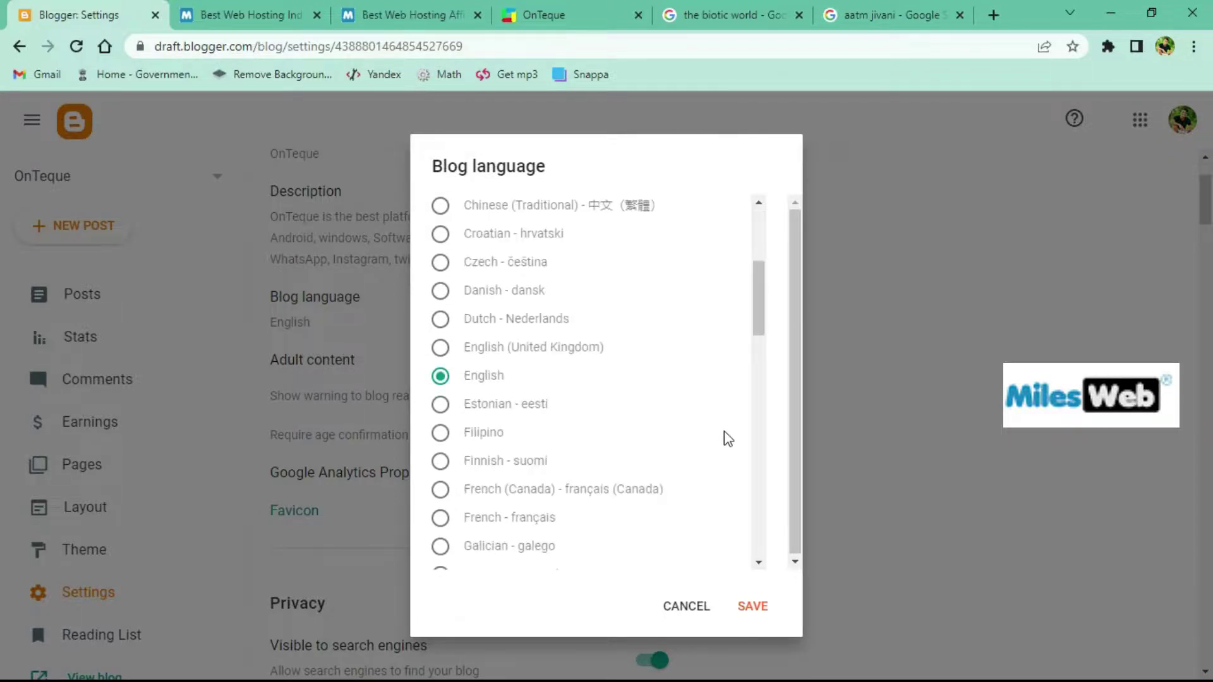
left_click(695, 611)
View the Google Analytics Property ID setting and close it without entering an ID
scroll(552, 501, "down", 2)
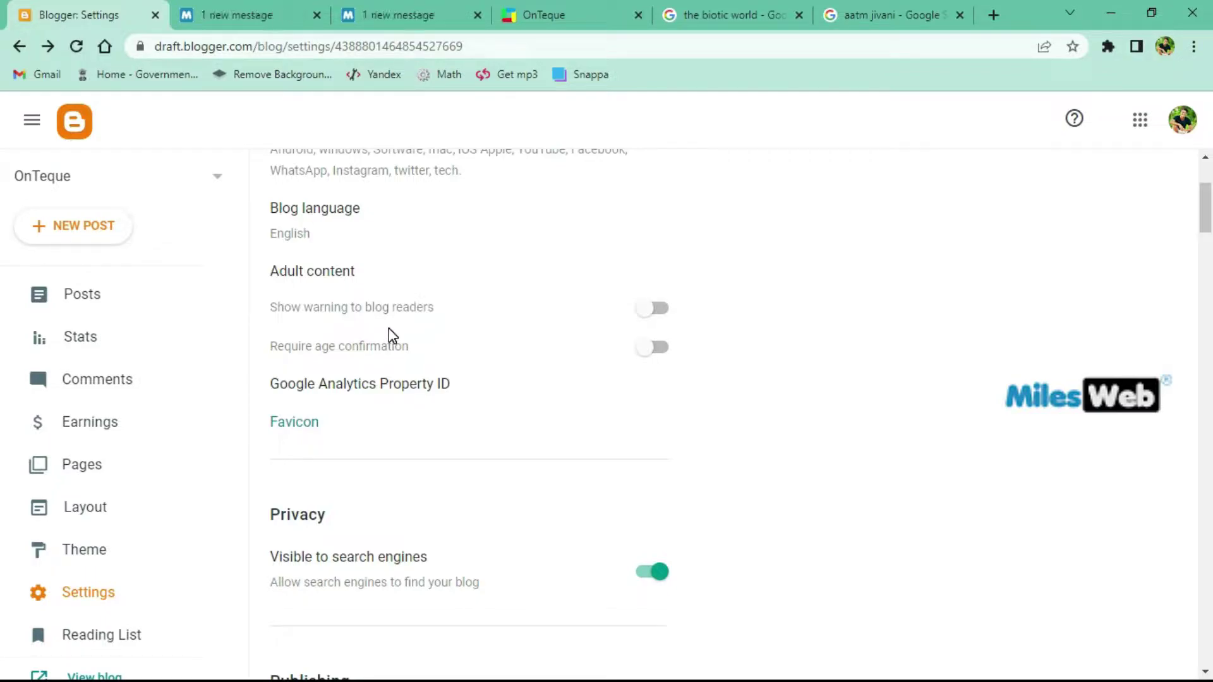
scroll(412, 336, "down", 1)
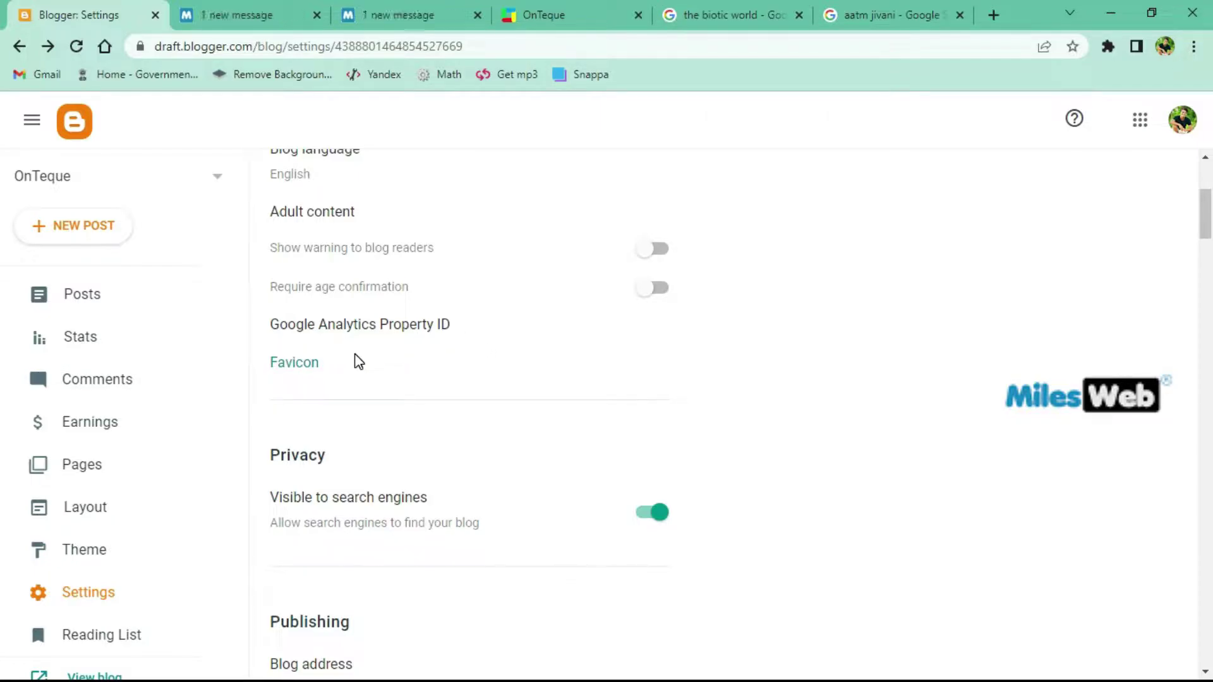
left_click(390, 327)
left_click(559, 333)
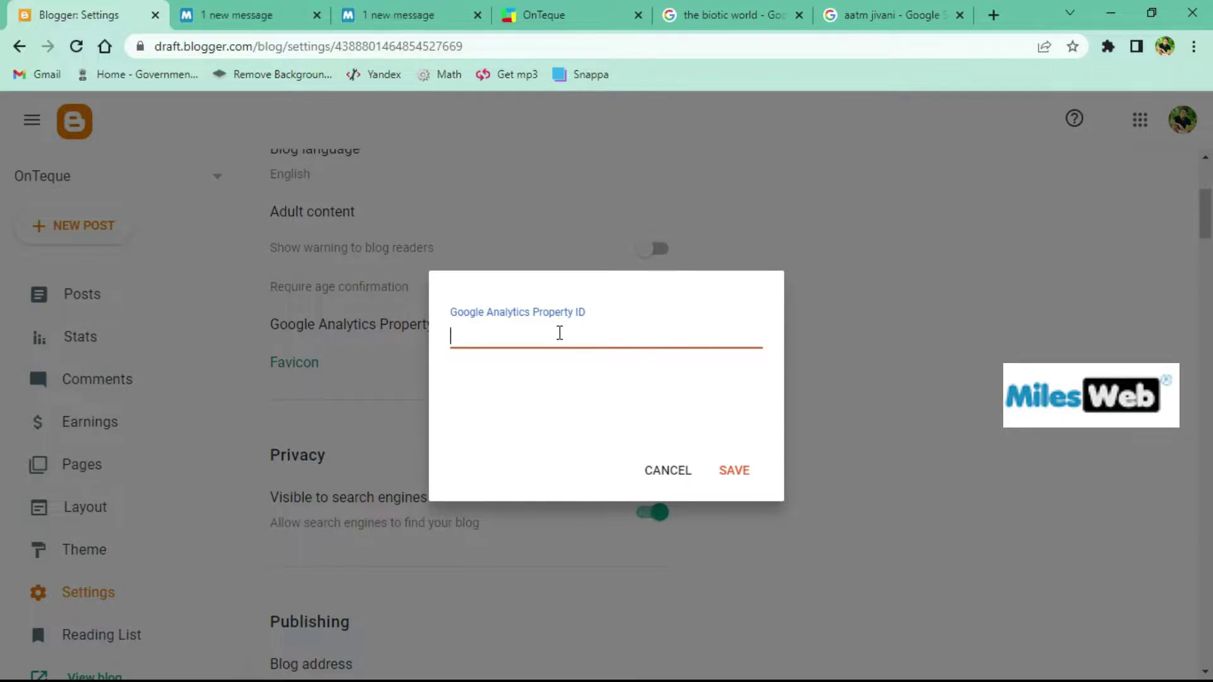
left_click(671, 472)
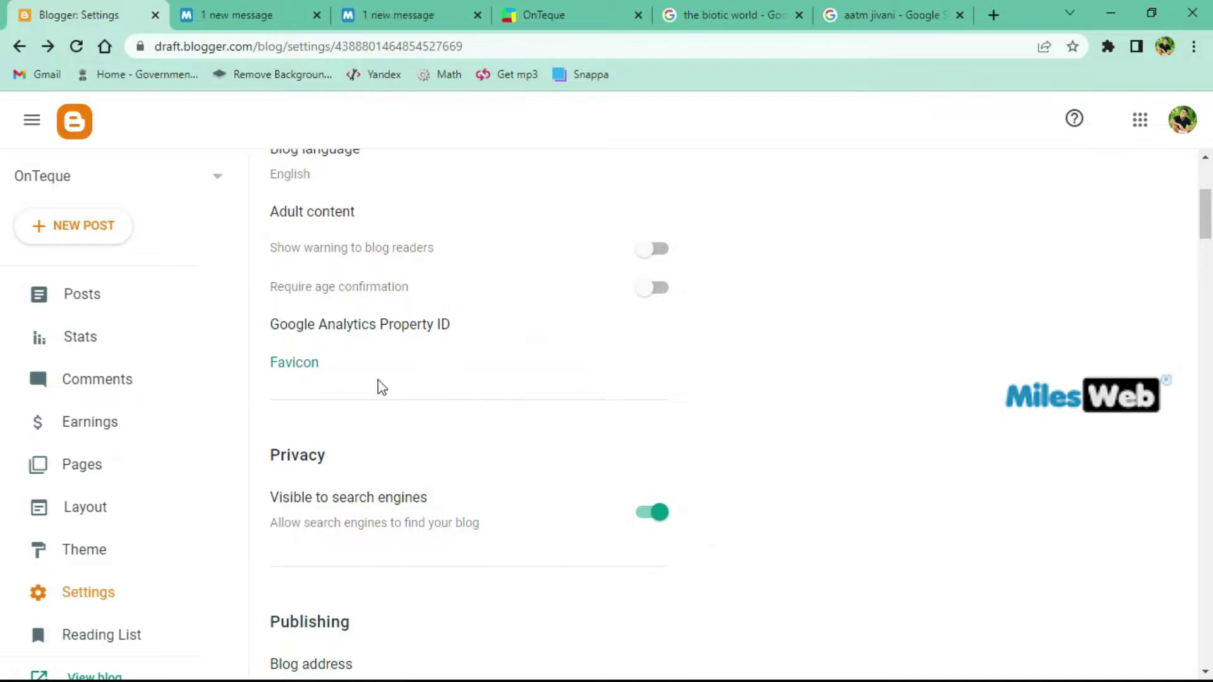
View the favicon configuration page and return to the blog settings
scroll(341, 373, "down", 1)
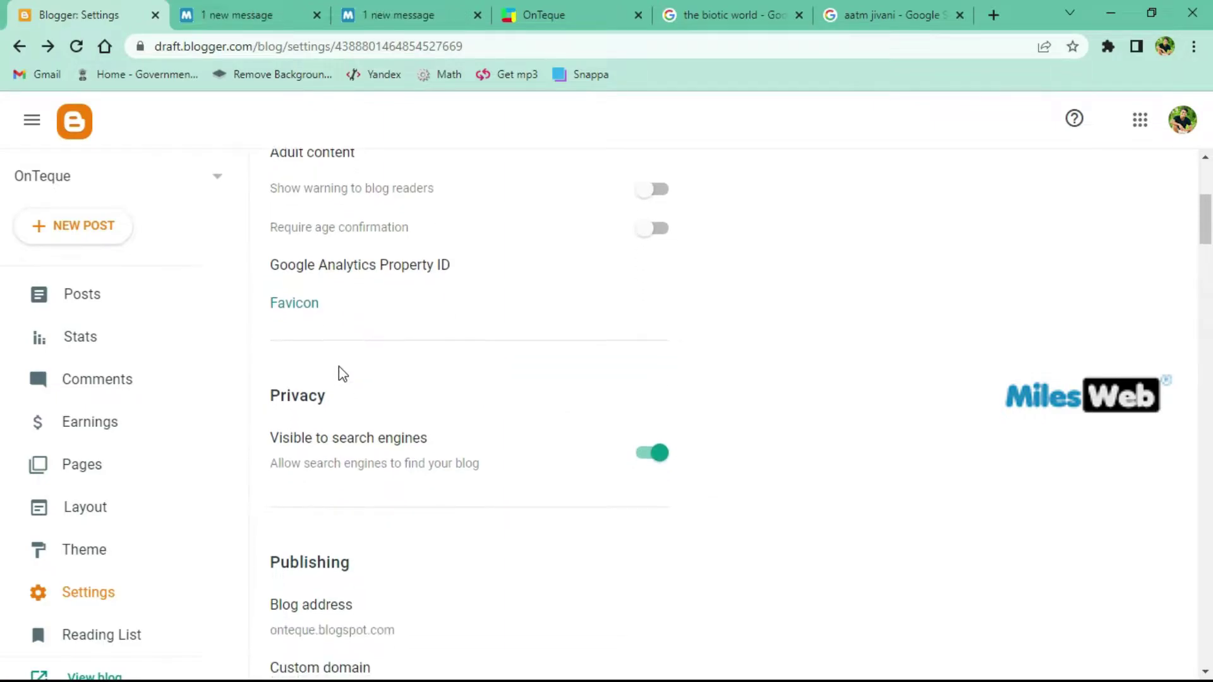
left_click(303, 307)
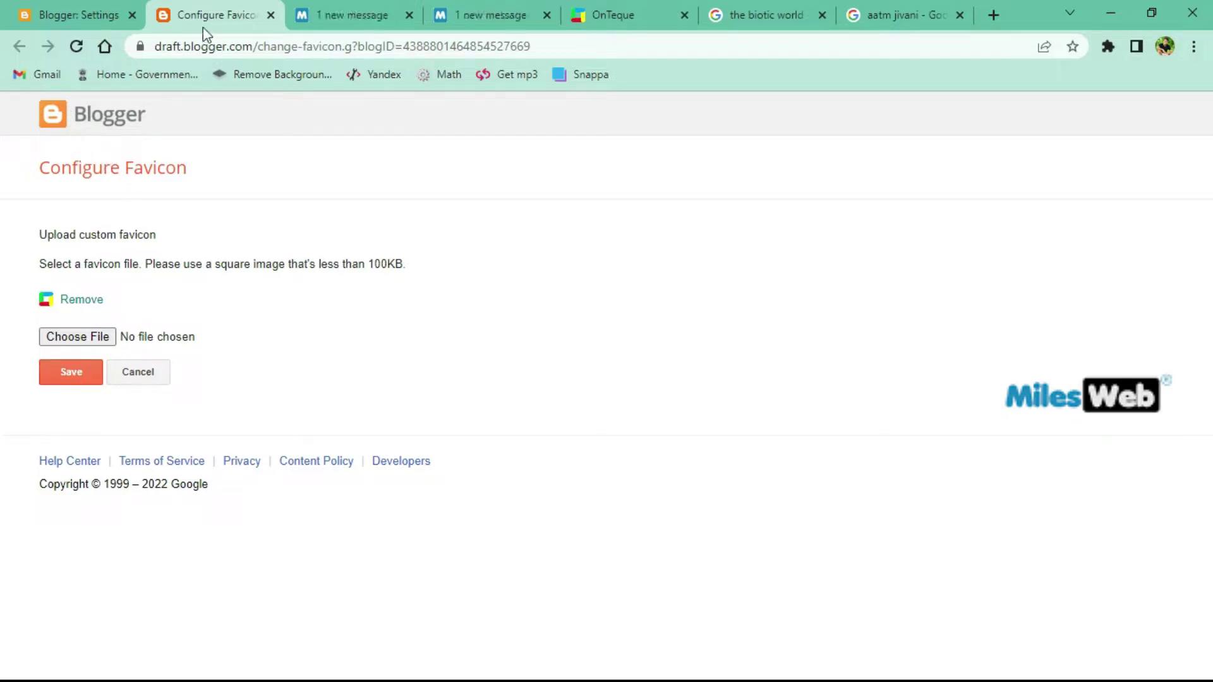
left_click(59, 19)
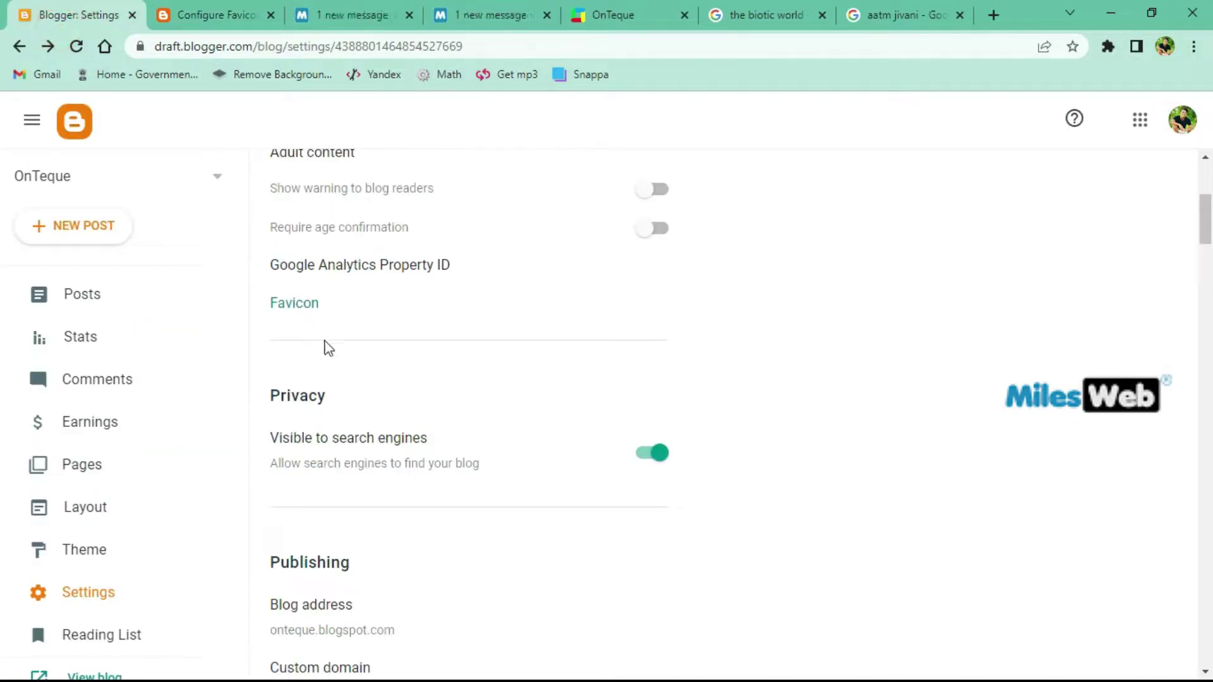
Examine the search engine visibility, Publishing and HTTPS redirect settings, and check the secure connection indicator on the live OnTeque blog
scroll(335, 360, "down", 1)
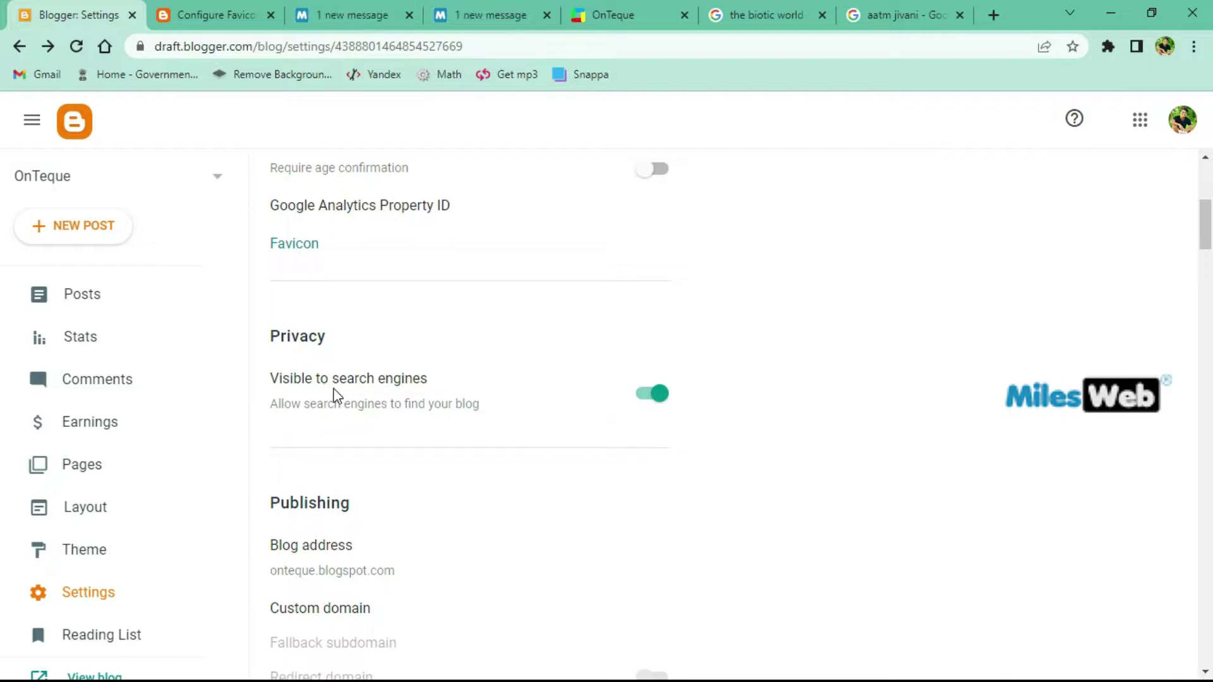
scroll(334, 393, "down", 1)
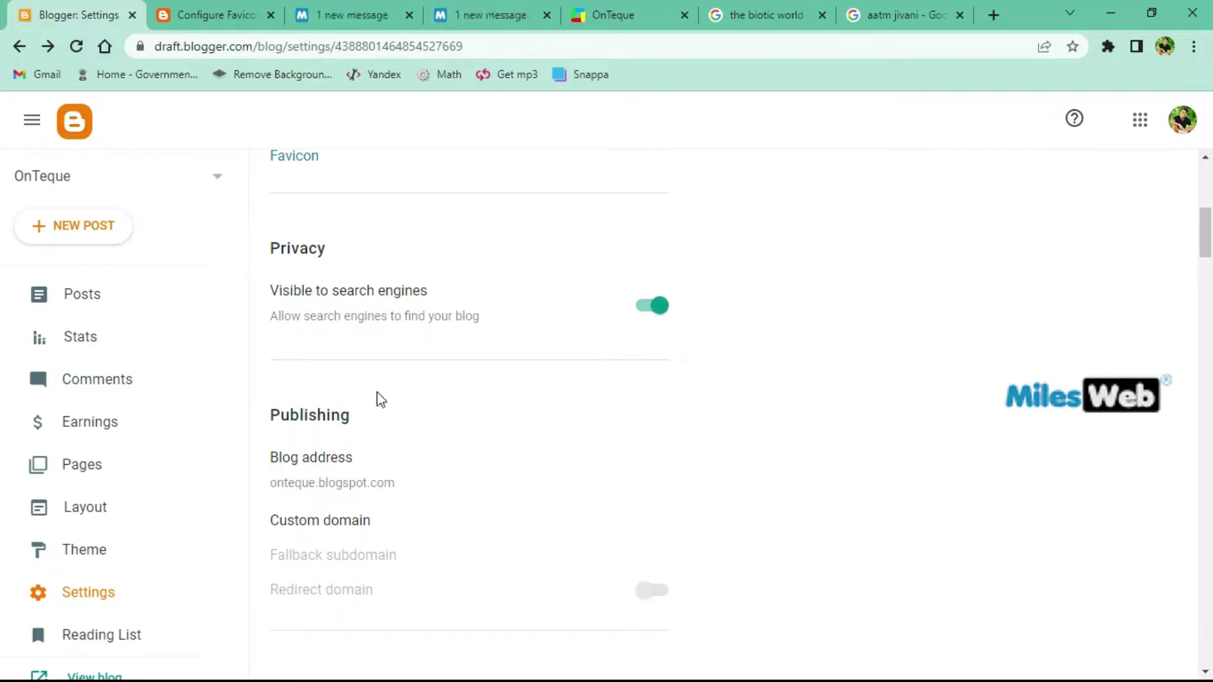
scroll(579, 396, "down", 2)
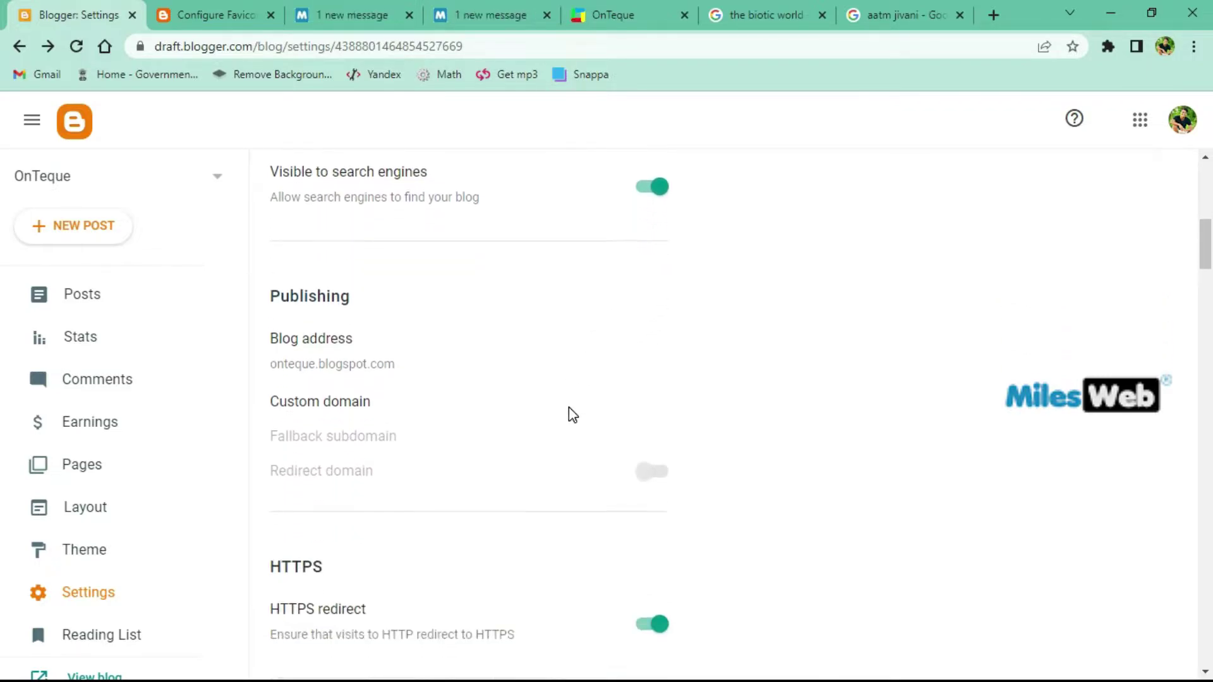
scroll(398, 414, "down", 1)
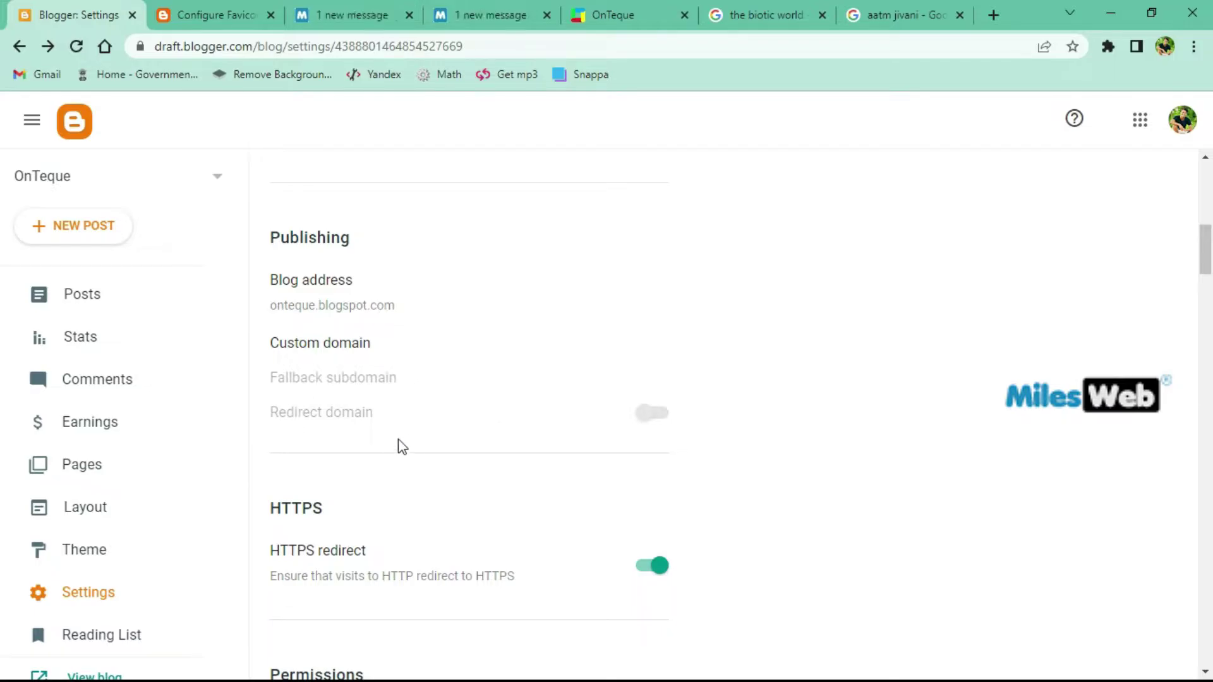
scroll(401, 442, "down", 2)
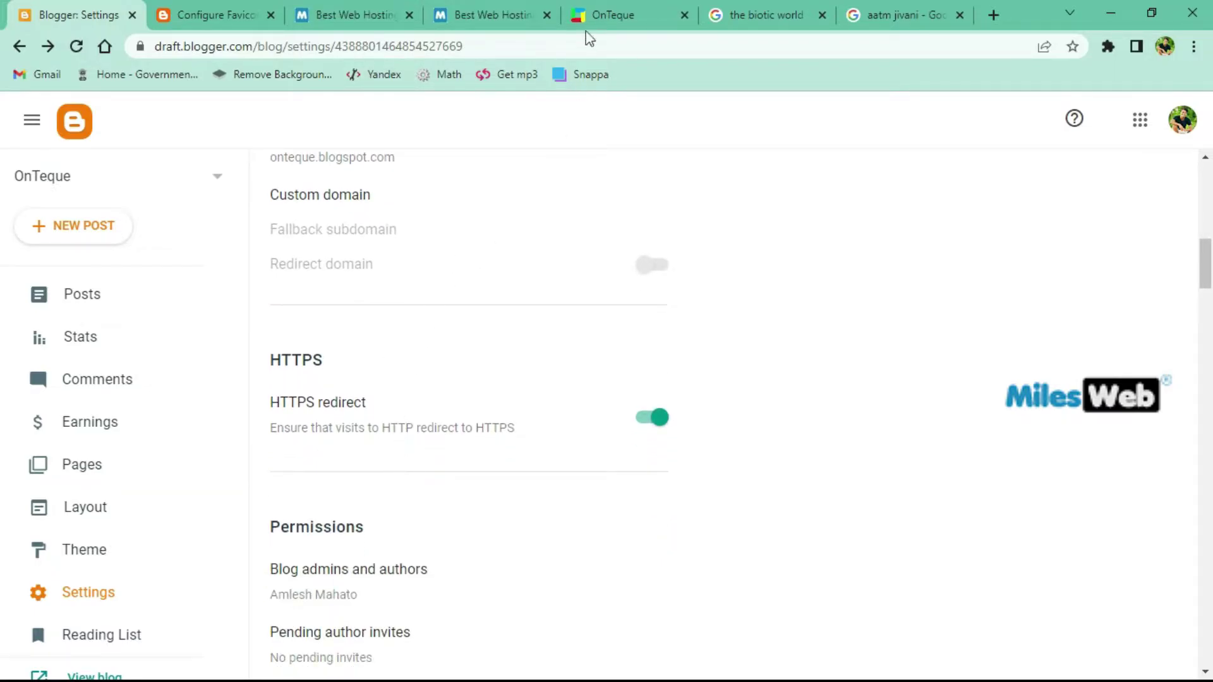
left_click(610, 14)
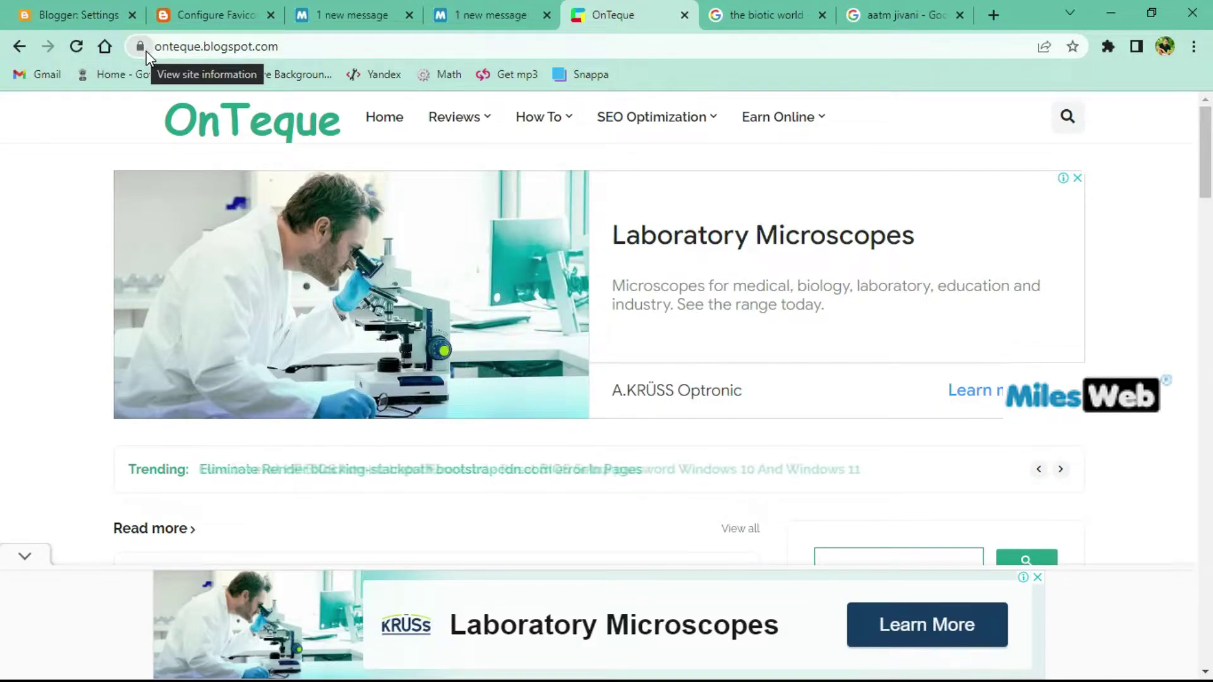
Compare the HTTPS redirect setting with the site information and connection security shown for the live OnTeque blog
left_click(78, 14)
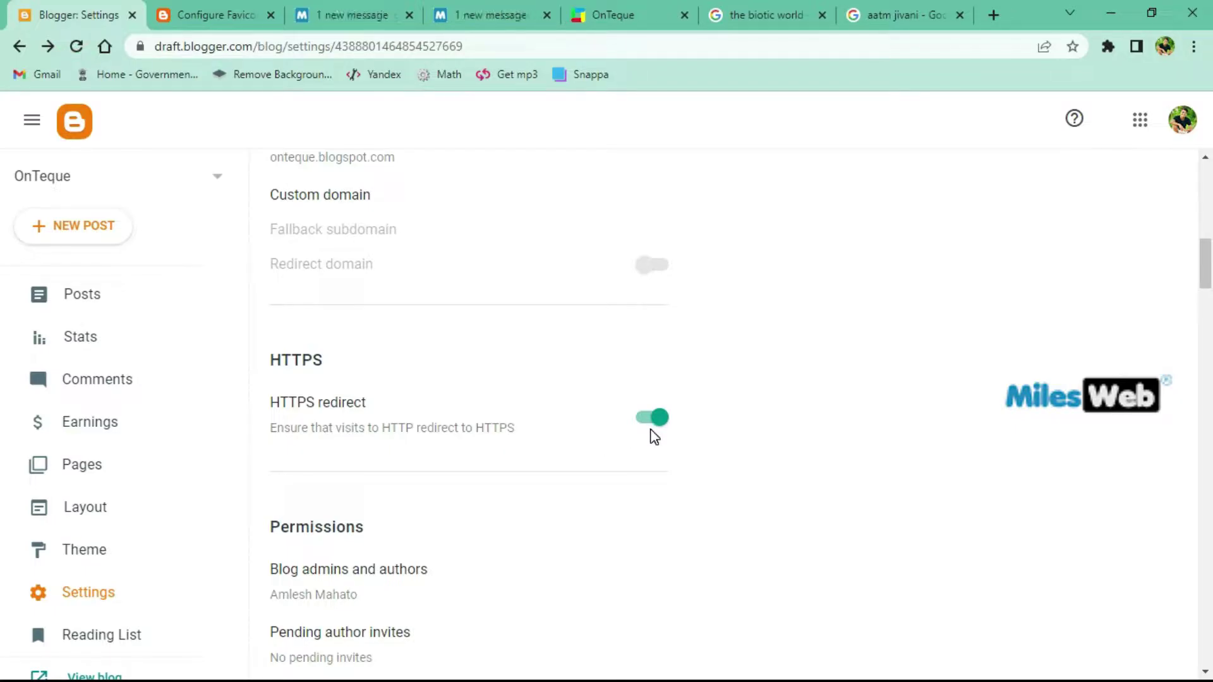
left_click(613, 16)
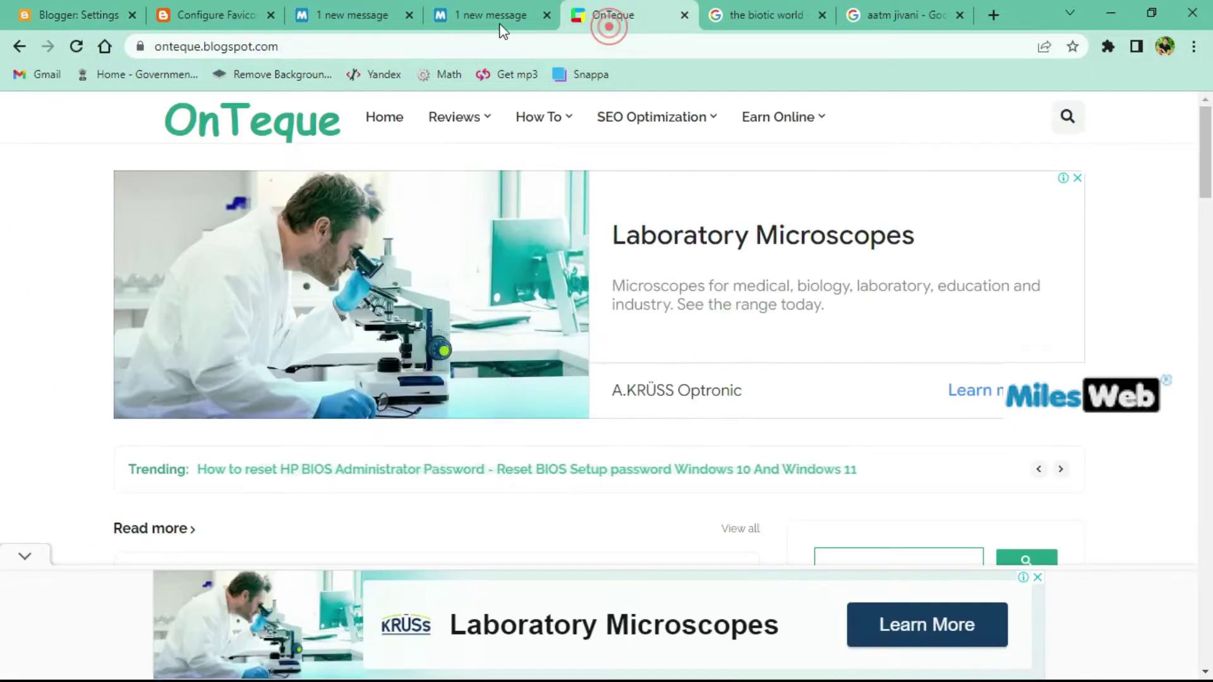
left_click(141, 48)
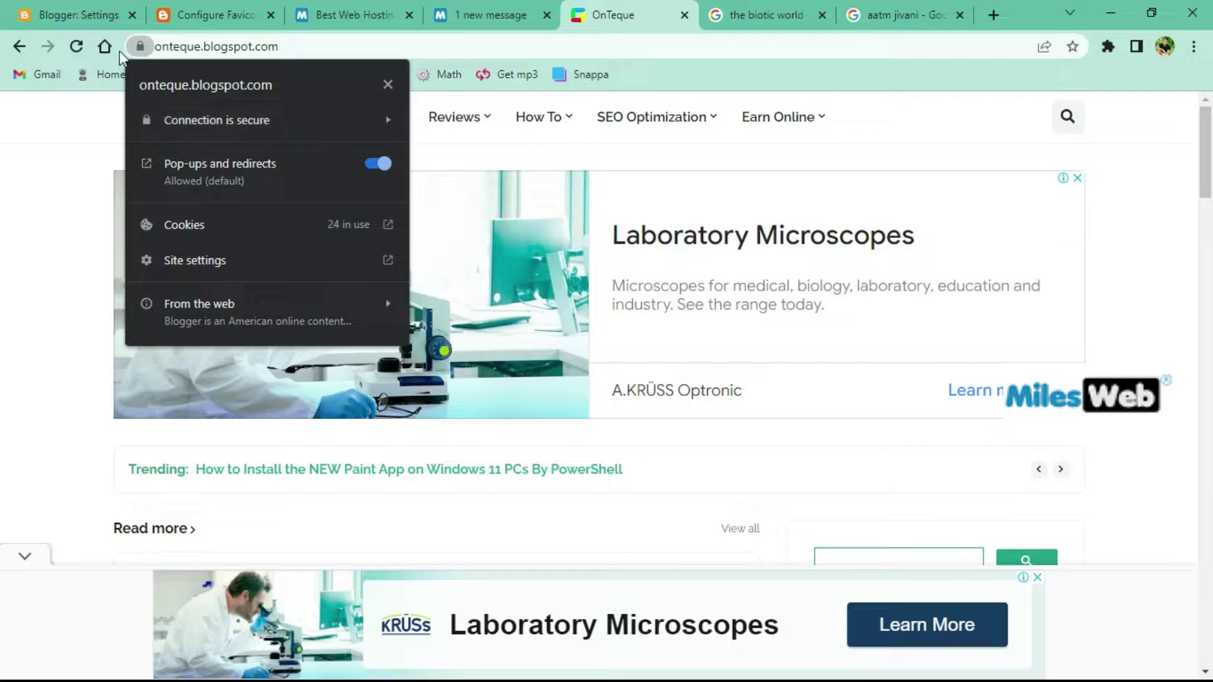
left_click(141, 48)
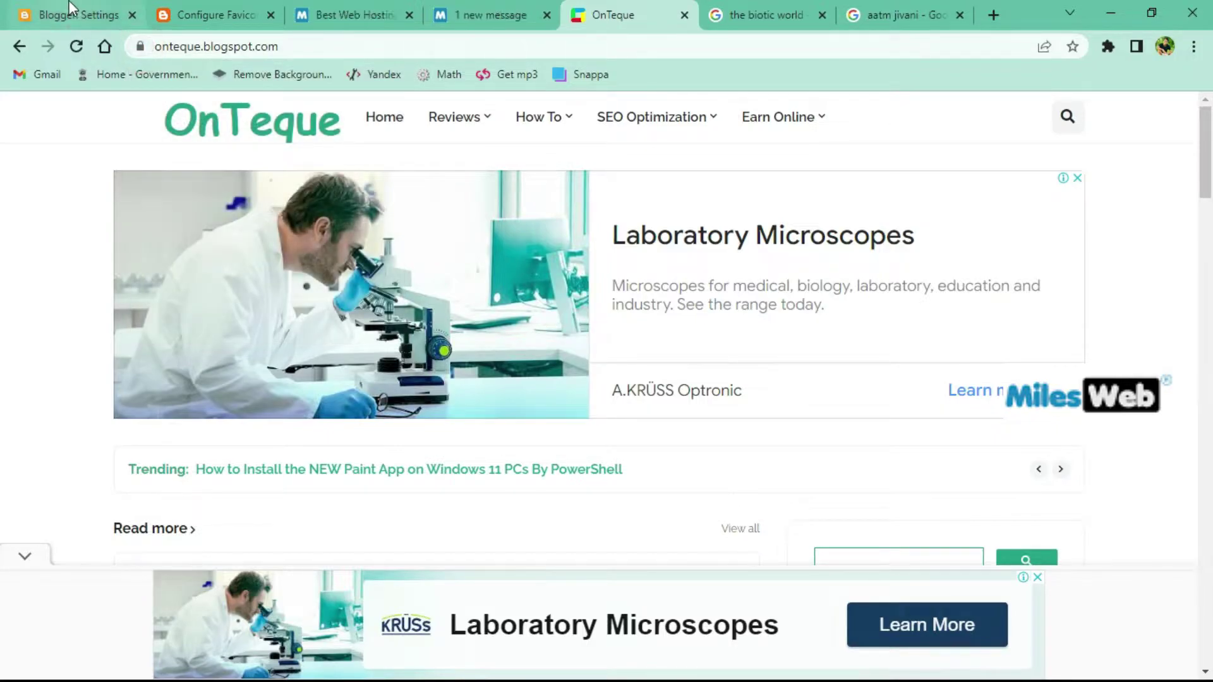
left_click(69, 14)
left_click(184, 13)
left_click(600, 14)
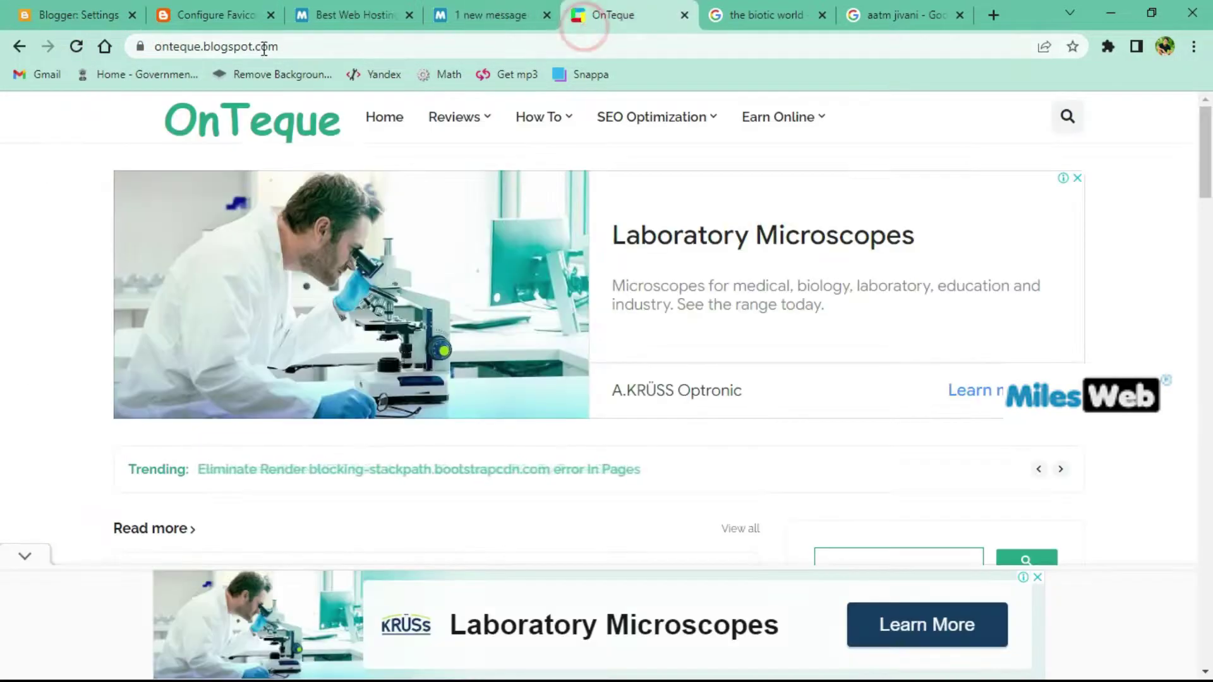
left_click(141, 48)
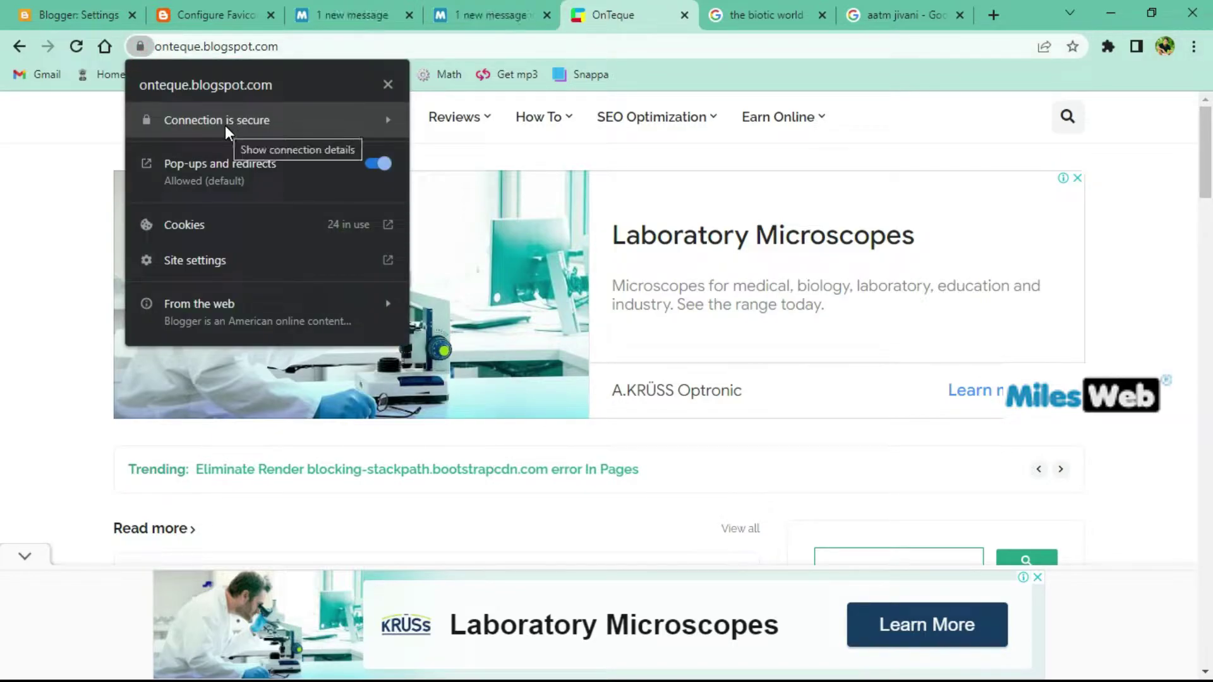
Examine the maximum posts setting for the main page against the posts listed on the live OnTeque blog, returning to the blog settings
left_click(44, 14)
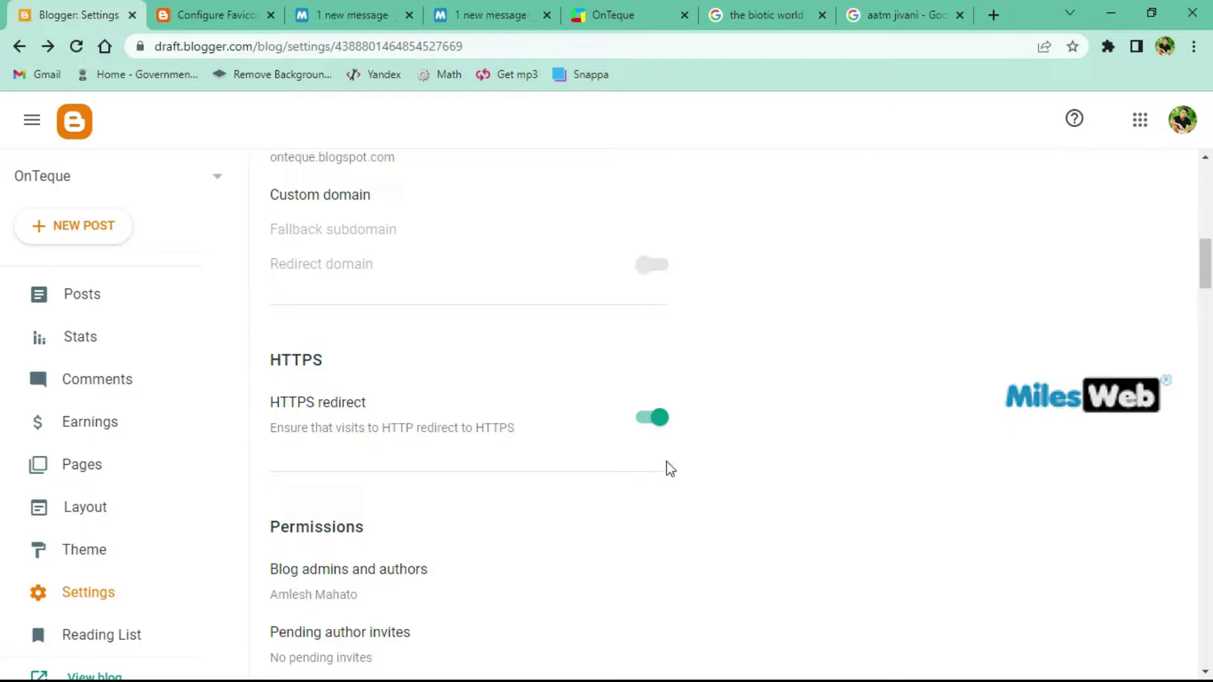
scroll(661, 453, "down", 3)
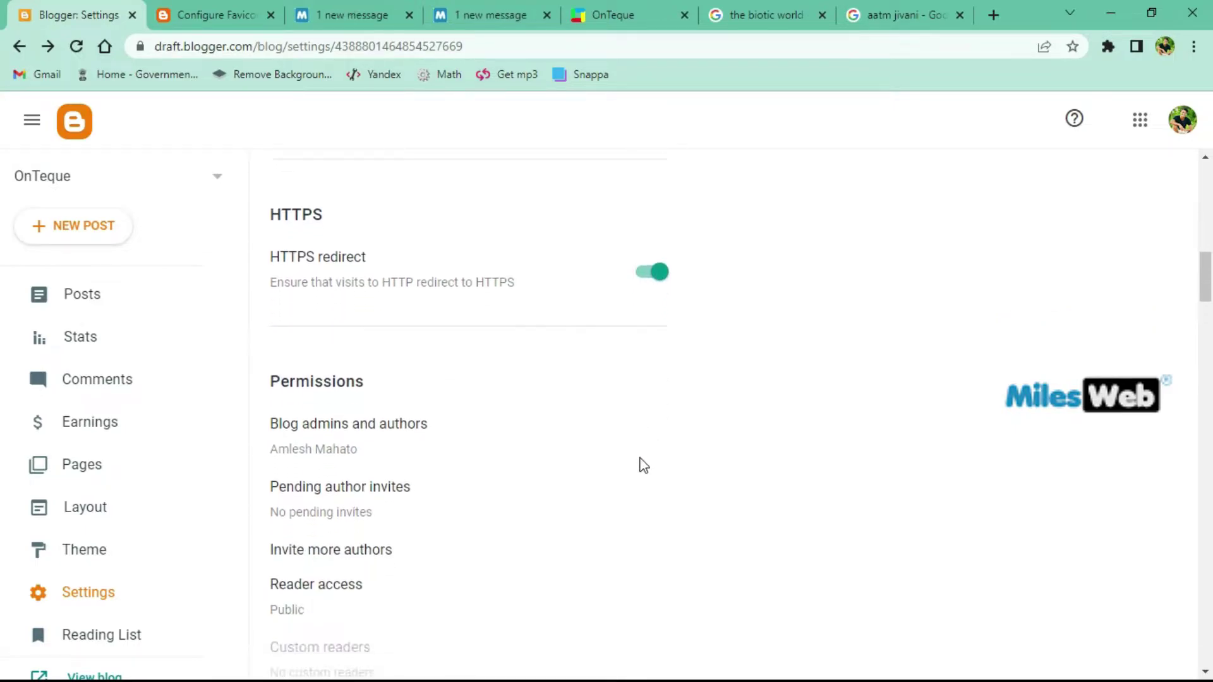
scroll(541, 455, "down", 8)
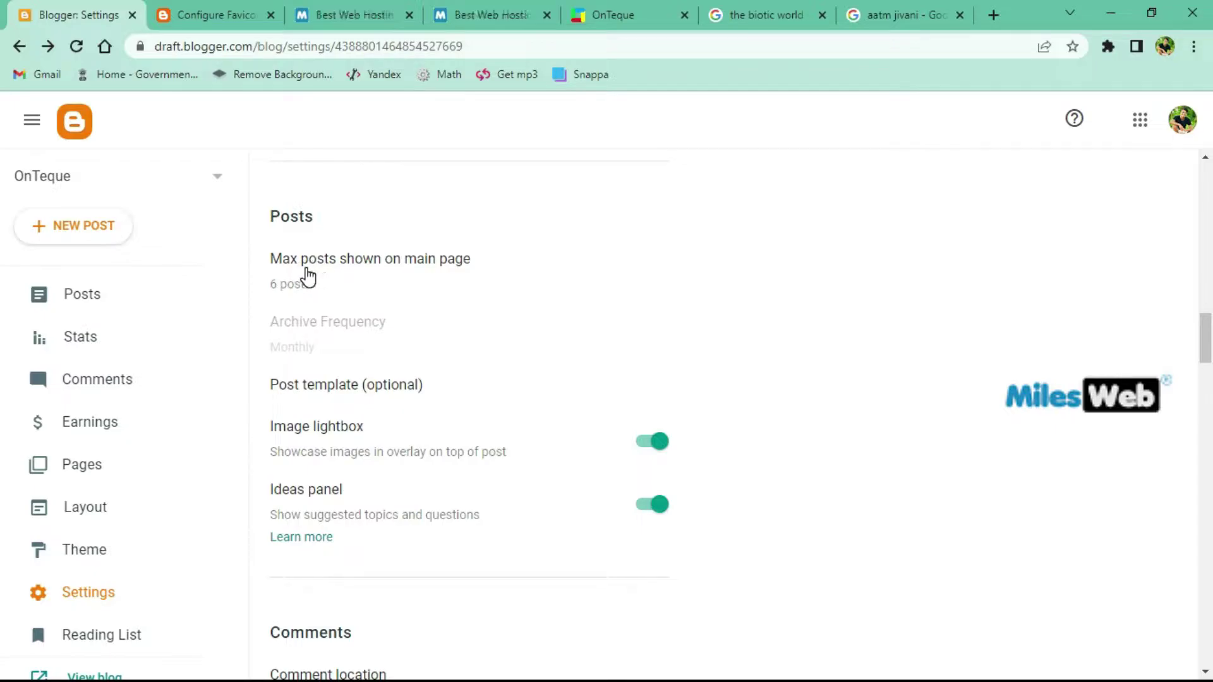
left_click(614, 14)
scroll(568, 338, "down", 5)
scroll(543, 341, "down", 9)
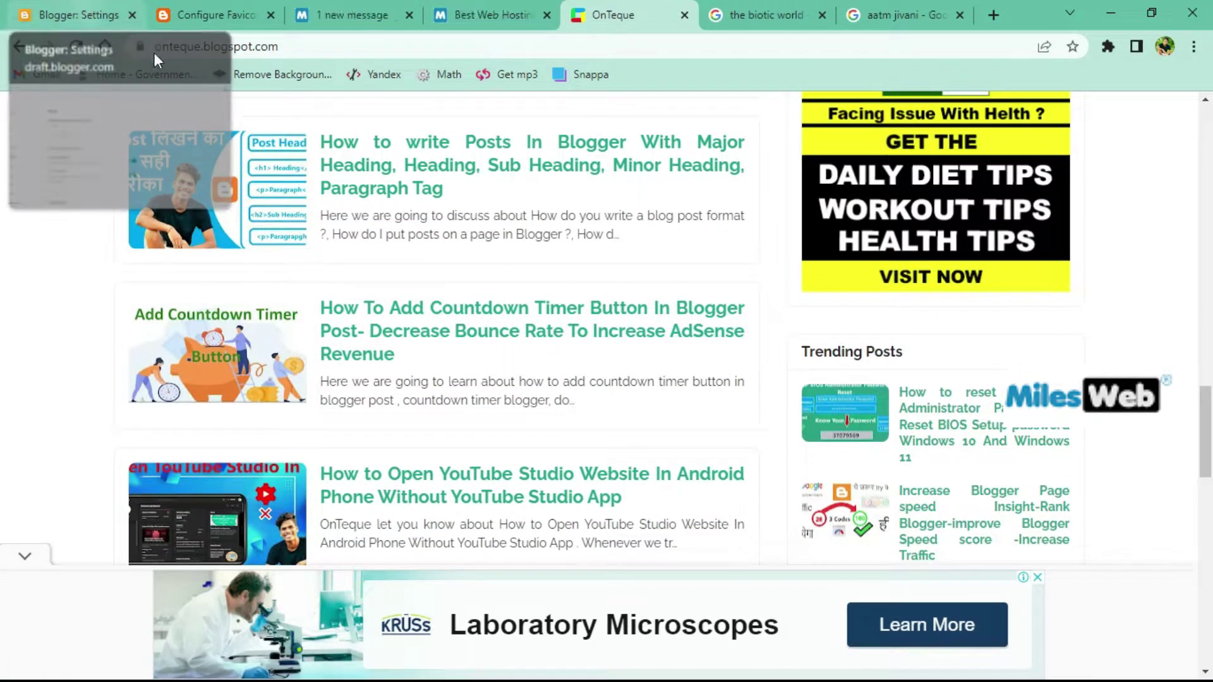
scroll(491, 326, "up", 7)
scroll(462, 291, "up", 2)
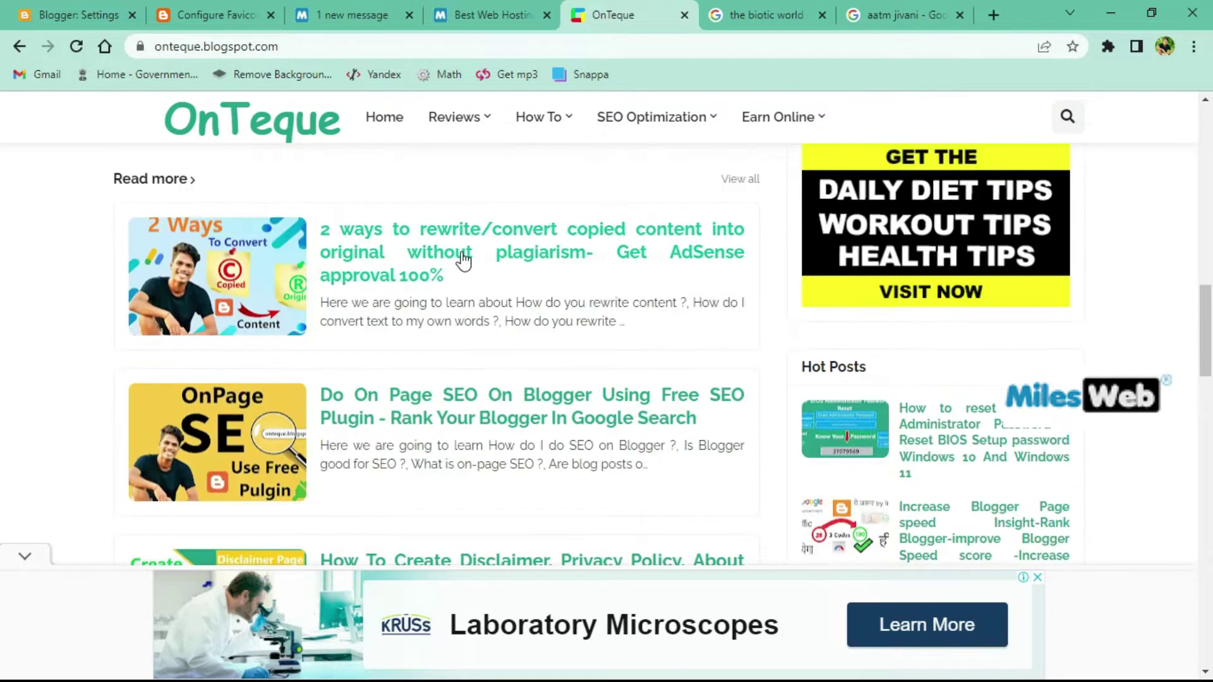
scroll(449, 430, "down", 3)
scroll(460, 453, "down", 5)
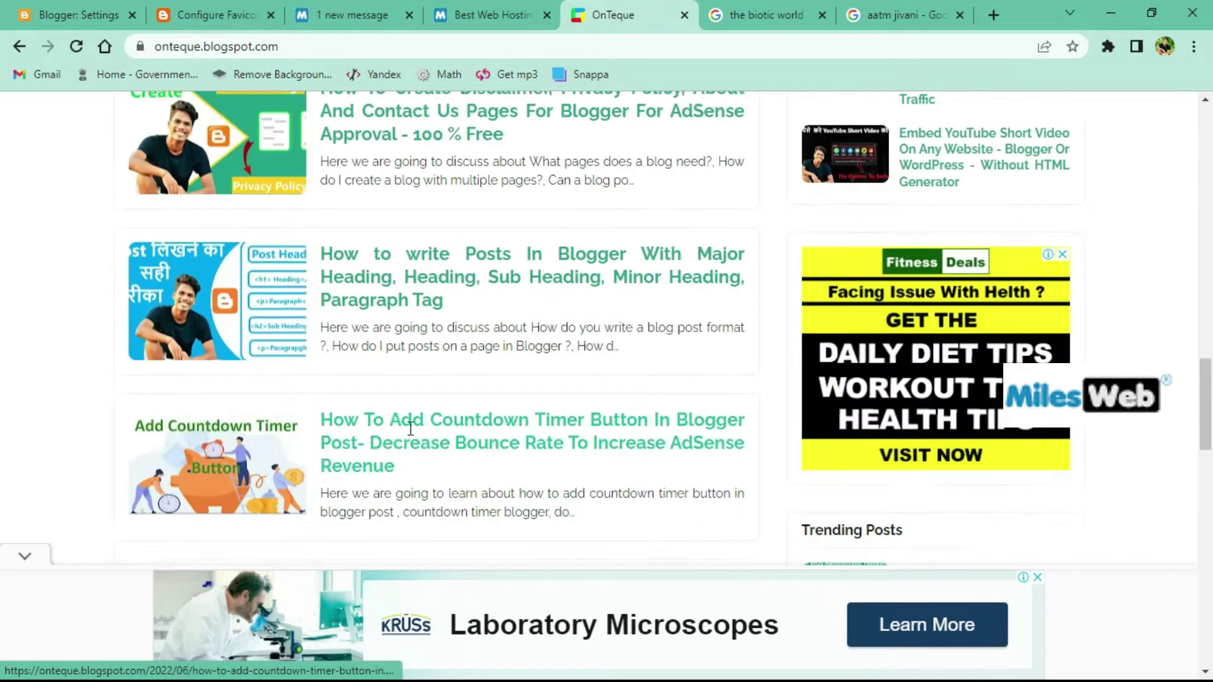
left_click(44, 13)
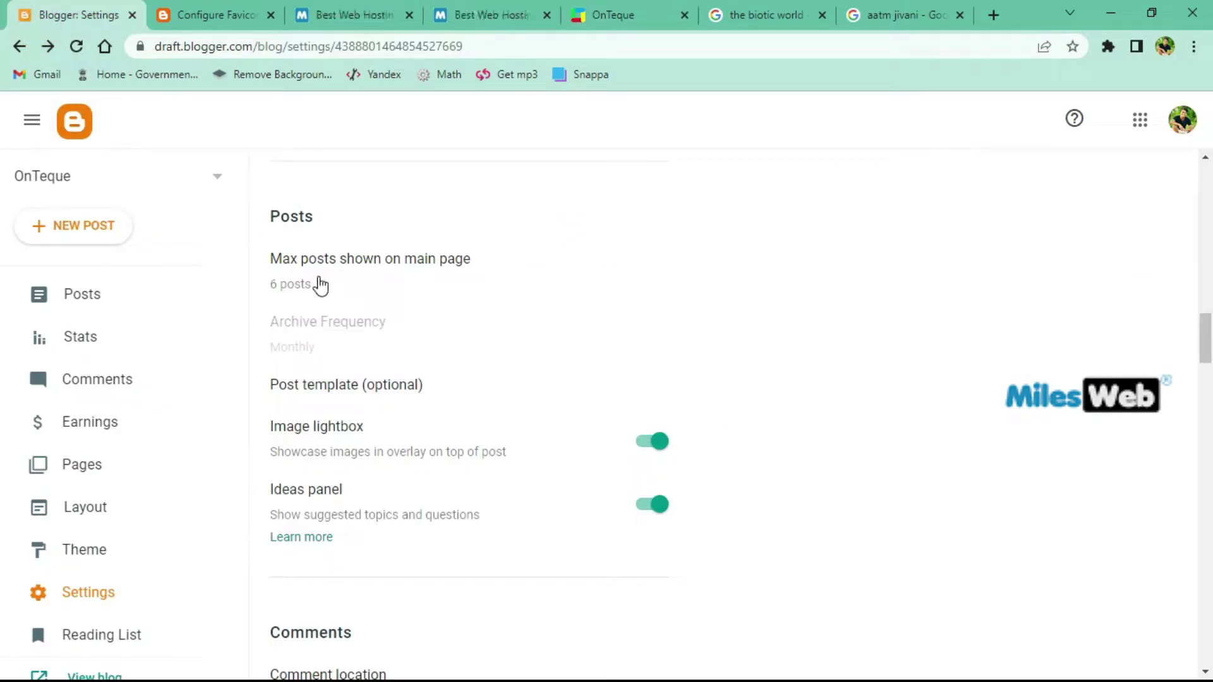
Open the "How to write Posts In Blogger With Major Heading" post on the live blog, dismissing the full-page ad
scroll(467, 332, "down", 1)
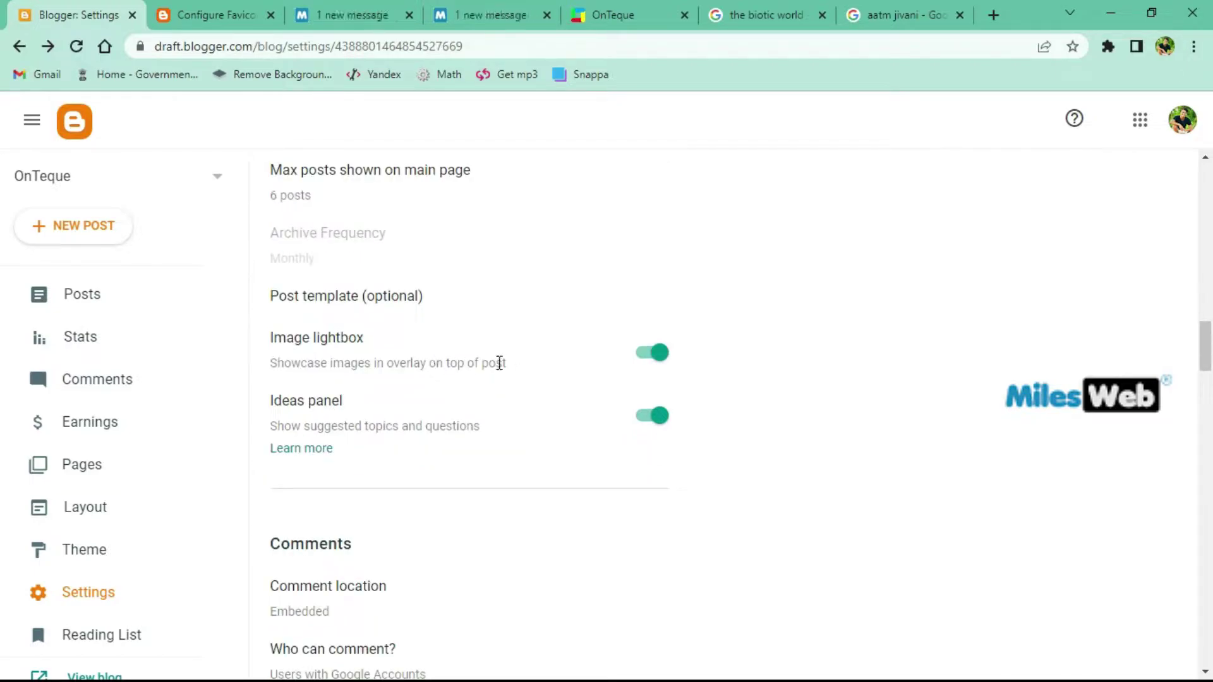
left_click(616, 12)
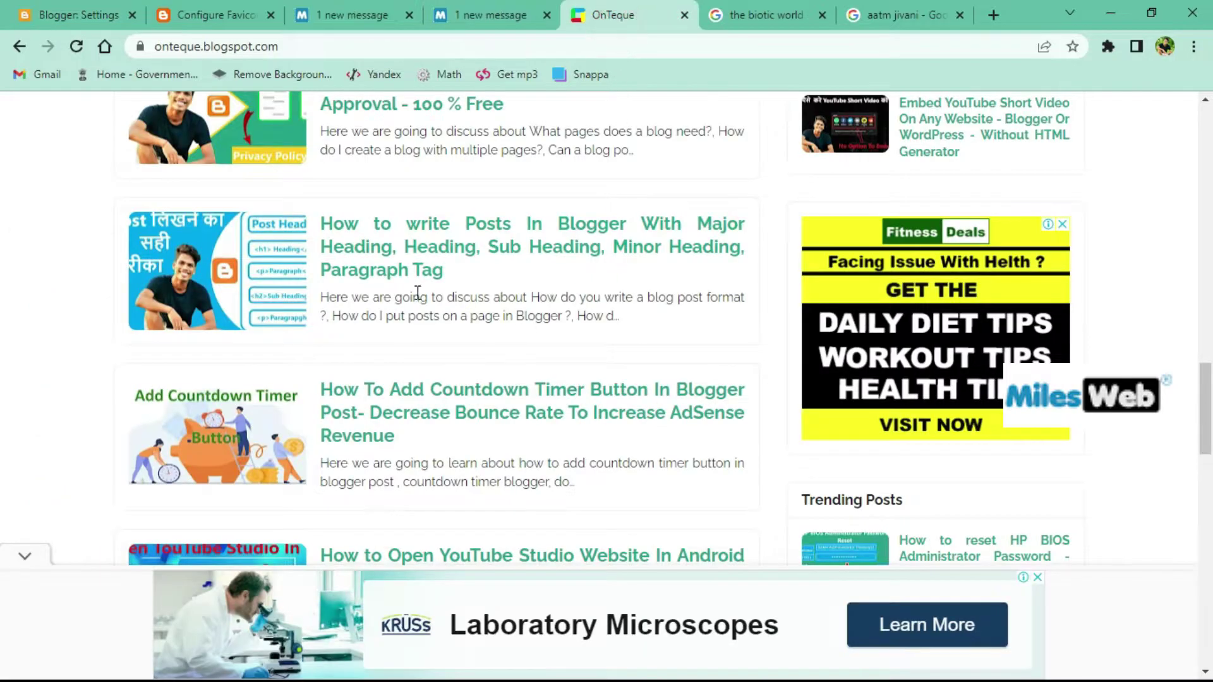
left_click(395, 250)
left_click(632, 458)
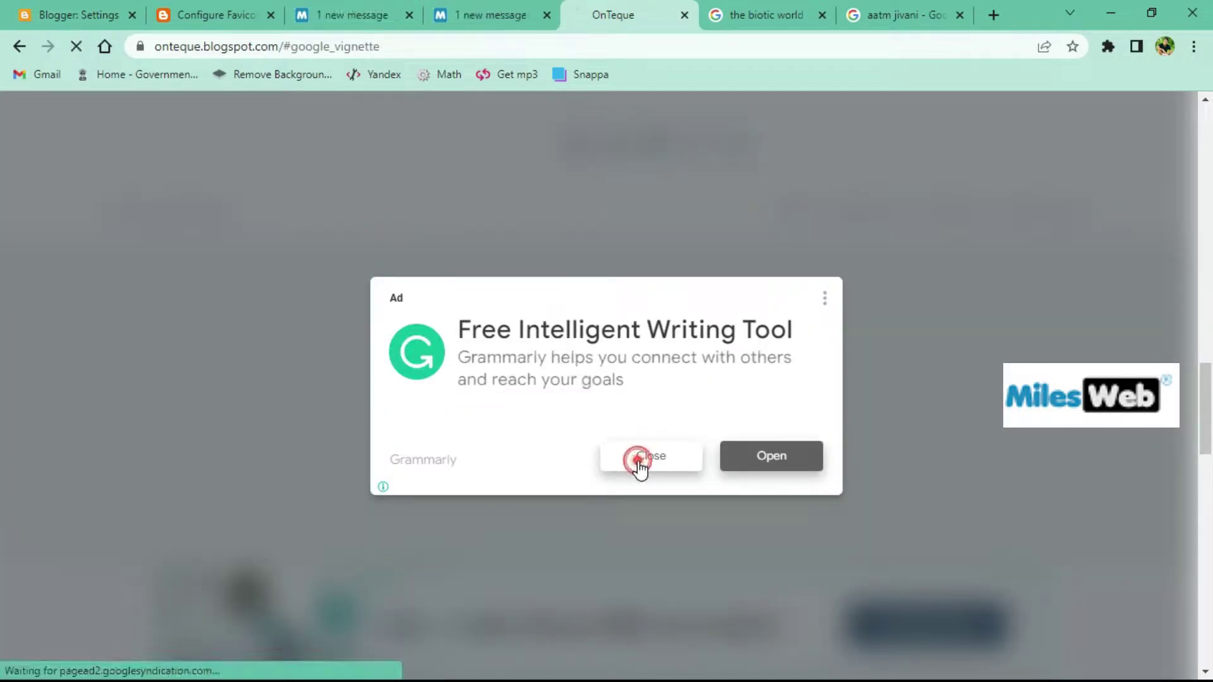
View the post's header image on its own to check the Image lightbox behaviour, and return to the blog settings
scroll(490, 417, "down", 5)
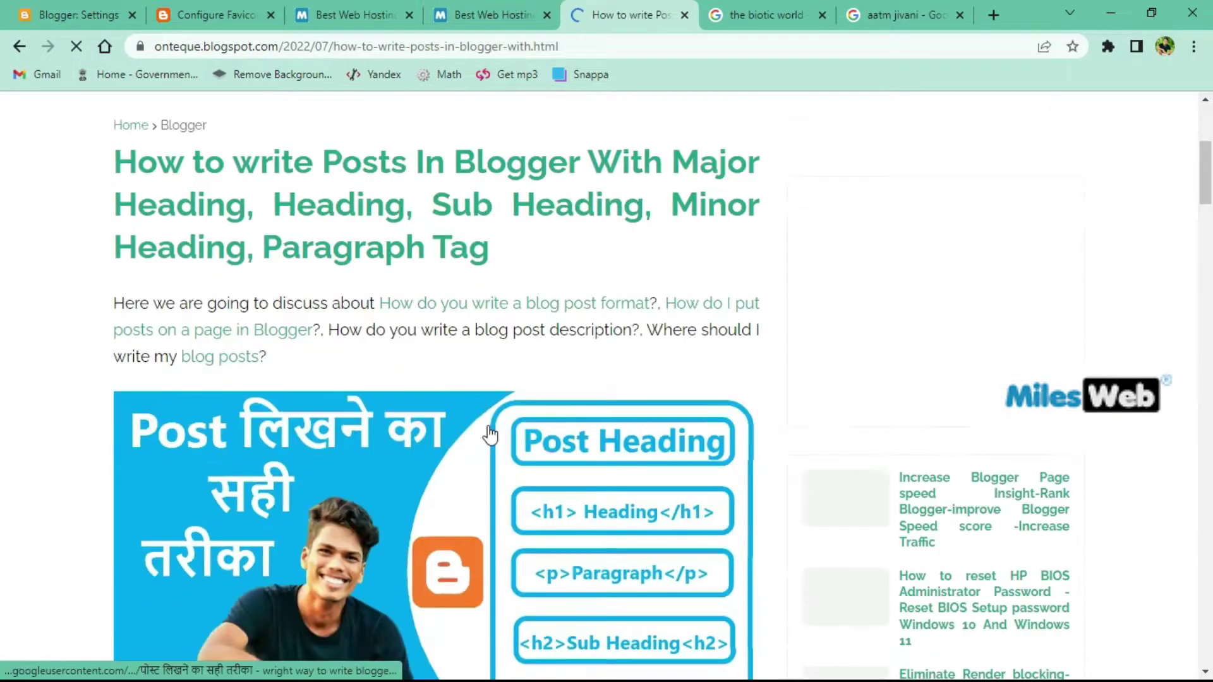
scroll(490, 429, "down", 8)
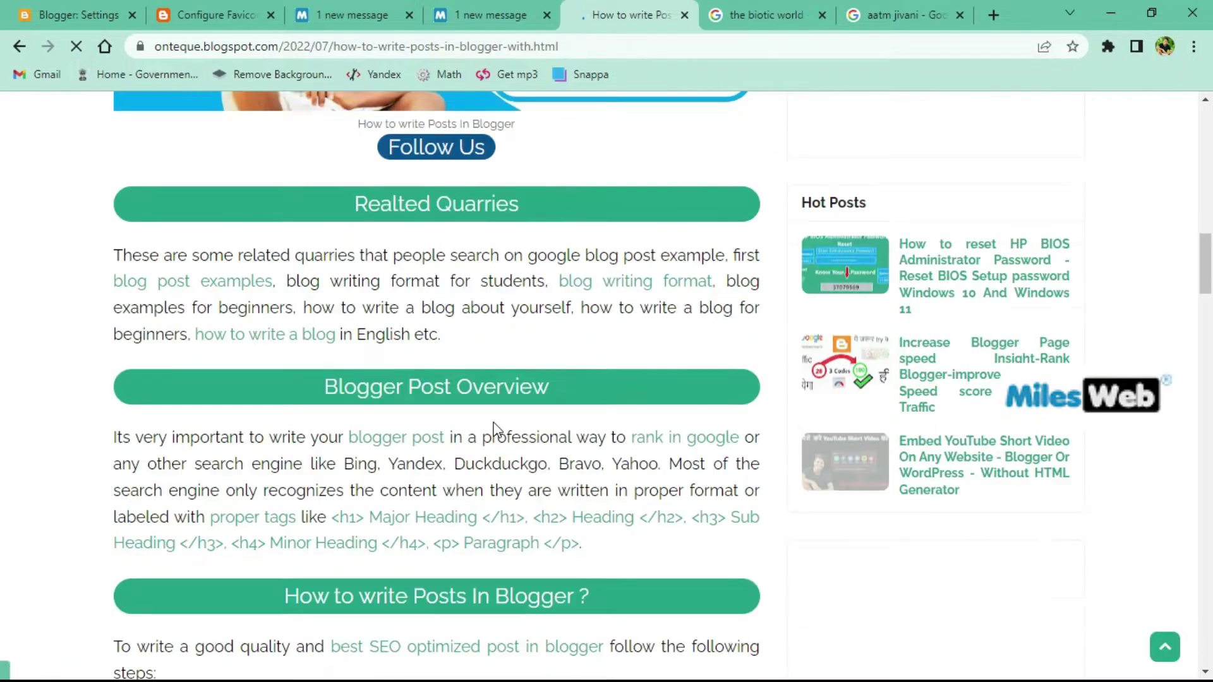
scroll(464, 360, "up", 3)
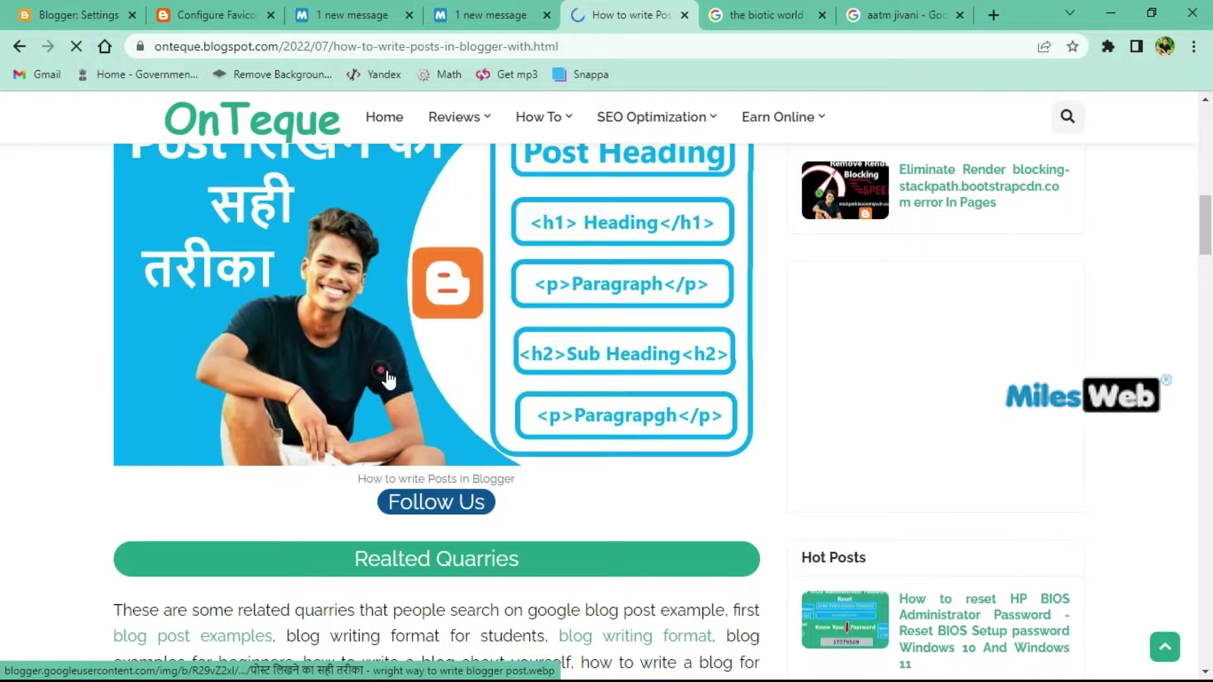
left_click(473, 396)
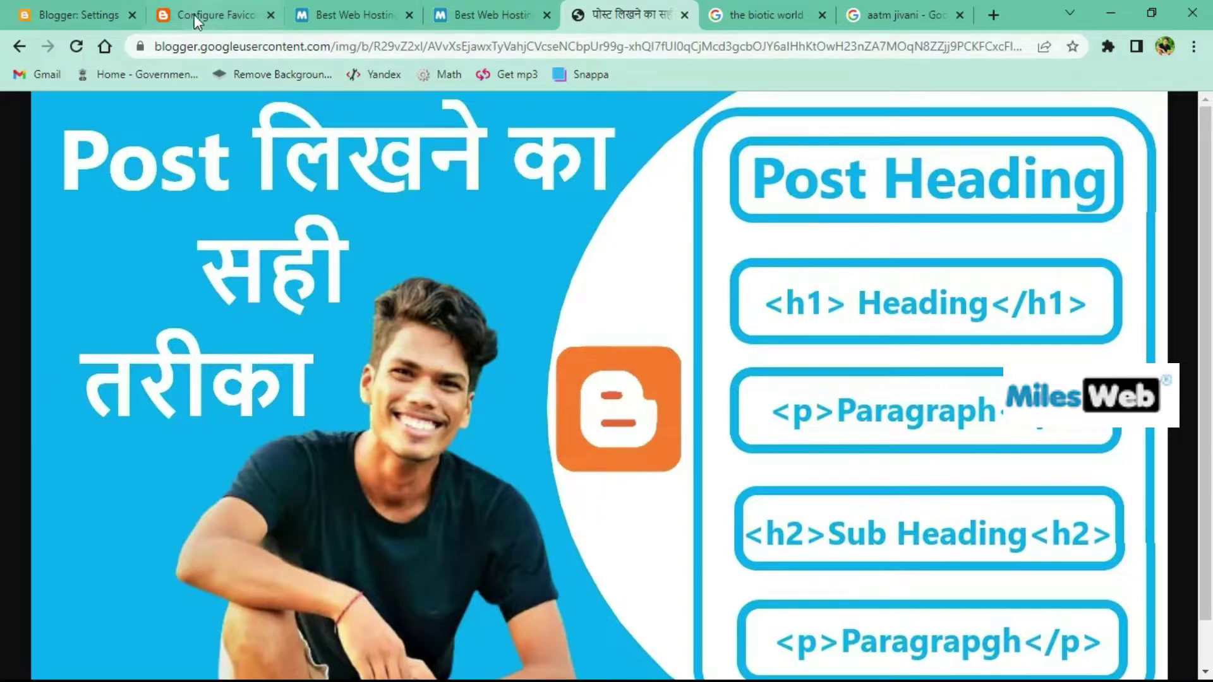
left_click(73, 15)
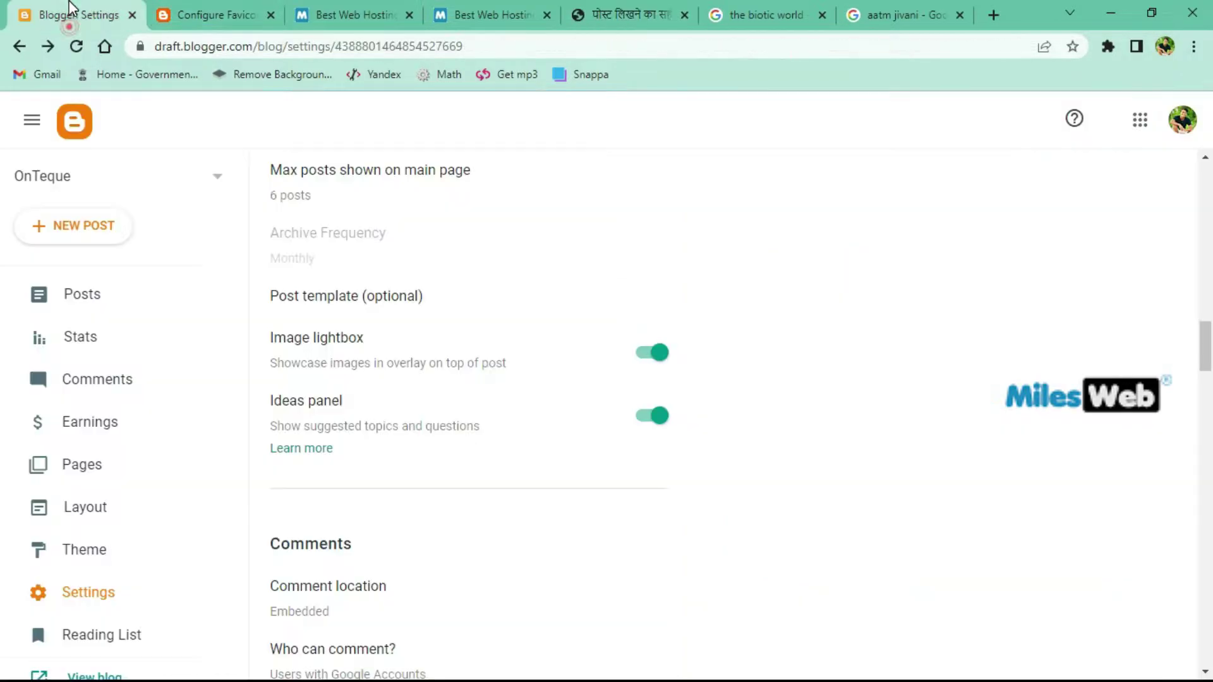
left_click(612, 7)
left_click(36, 9)
View the "Who can comment?" options in the Comments settings and close them without changing the selection
scroll(384, 257, "down", 5)
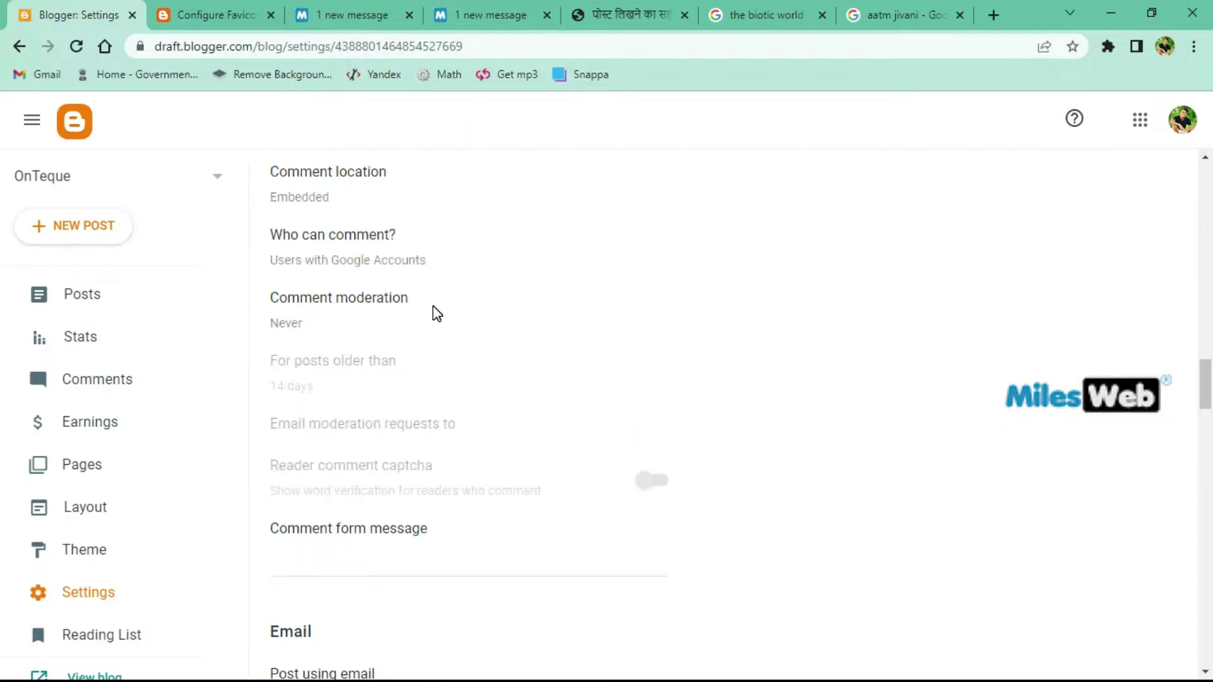
scroll(331, 249, "up", 1)
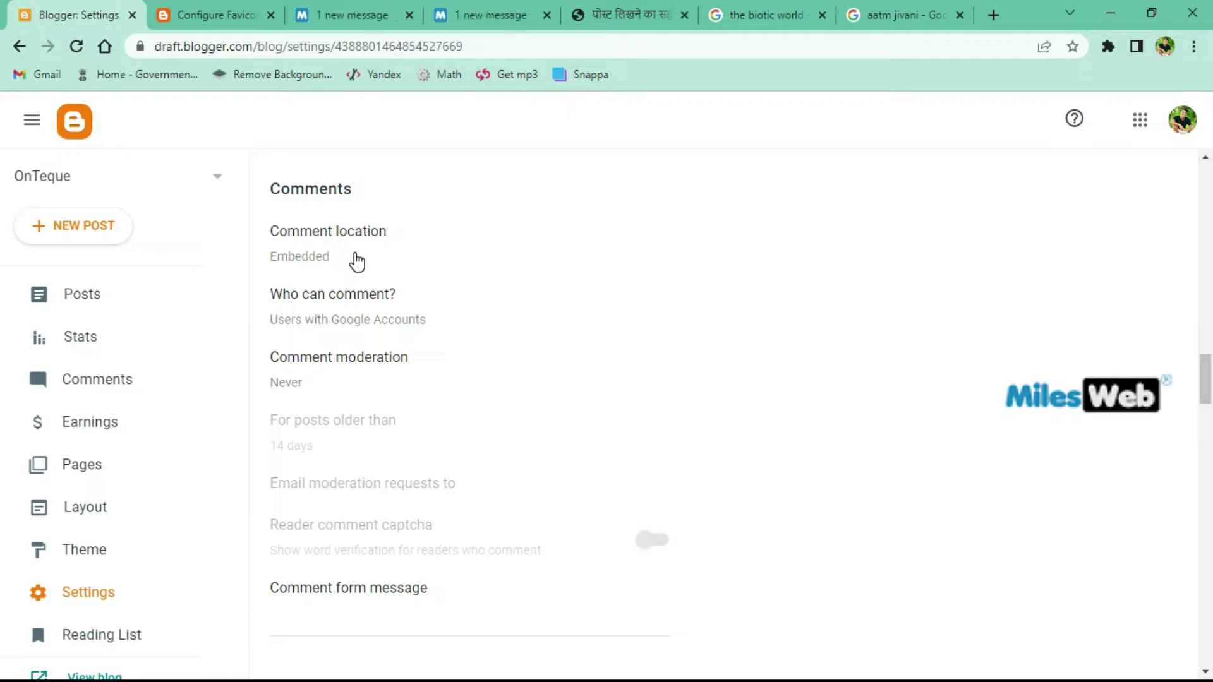
left_click(345, 320)
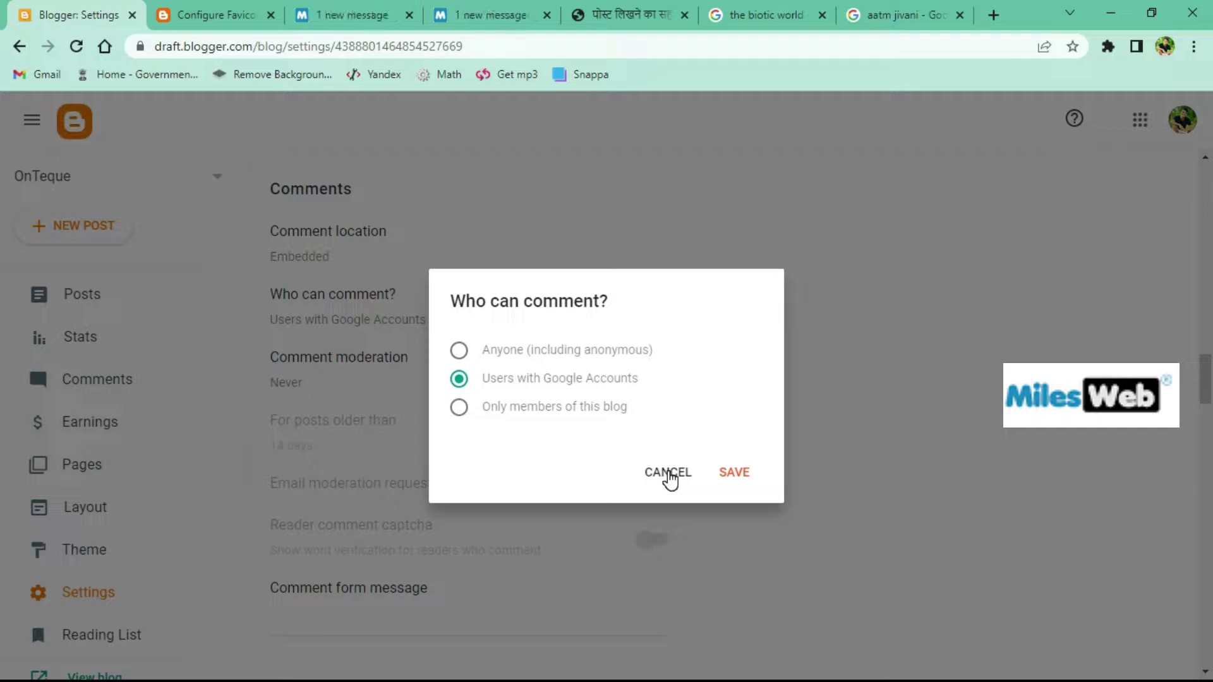
left_click(669, 478)
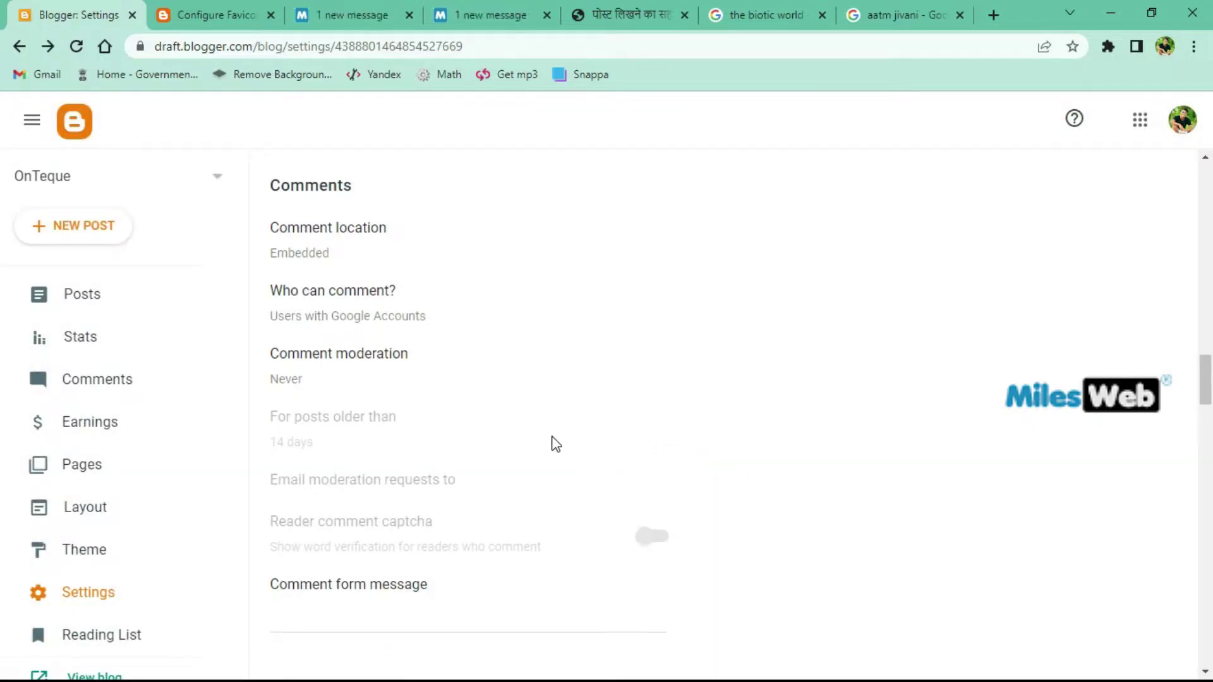
View the Comment moderation options and close them without changing the selection
scroll(552, 442, "down", 2)
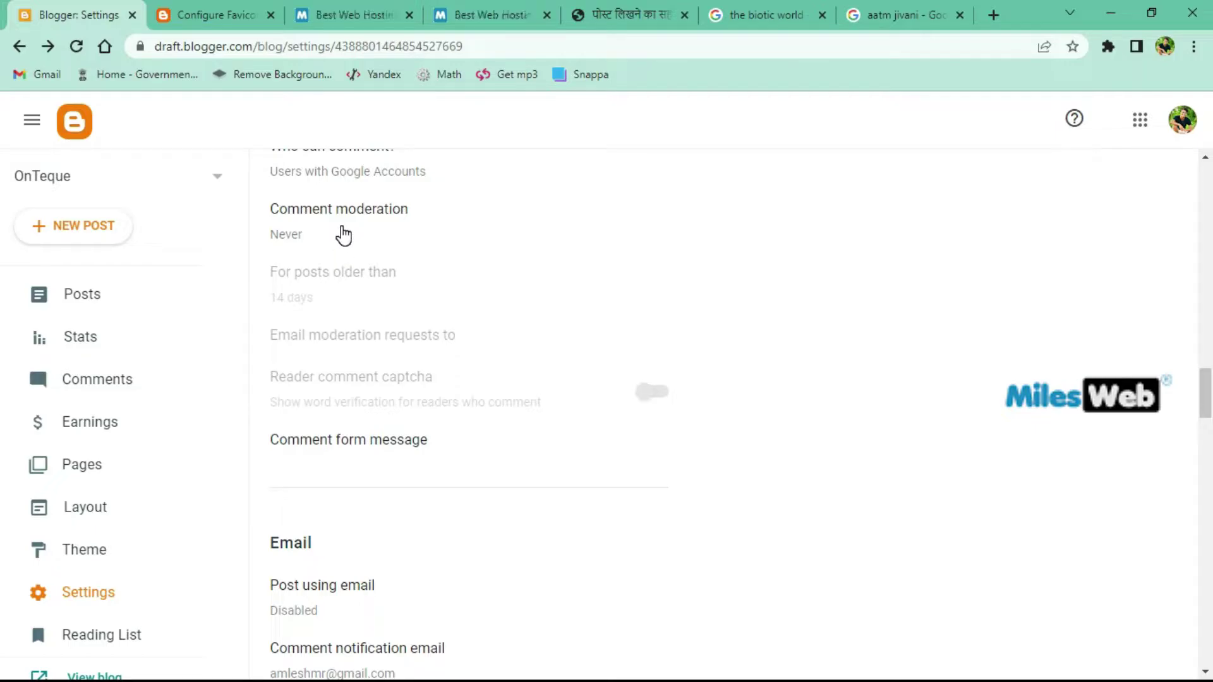
left_click(343, 235)
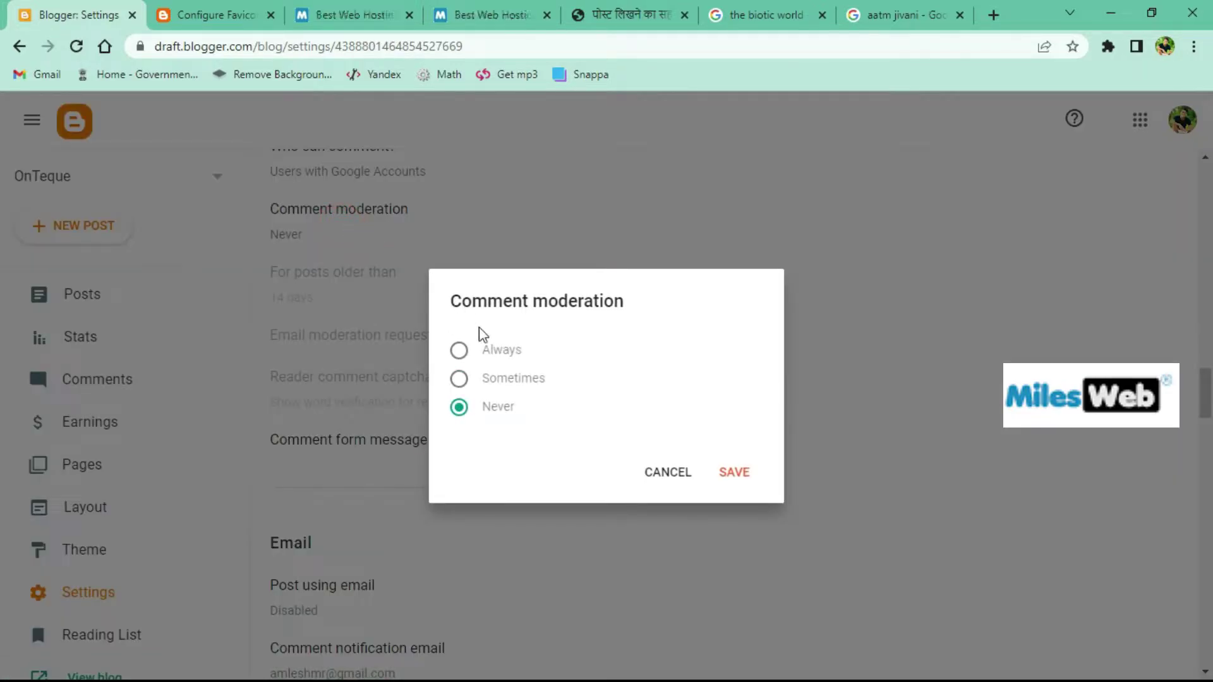
left_click(670, 475)
Examine the Email, Formatting and Meta tags sections of the blog settings, including the search description
scroll(392, 261, "down", 4)
scroll(407, 276, "up", 2)
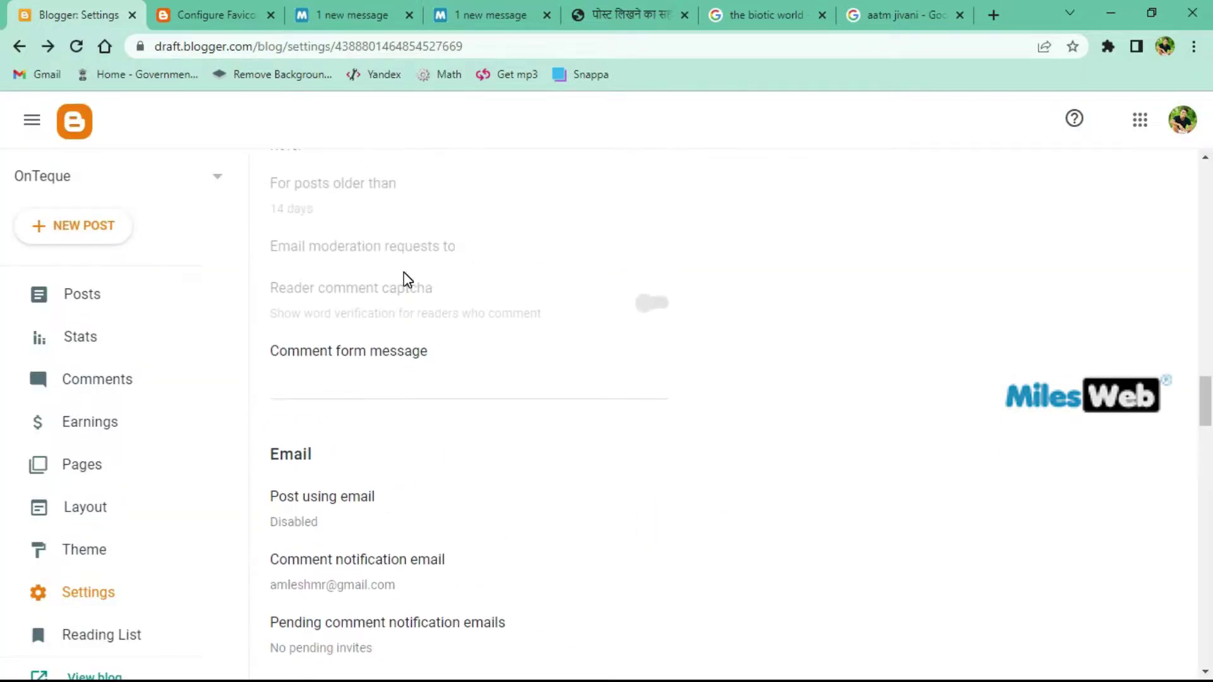
scroll(406, 276, "down", 2)
scroll(412, 292, "down", 2)
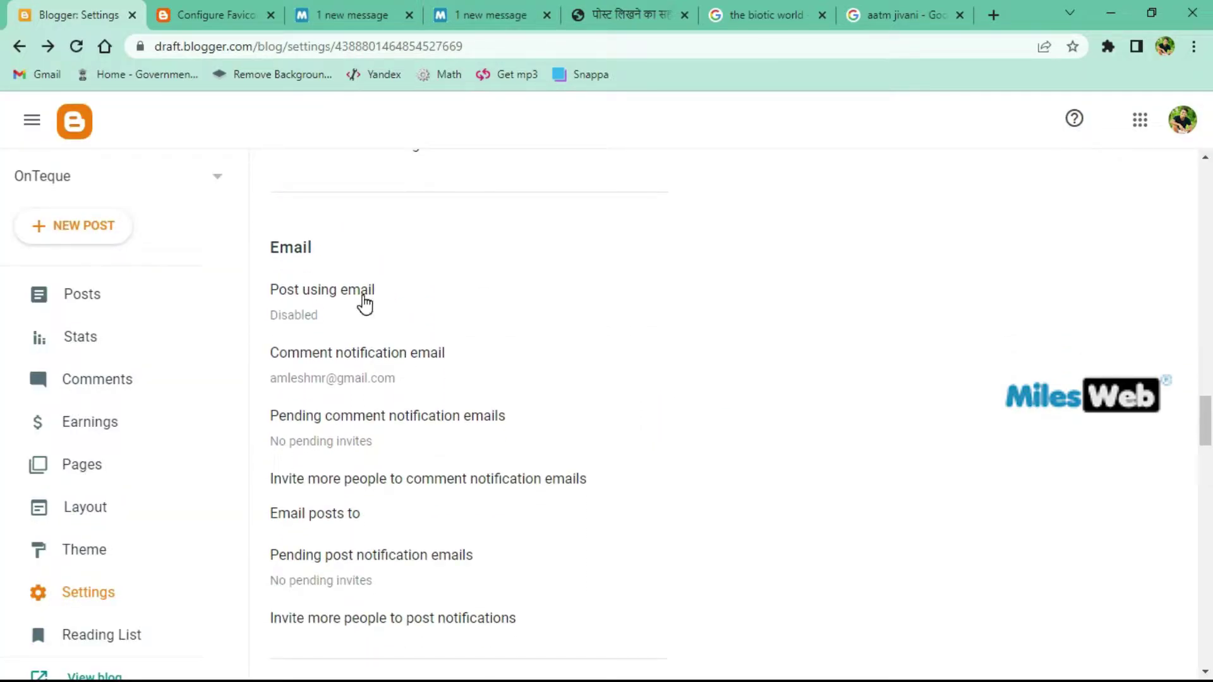
scroll(366, 305, "down", 1)
scroll(373, 332, "down", 2)
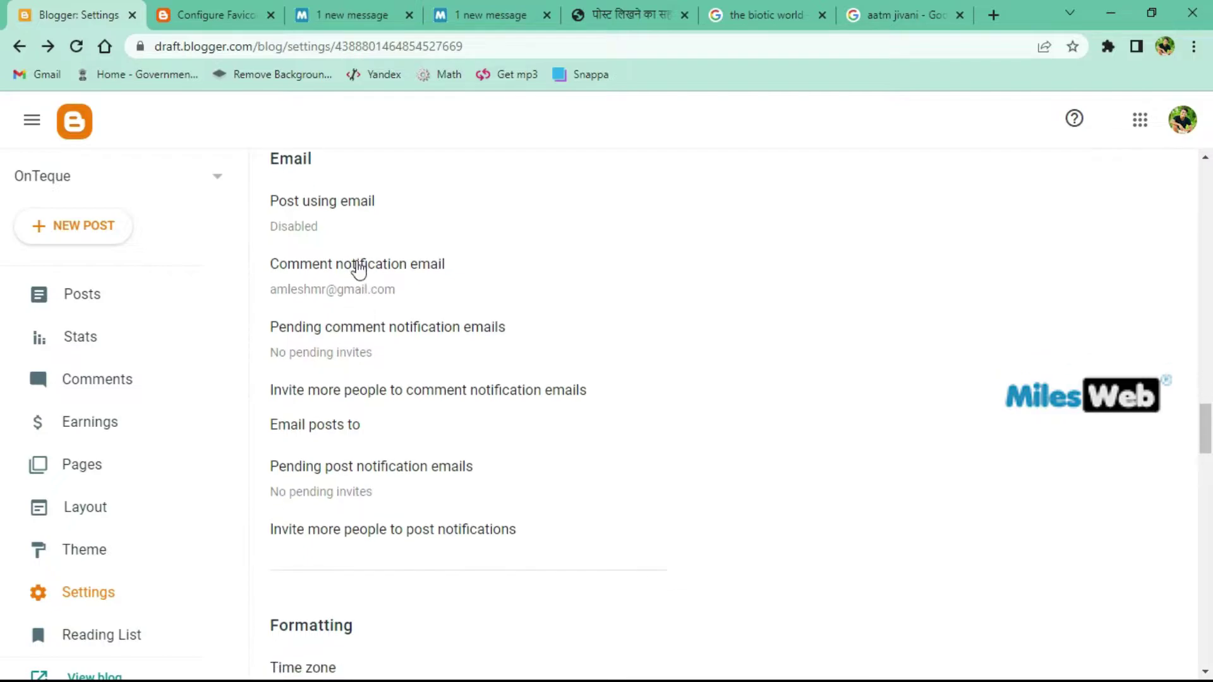
scroll(388, 357, "down", 5)
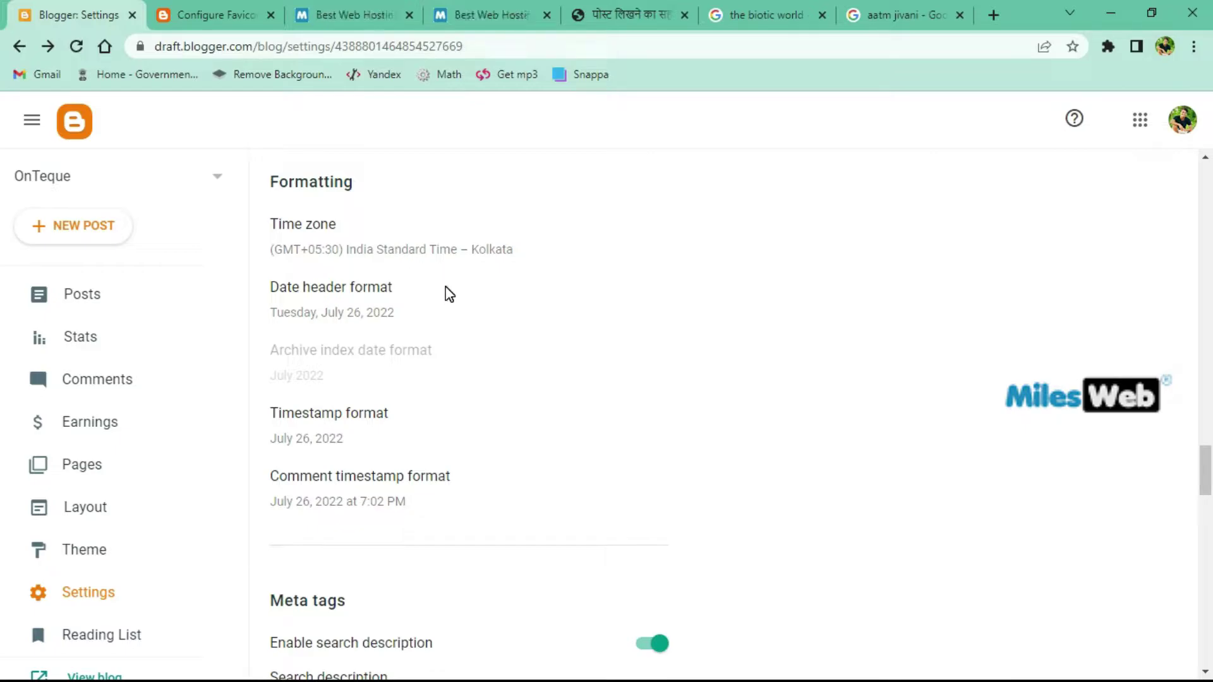
scroll(458, 306, "down", 4)
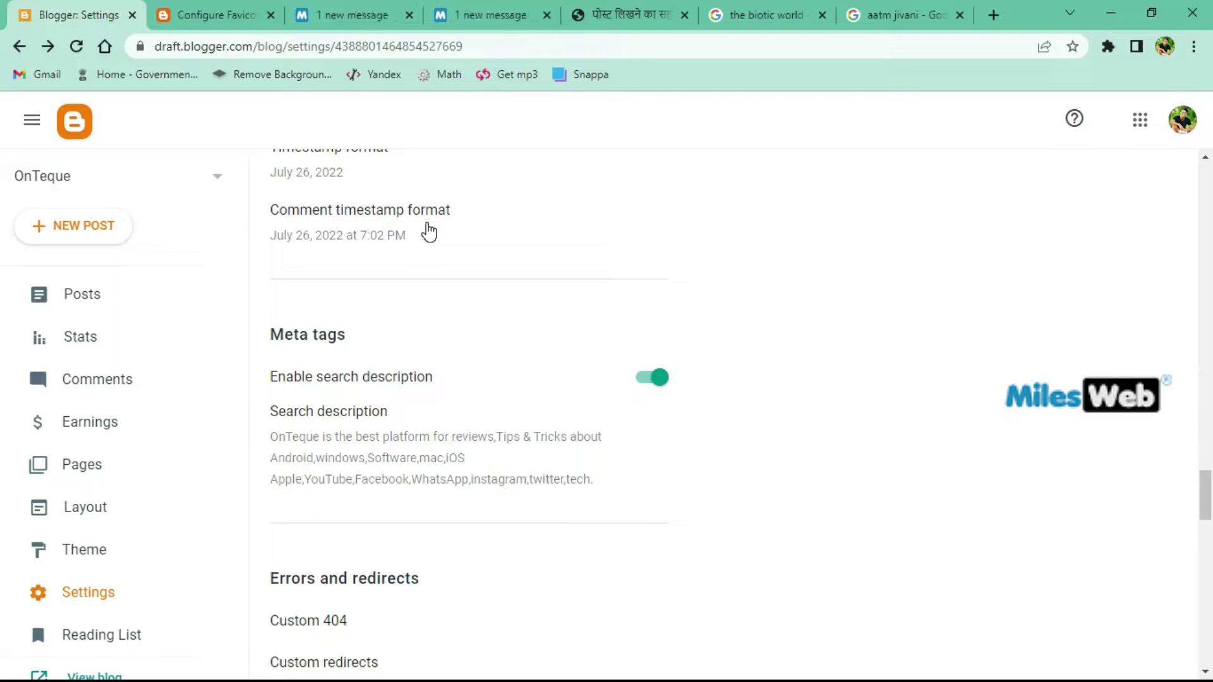
Switch to the MilesWeb home page and highlight the starting price of the 70% OFF Web Hosting offer
left_click(320, 12)
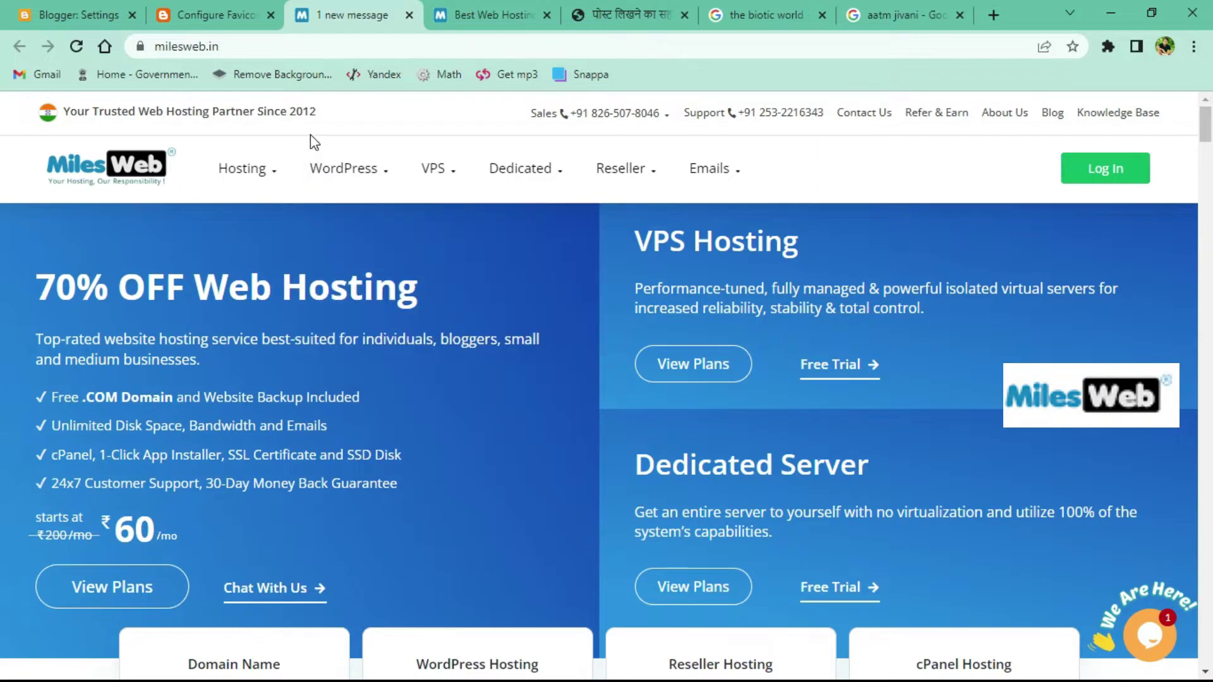
mouse_move(341, 154)
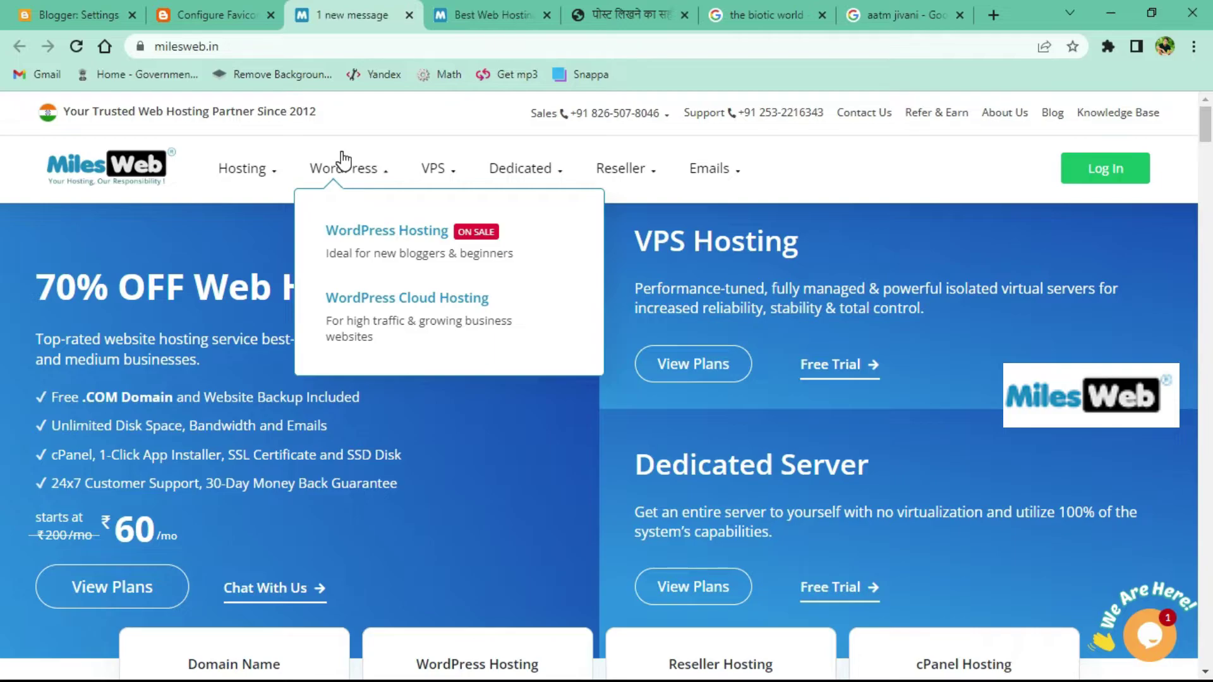
scroll(304, 262, "down", 2)
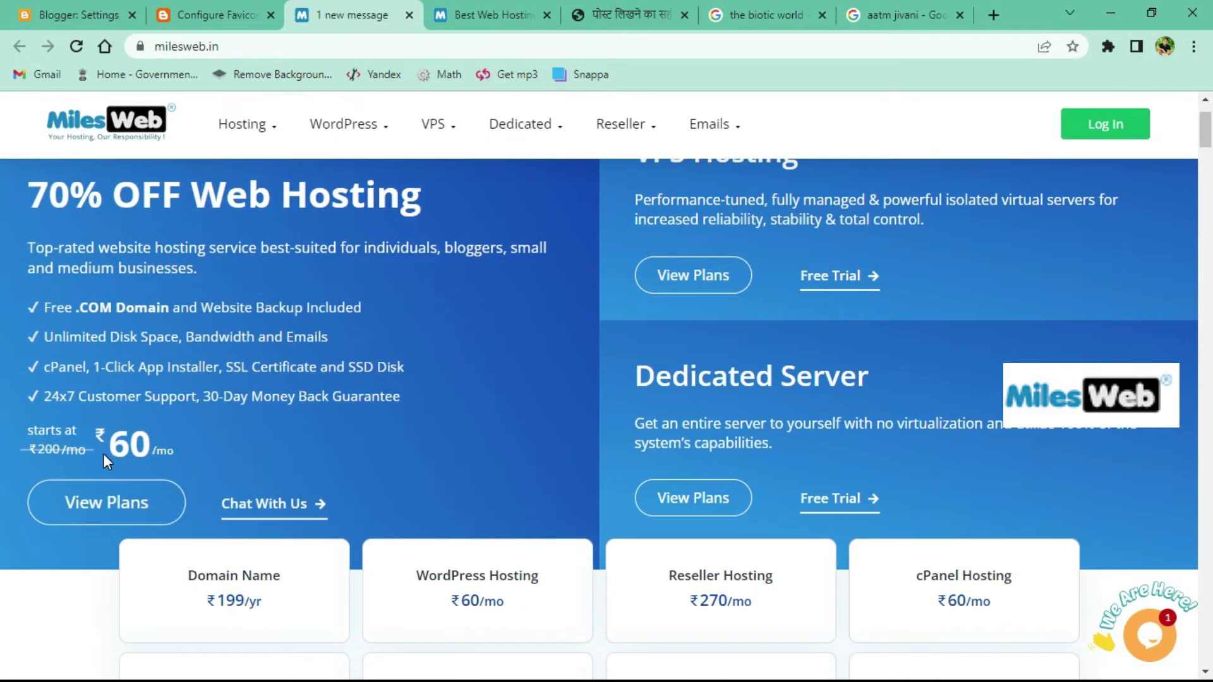
left_click_drag(102, 439, 163, 443)
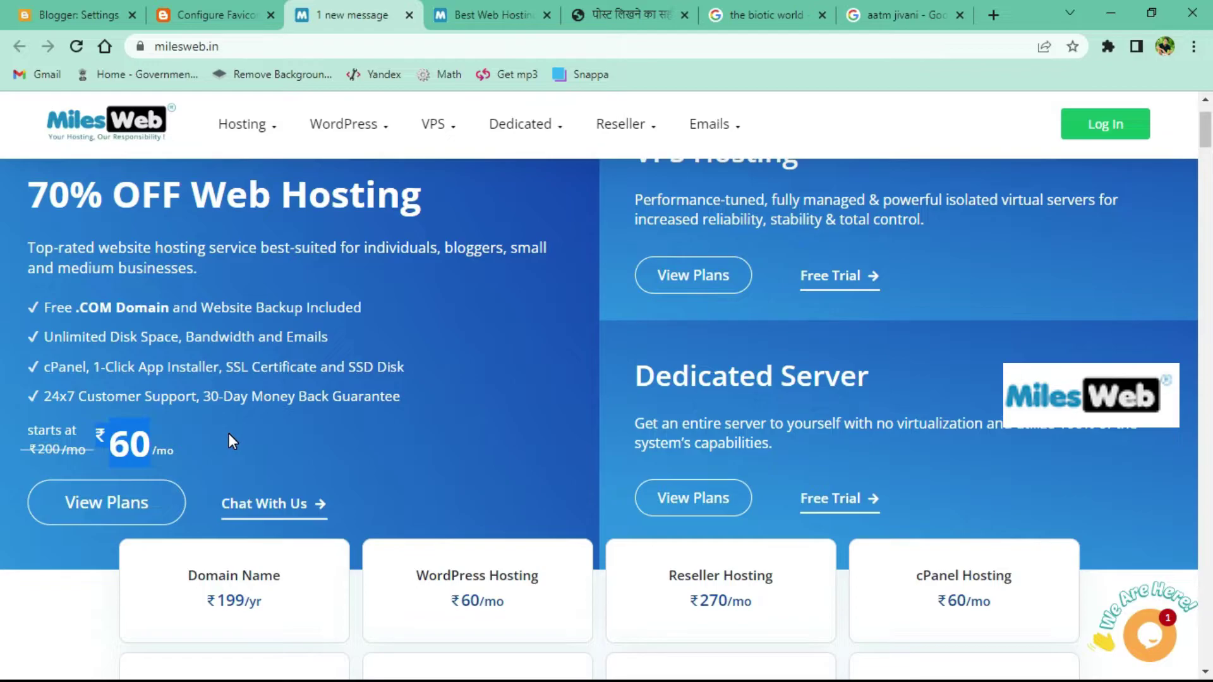
Examine the web hosting plan prices and the price cards of the other services on the MilesWeb home page
scroll(760, 359, "down", 2)
scroll(674, 382, "down", 7)
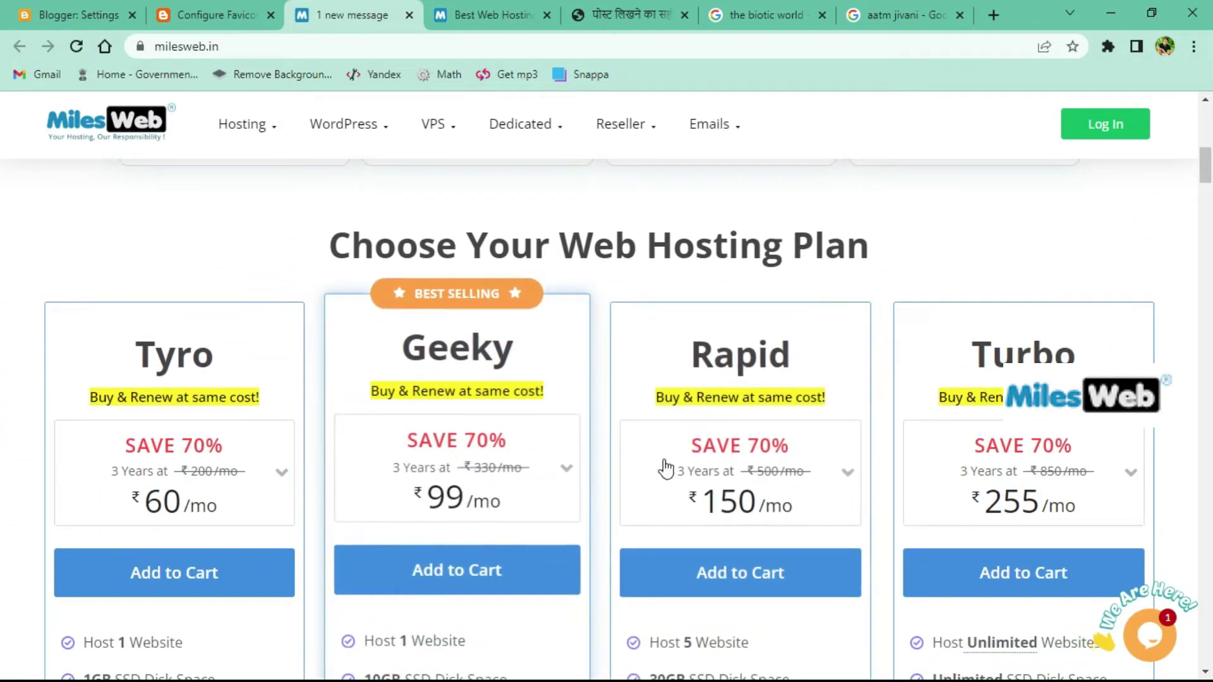
scroll(514, 460, "down", 1)
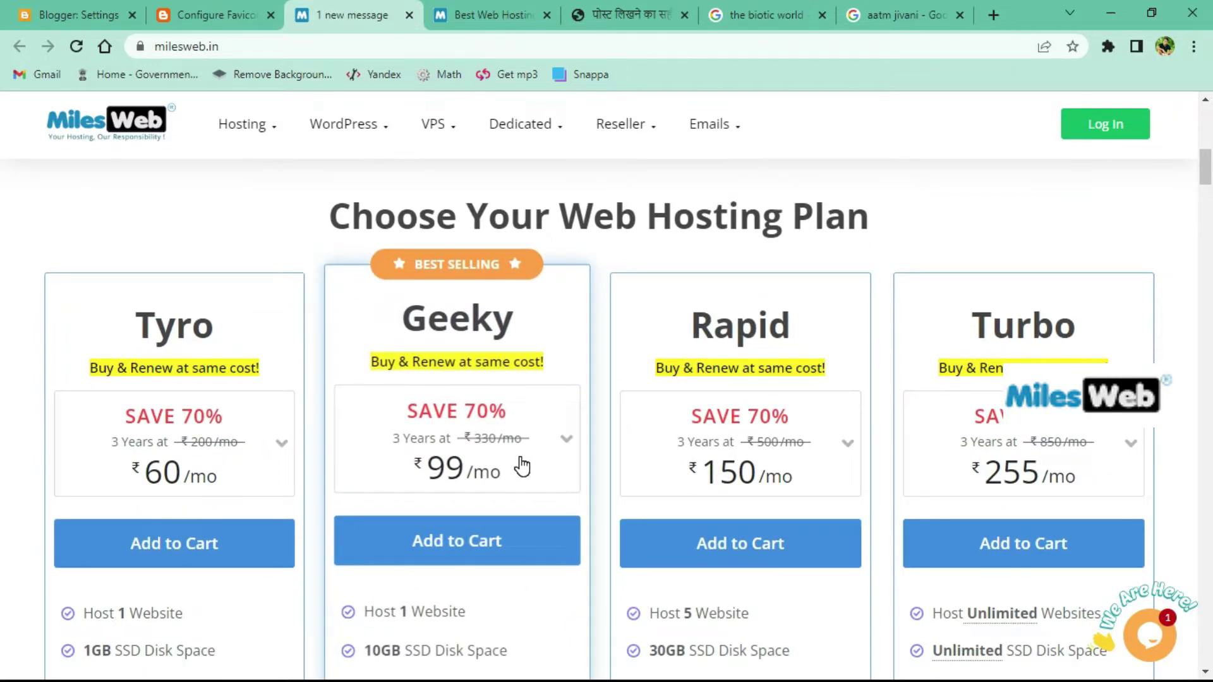
scroll(522, 462, "up", 4)
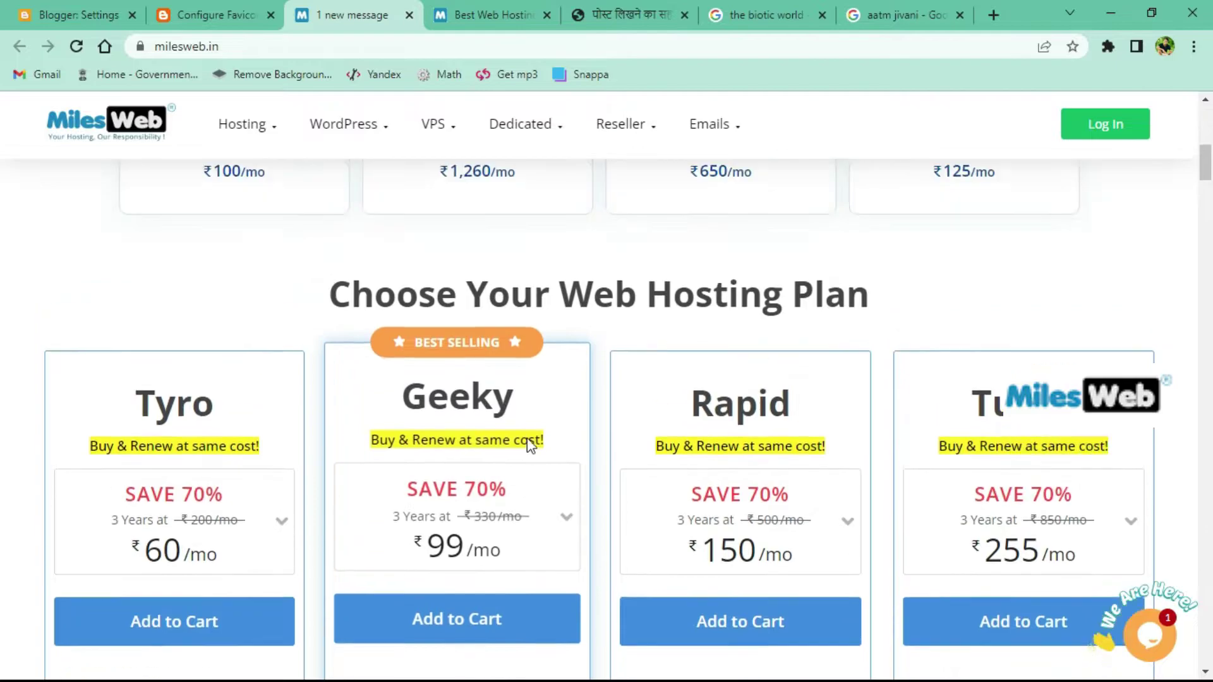
scroll(537, 435, "up", 3)
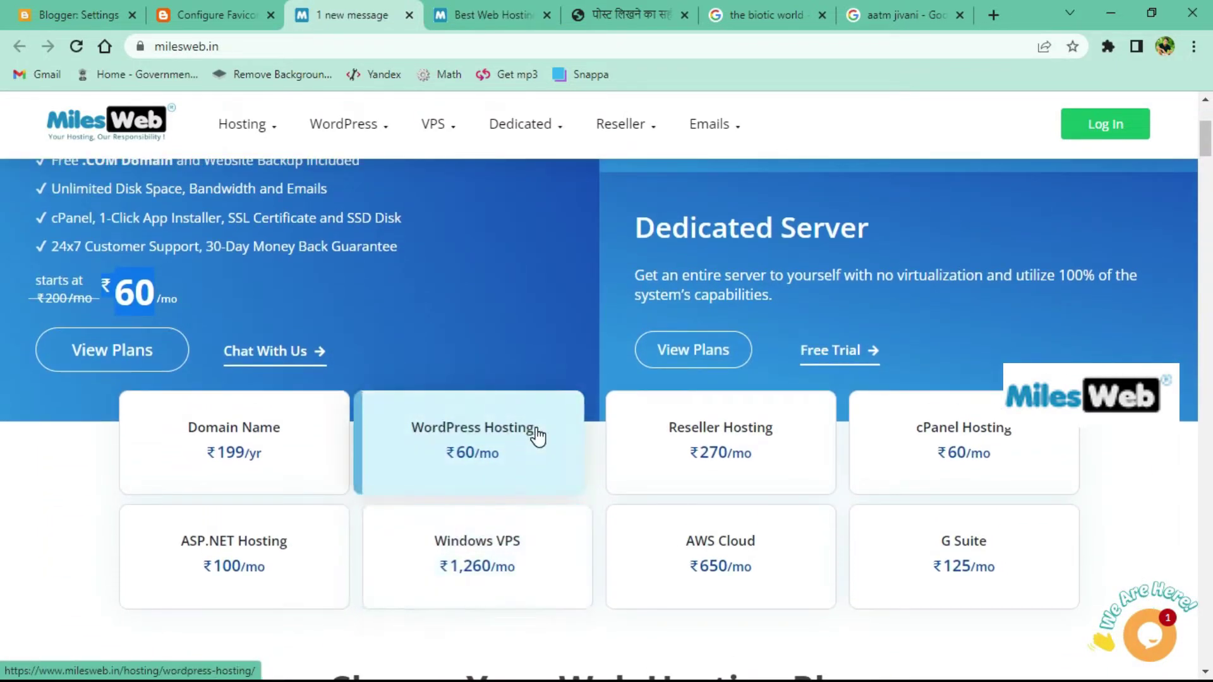
scroll(537, 434, "down", 2)
scroll(374, 379, "down", 1)
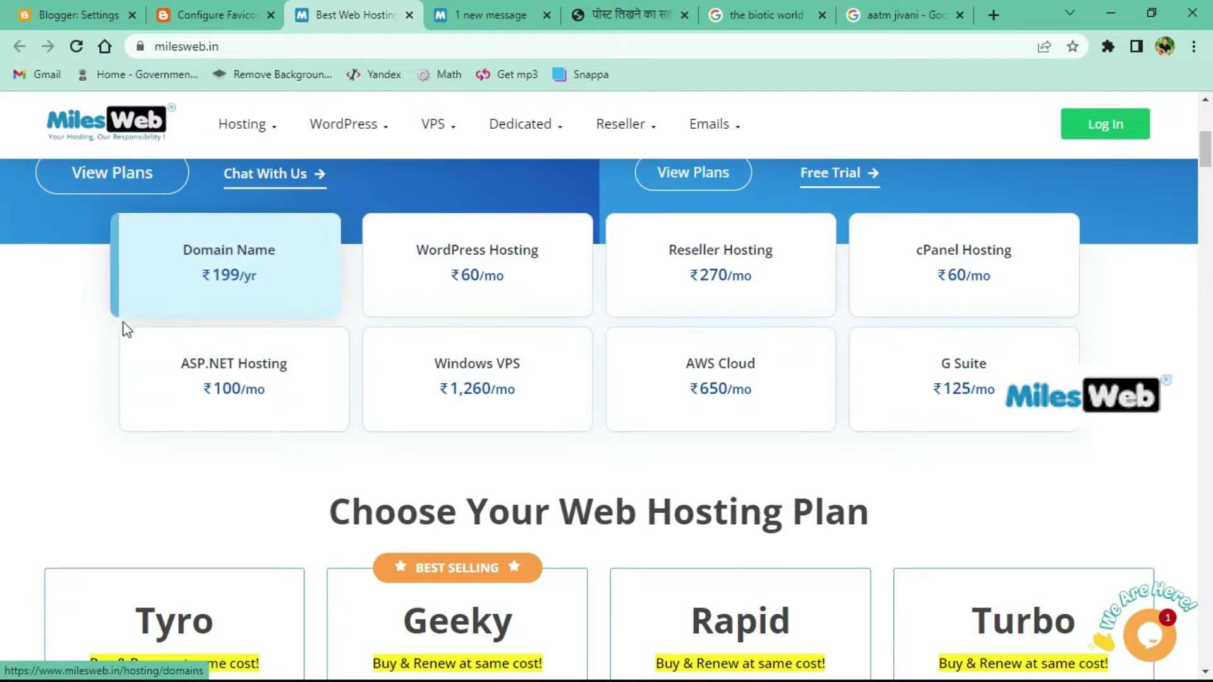
scroll(367, 341, "up", 1)
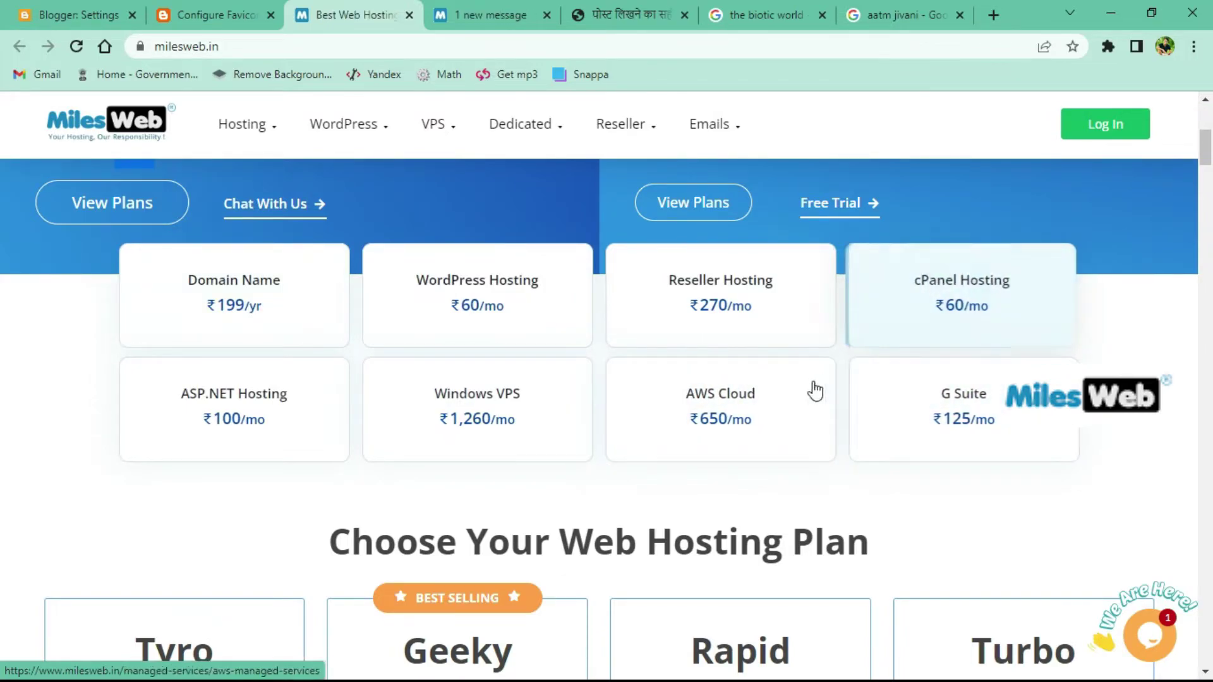
Compare the included features of the Tyro, Geeky, Rapid and Turbo web hosting plans
scroll(408, 444, "down", 1)
scroll(408, 444, "down", 8)
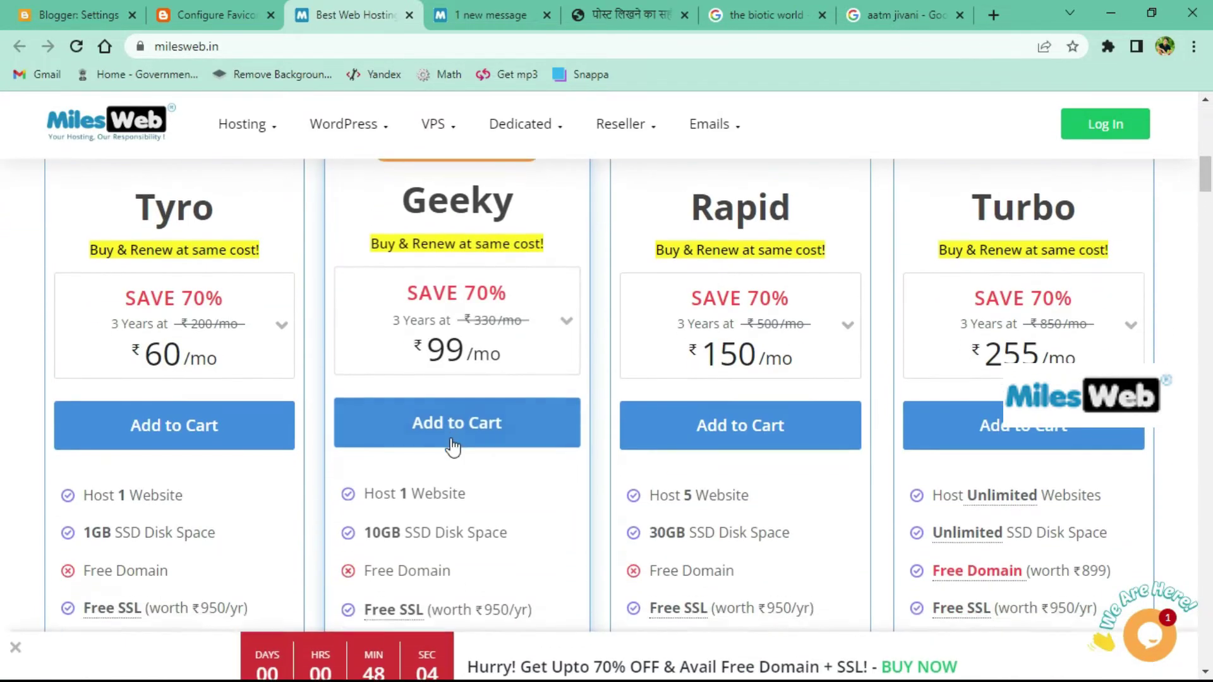
scroll(461, 448, "down", 4)
scroll(271, 387, "up", 4)
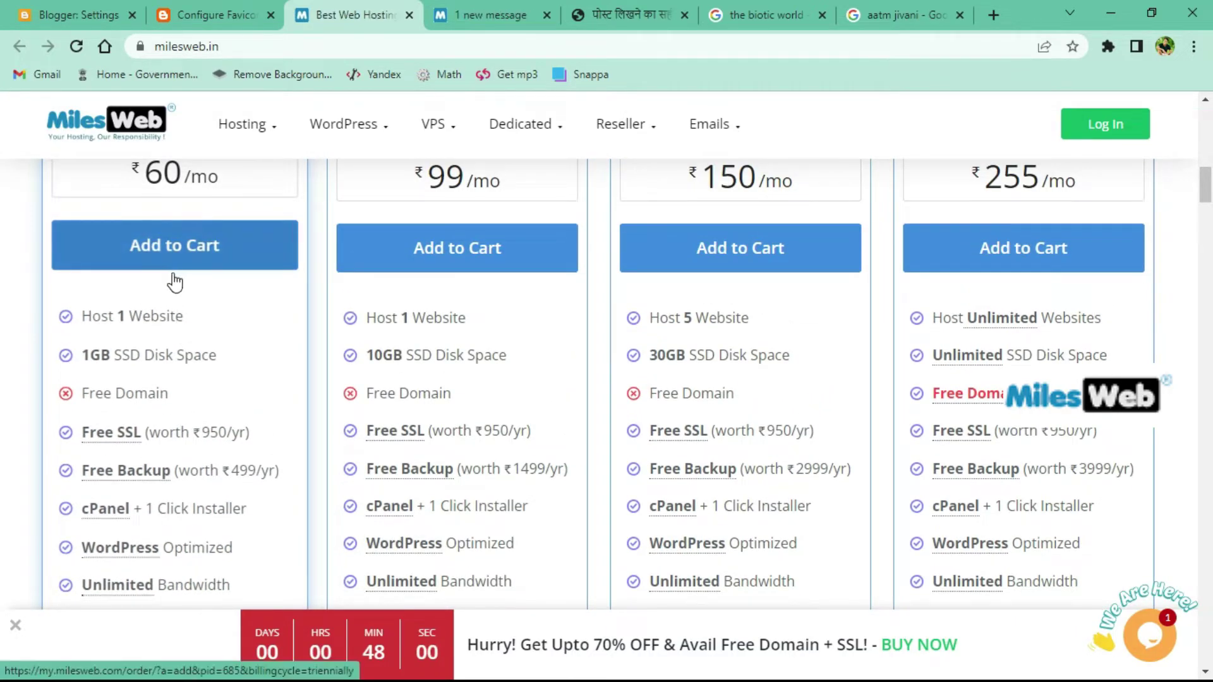
scroll(174, 310, "up", 2)
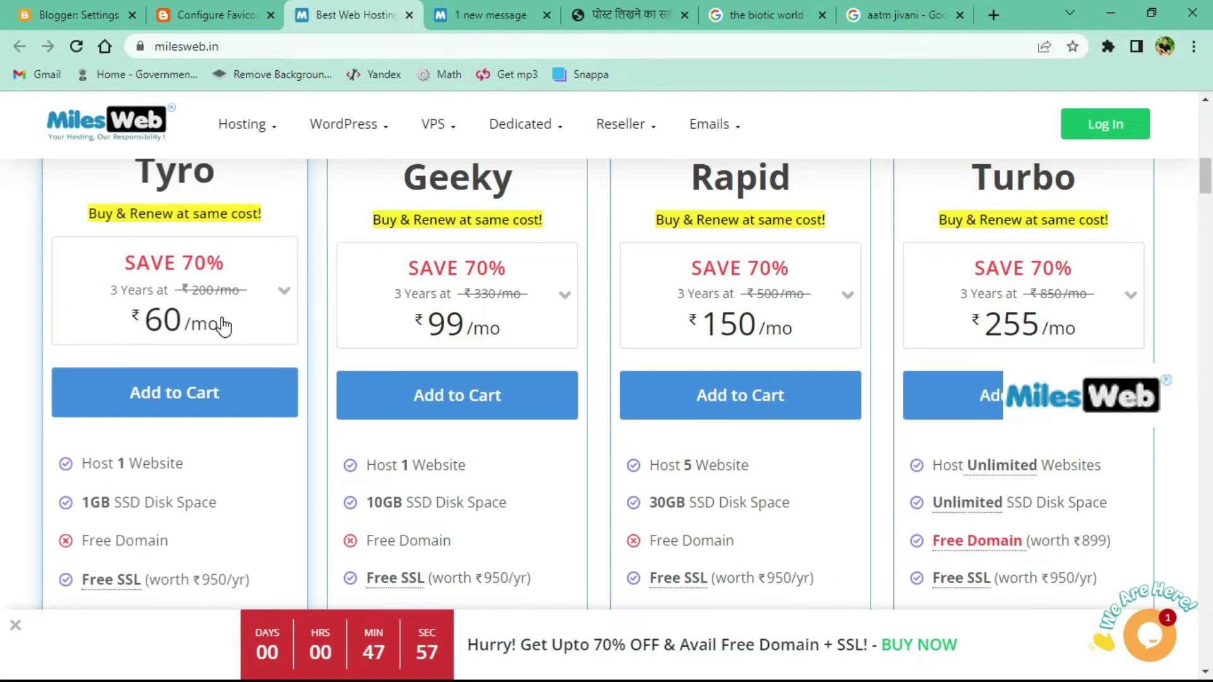
scroll(190, 373, "down", 4)
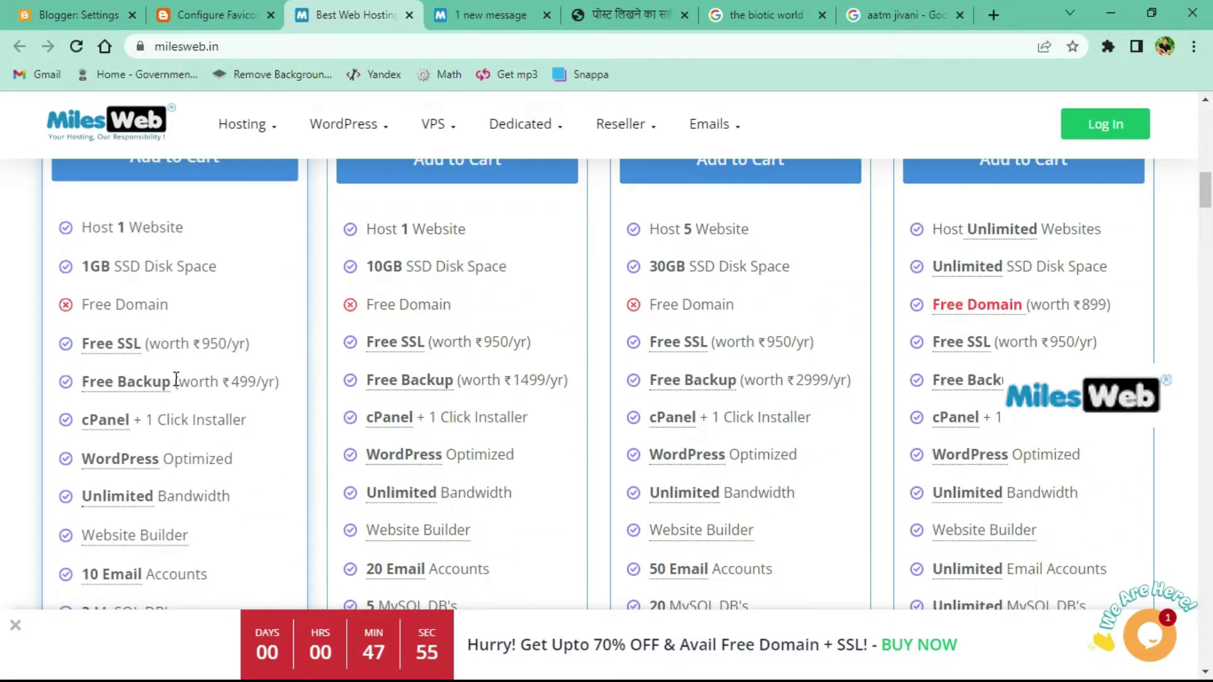
scroll(177, 389, "down", 2)
scroll(181, 398, "up", 2)
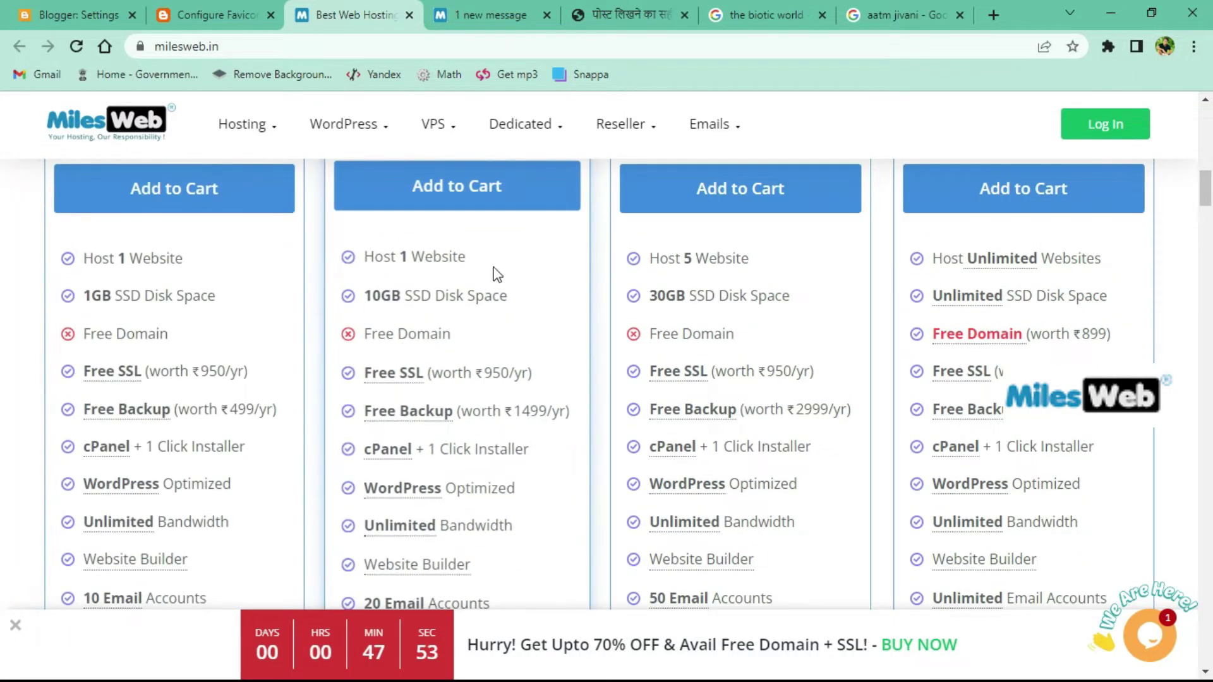
scroll(522, 447, "down", 2)
scroll(942, 366, "up", 3)
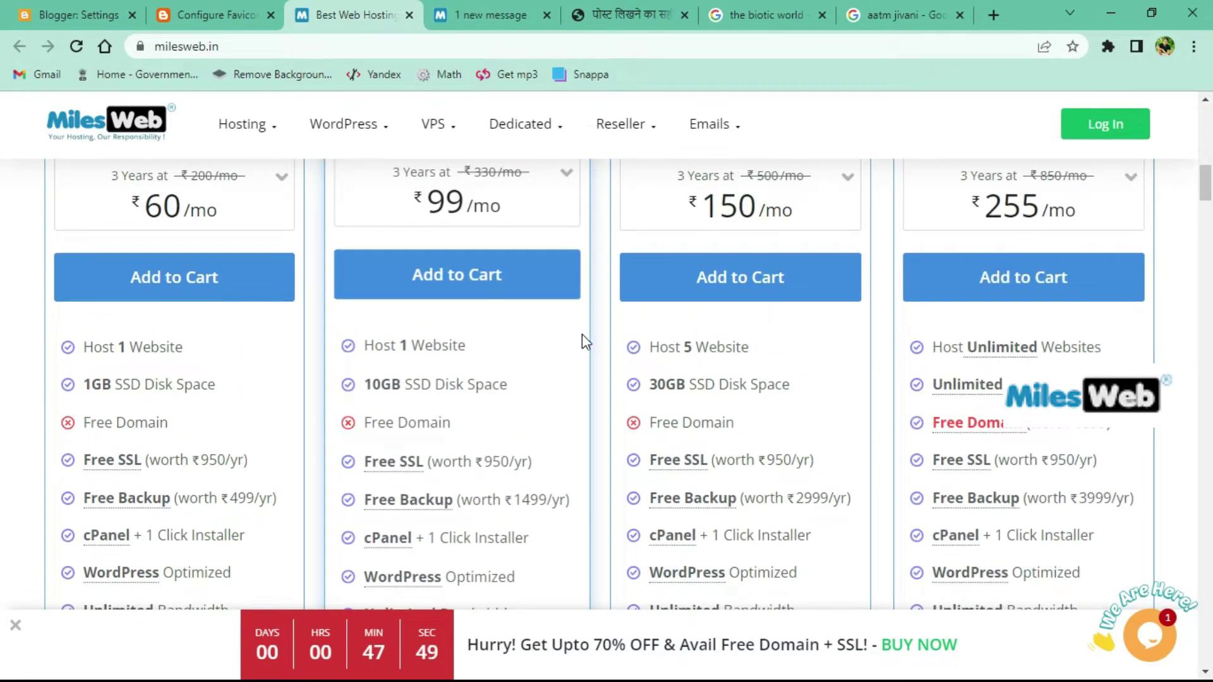
Switch to the MilesWeb affiliate page and look through its referral offer and the Sign-Up, Promote Us and Start Earning steps
left_click(484, 12)
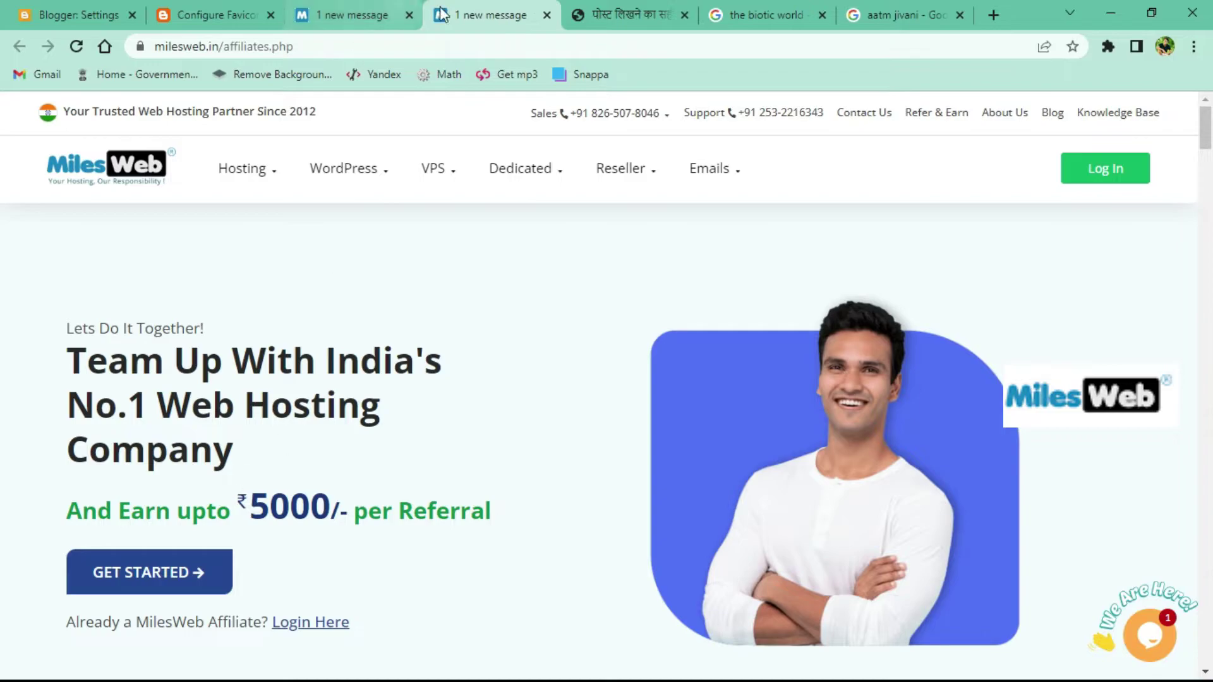
left_click_drag(506, 111, 547, 255)
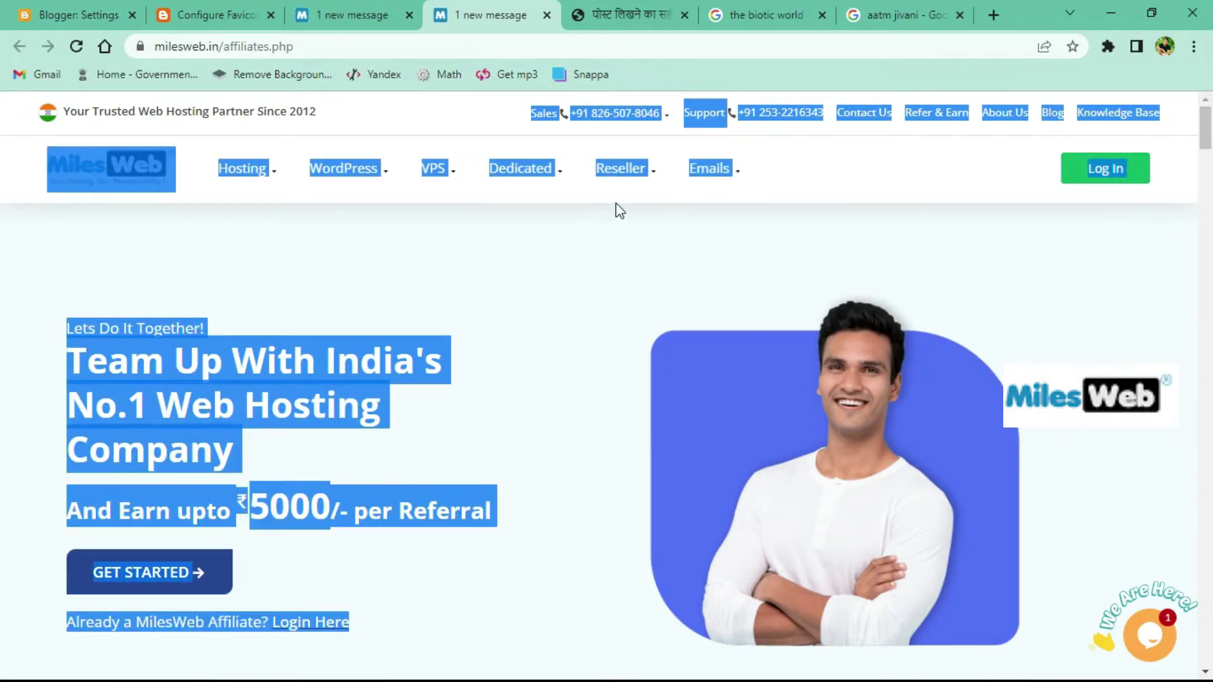
left_click(942, 201)
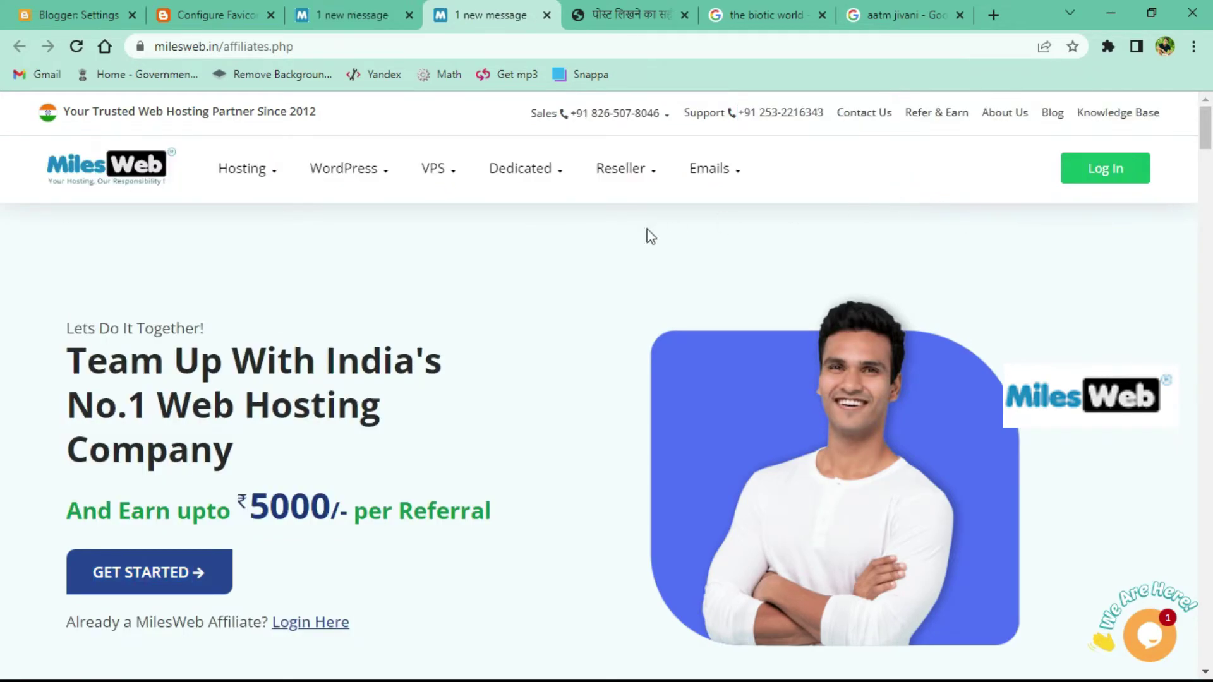
scroll(604, 301, "down", 5)
scroll(583, 311, "down", 5)
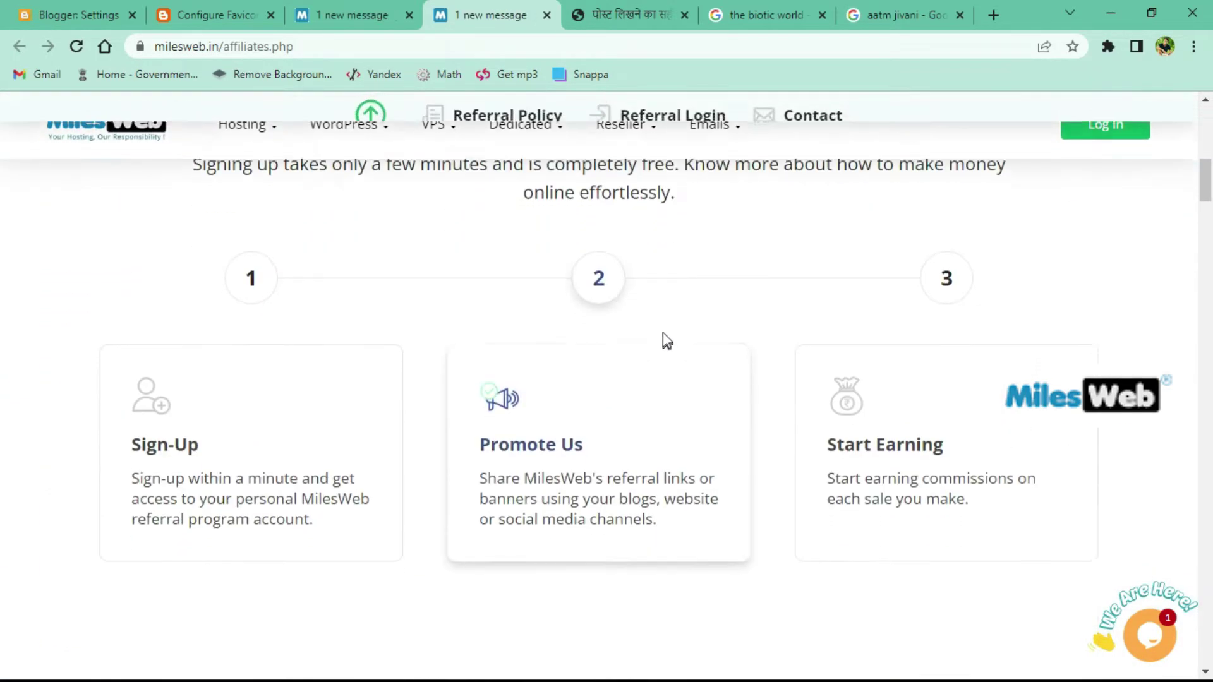
Check the Google results for "onteque" and highlight the description under the blog's main result
key("ctrl+1")
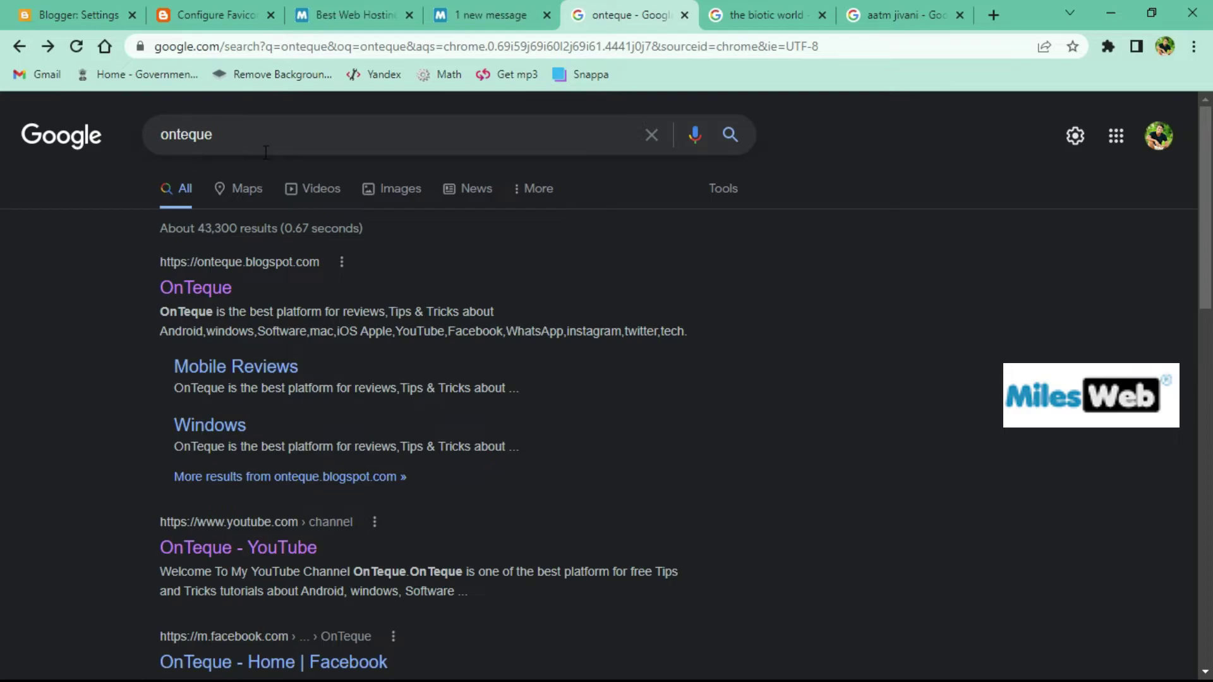
left_click(269, 137)
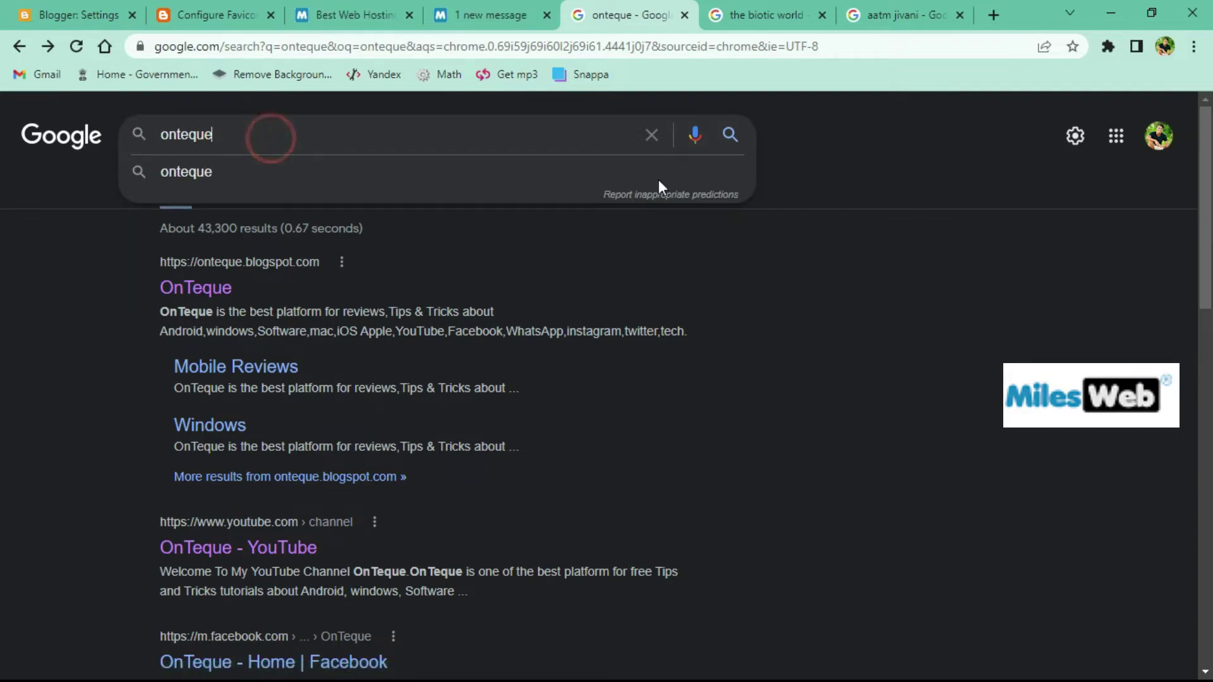
left_click(1000, 234)
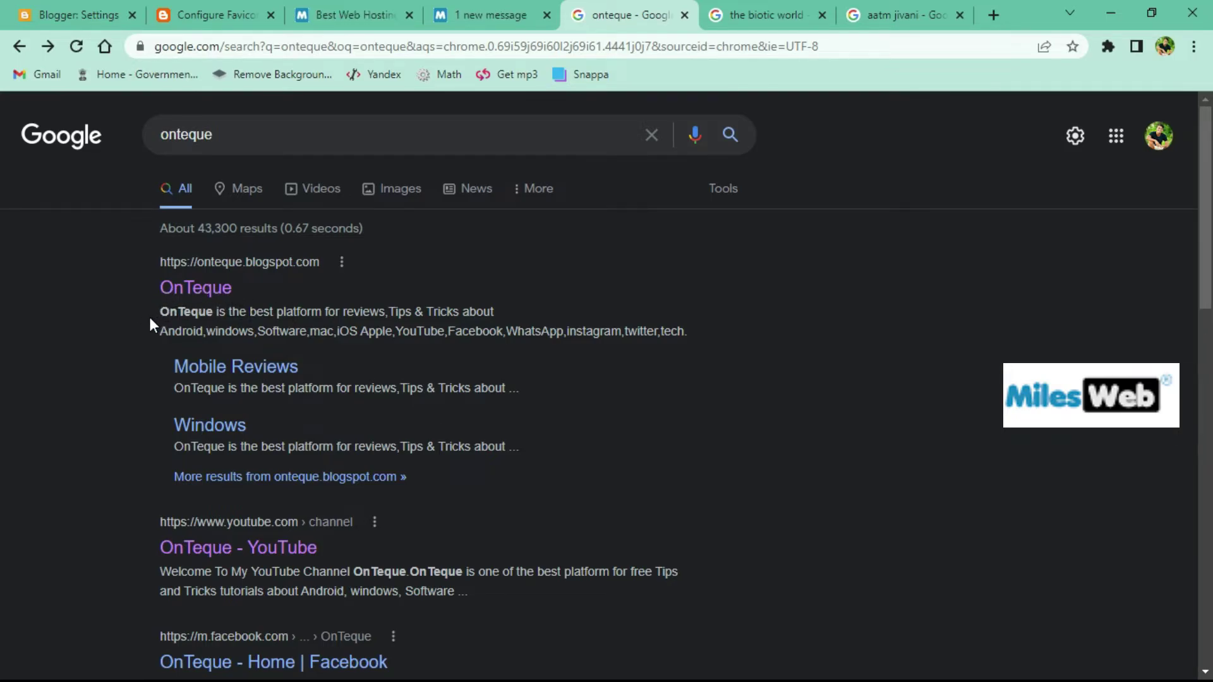
left_click_drag(153, 314, 700, 329)
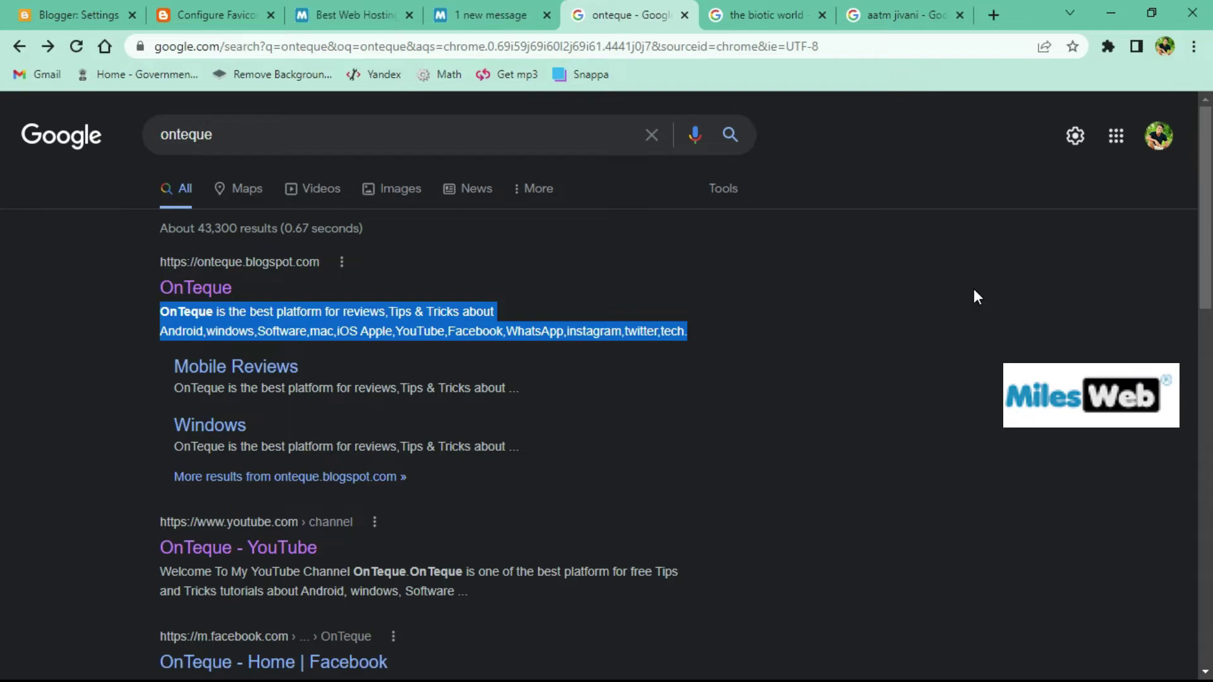
left_click(923, 296)
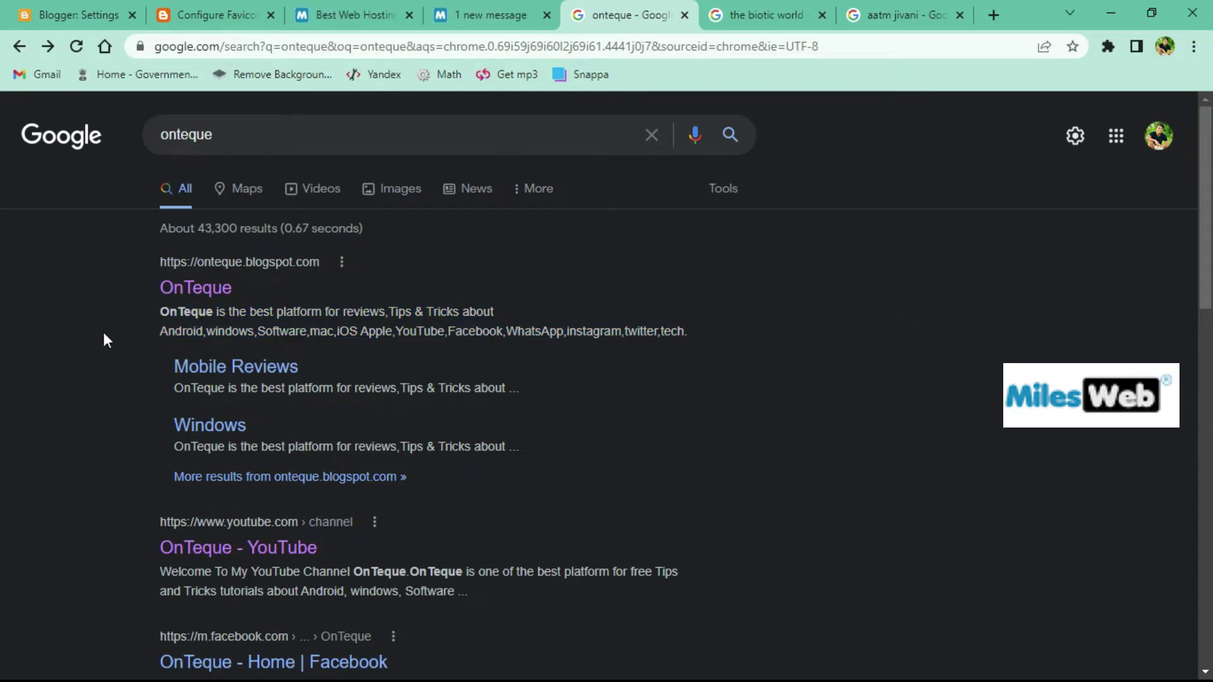
left_click(335, 314)
Return to the Blogger settings, open the blog's search description under Meta tags and save it
left_click(55, 13)
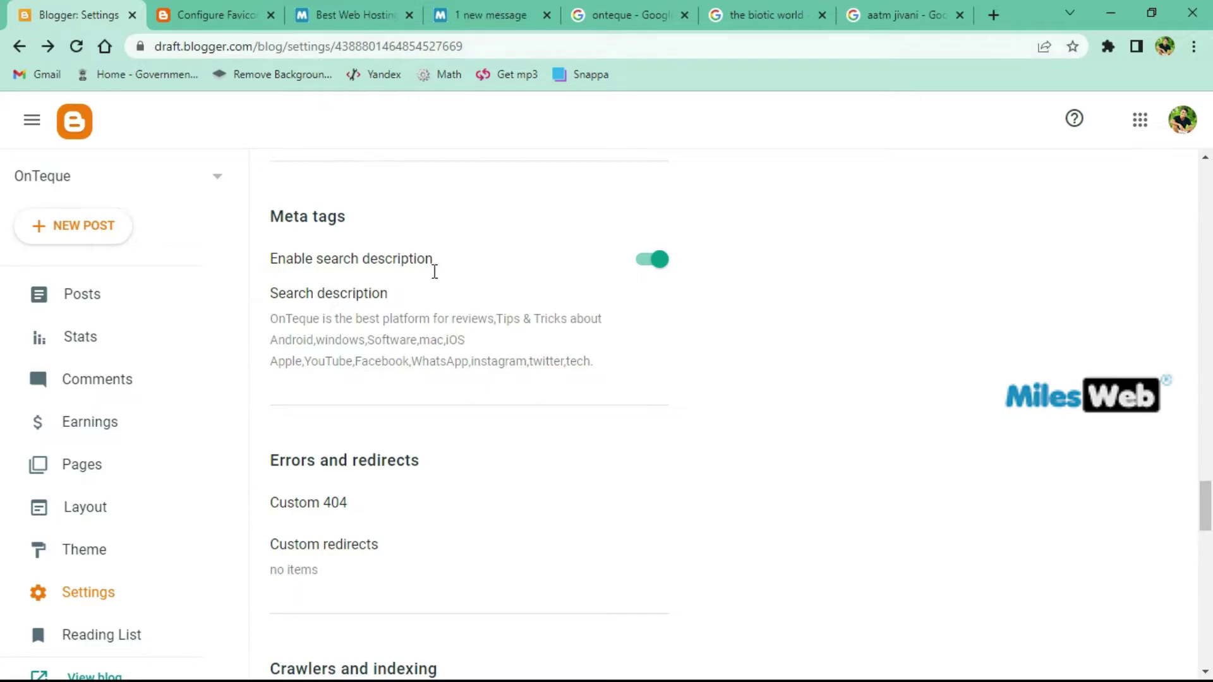
left_click(352, 314)
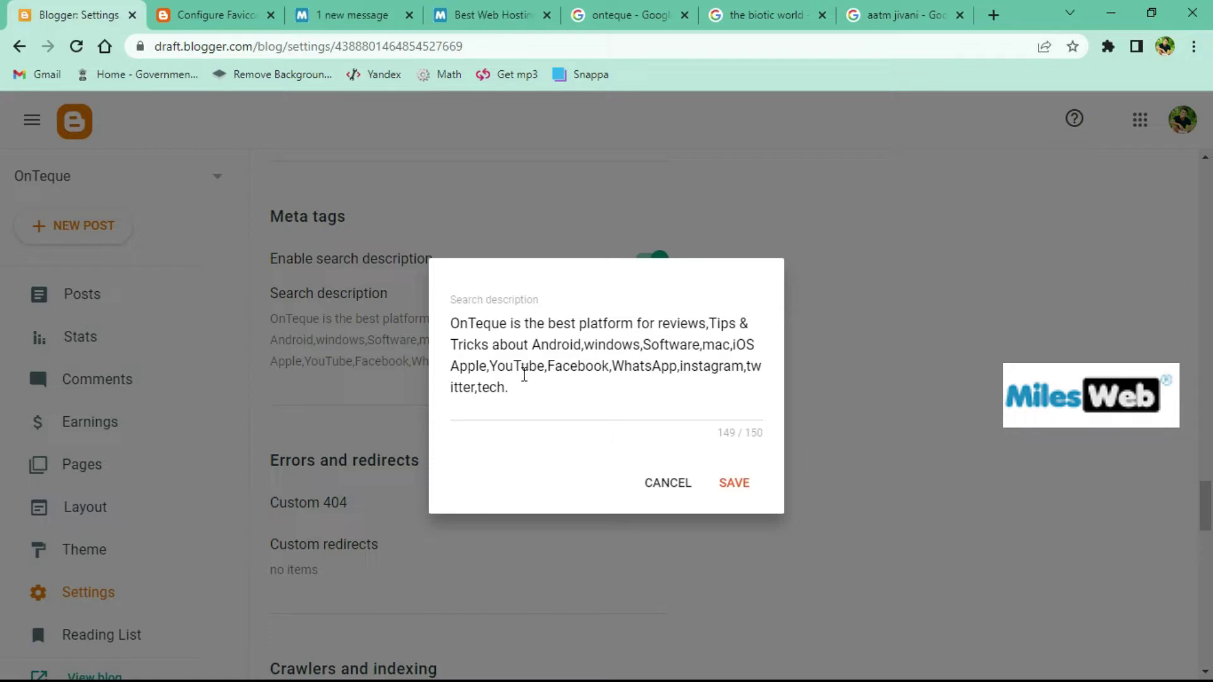
left_click(539, 350)
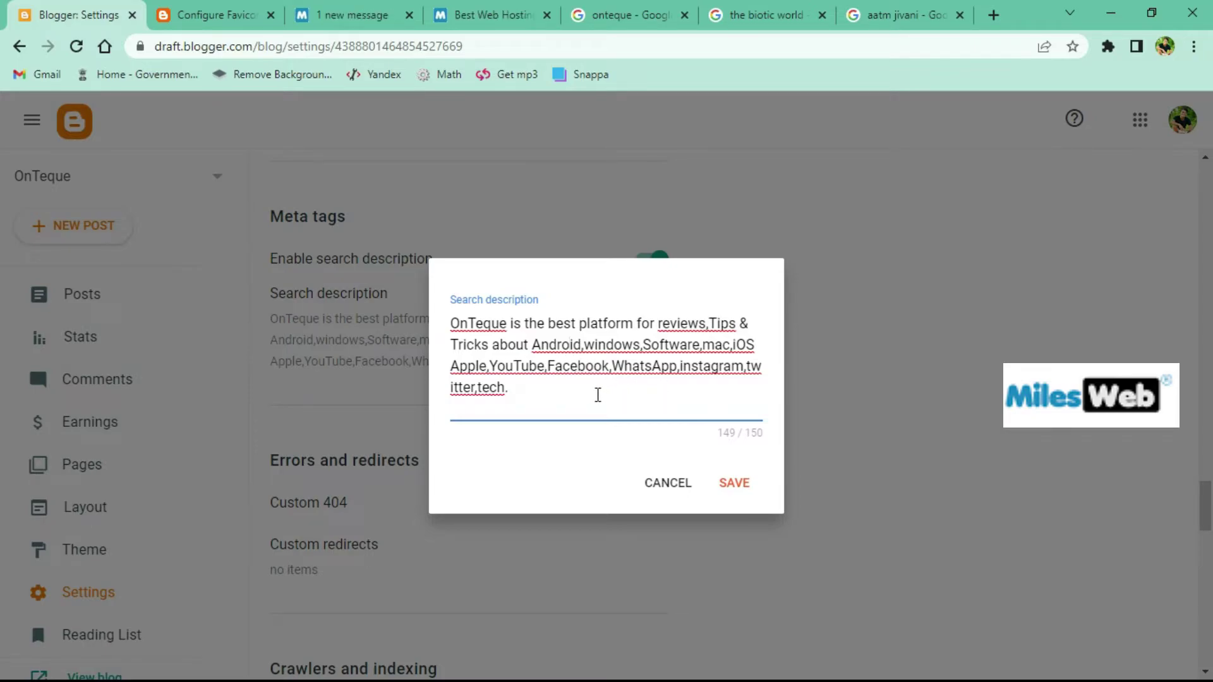
left_click(737, 483)
View the Custom 404 dialog under Errors and redirects and cancel it without entering a message
scroll(319, 370, "down", 2)
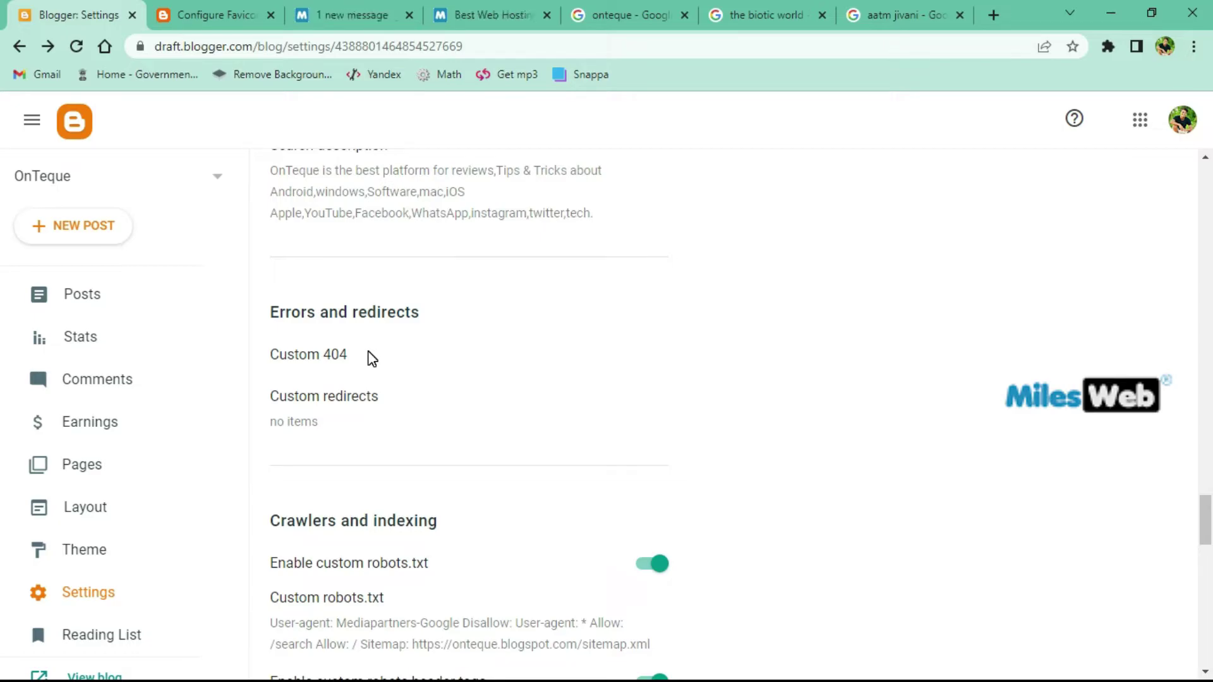
scroll(328, 347, "down", 1)
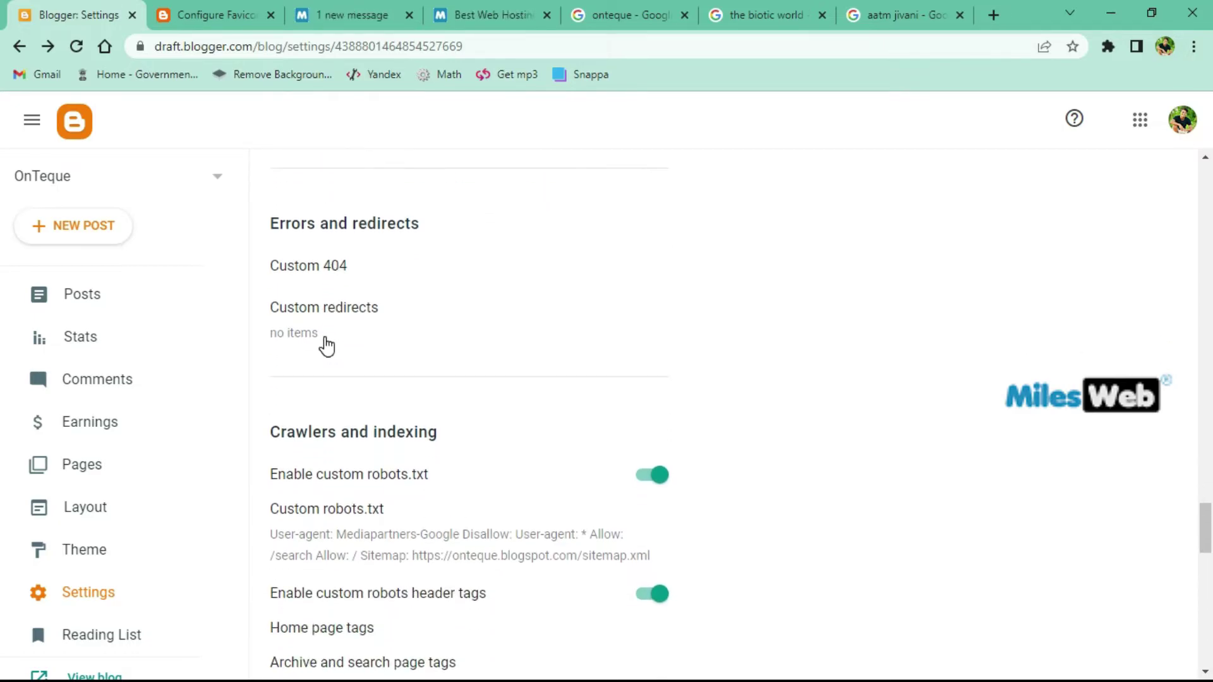
left_click(312, 268)
left_click(652, 451)
left_click(322, 270)
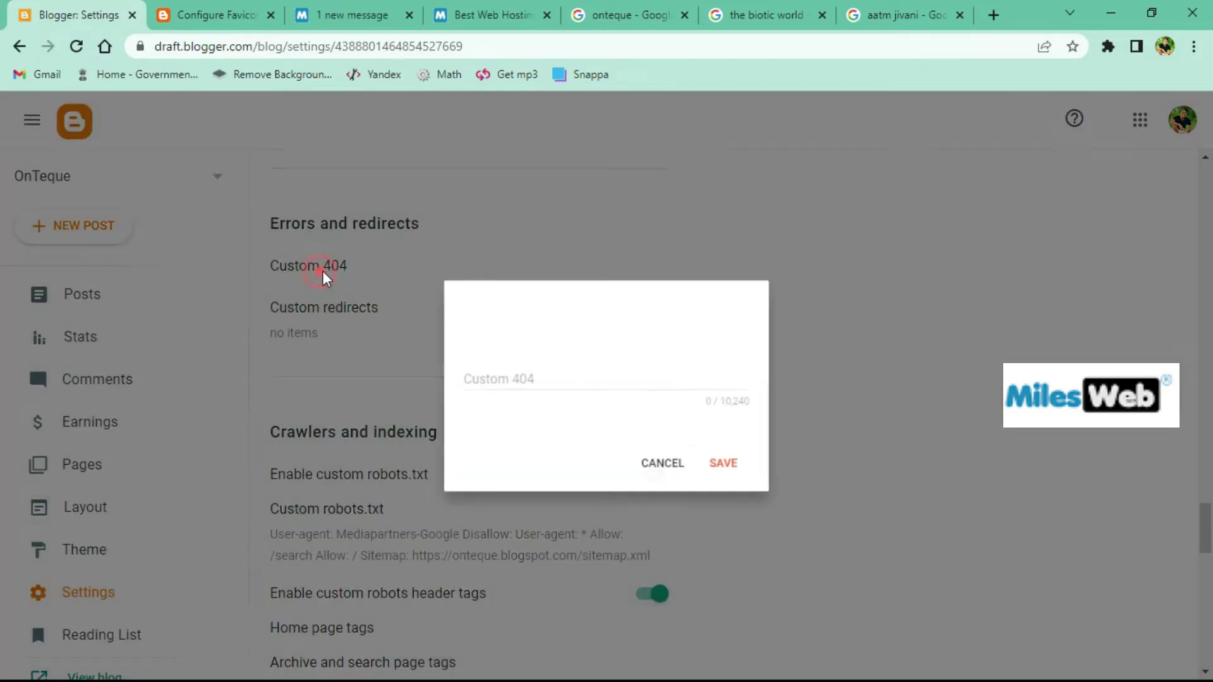
left_click(654, 469)
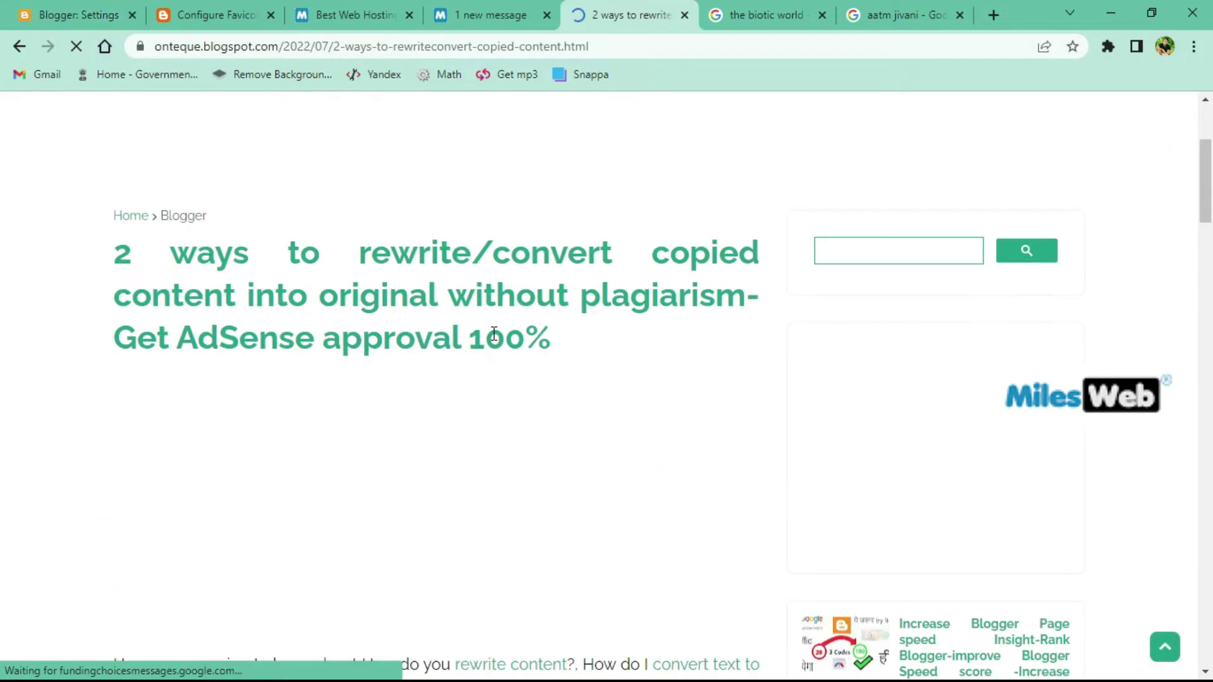
Return from the blog post to the Crawlers and indexing settings, and close the two MilesWeb tabs and the Configure Favicon tab
left_click(78, 1)
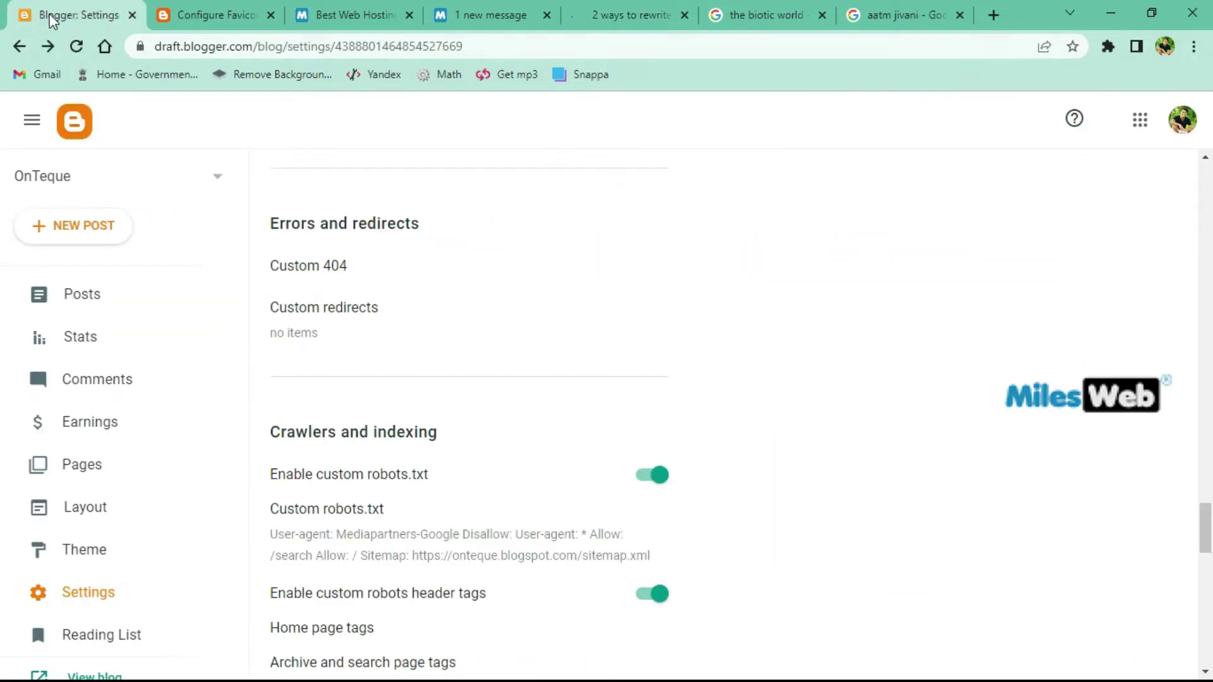
scroll(420, 434, "down", 1)
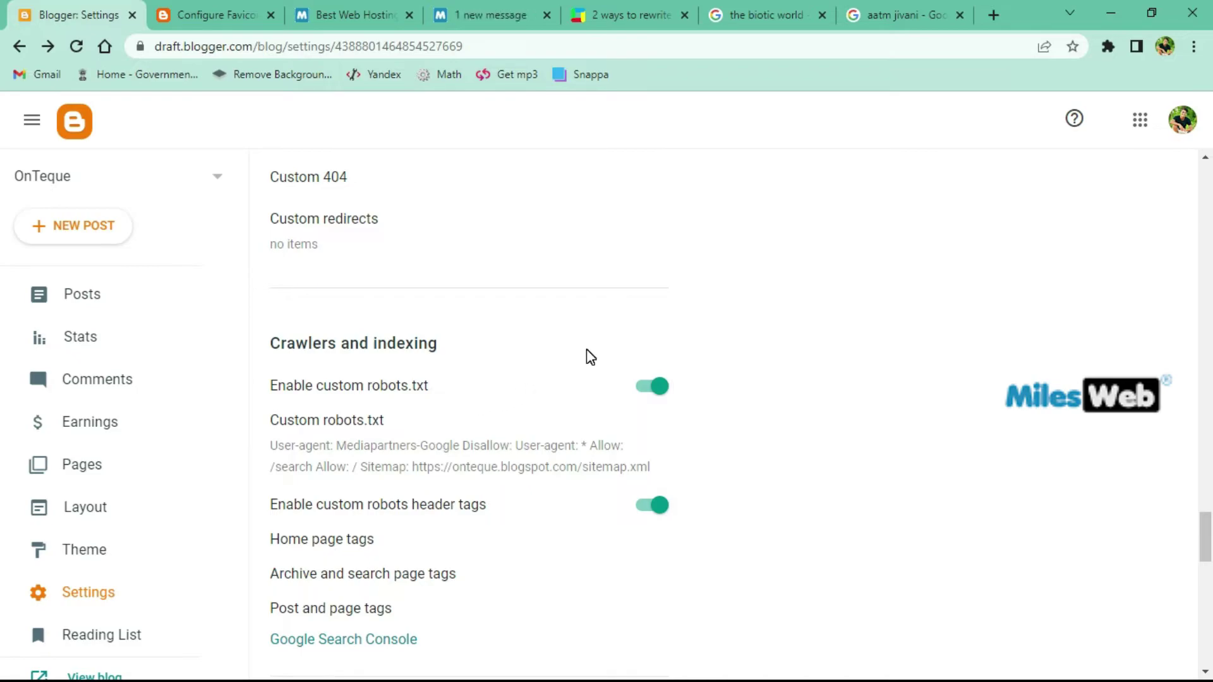
left_click(548, 15)
left_click(409, 15)
key("ctrl+w")
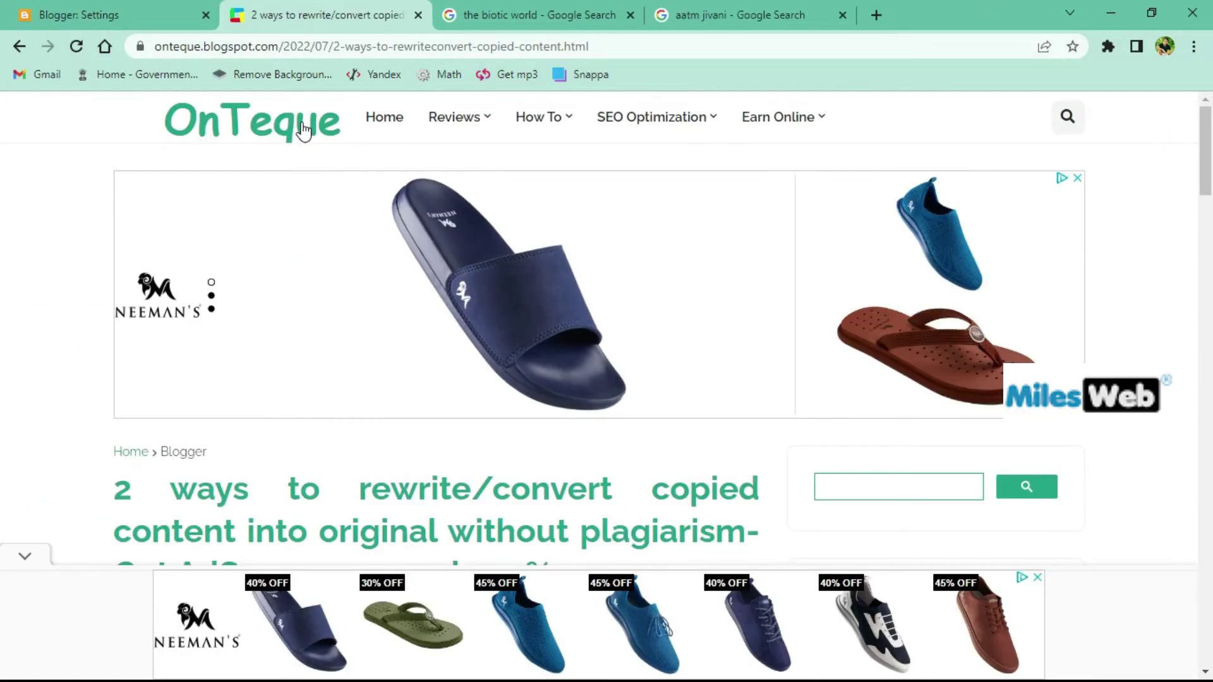
Open the blog's home page, go to its robots.txt at onteque.blogspot.com/robots.txt and select all the text
left_click(374, 149)
left_click(357, 46)
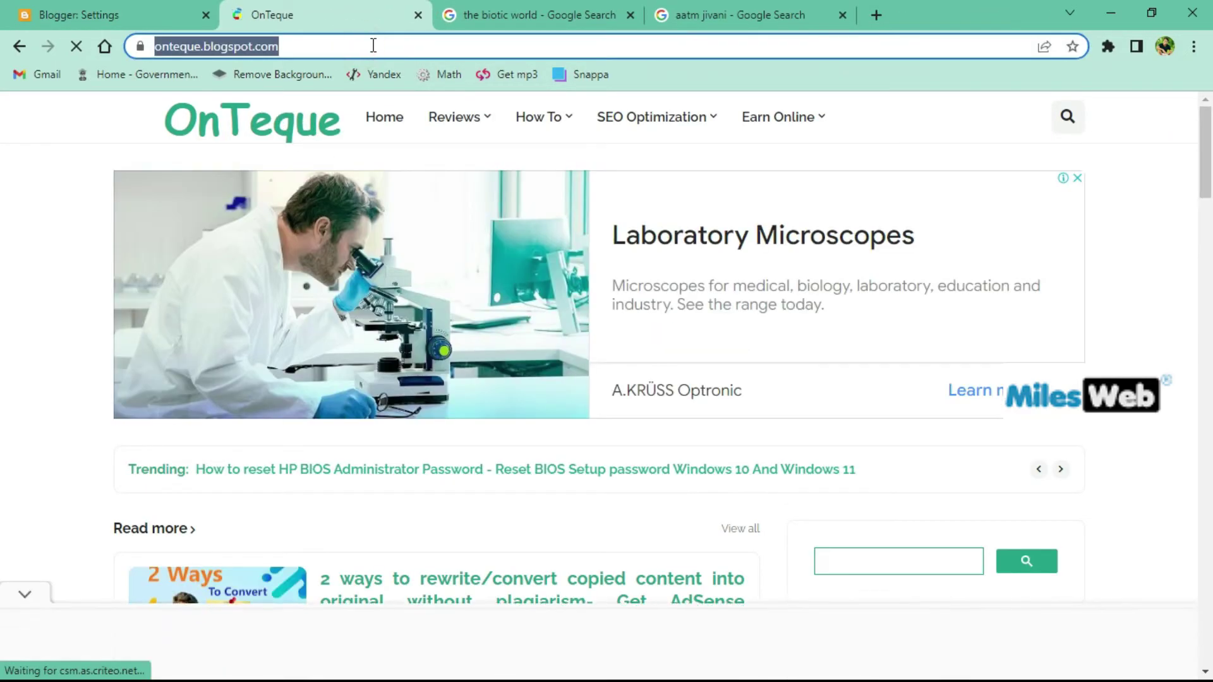
left_click(371, 44)
type("/")
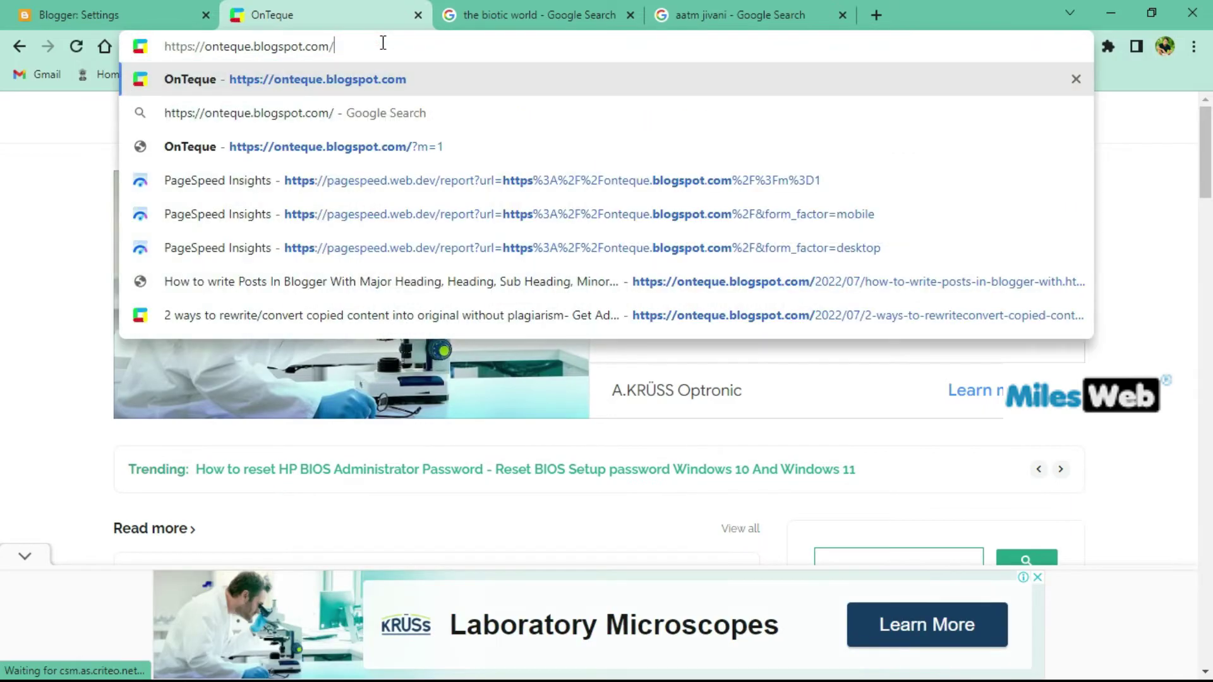
type("ro")
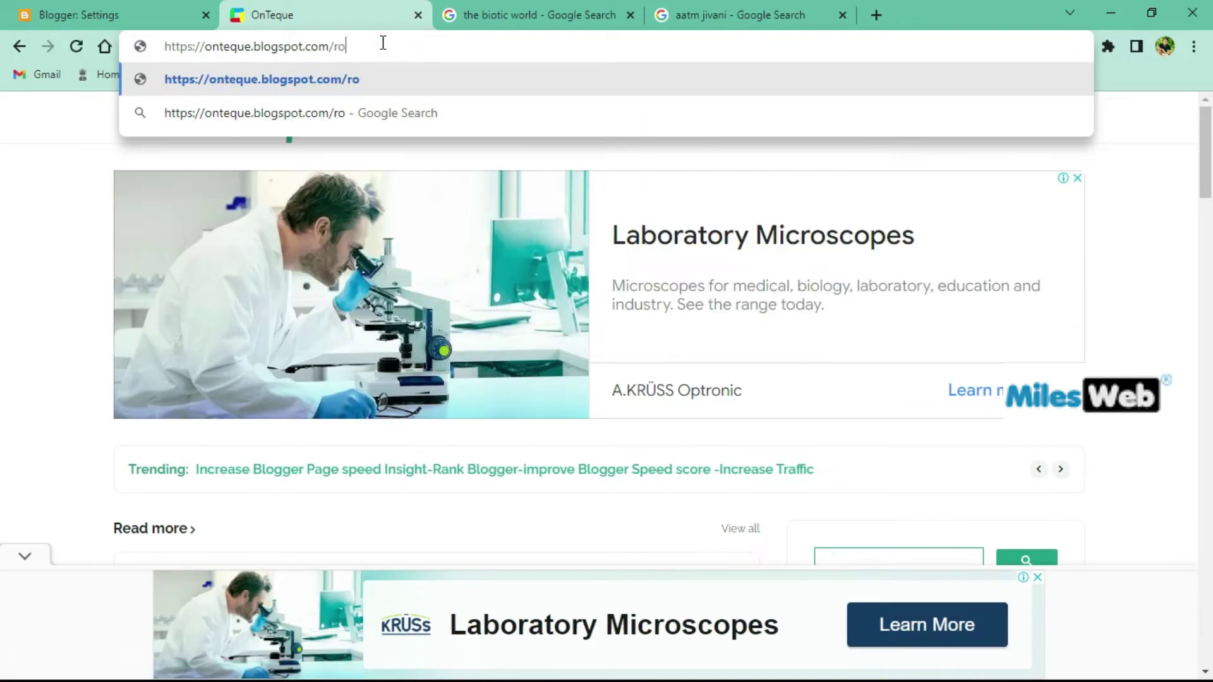
type("bot.txt")
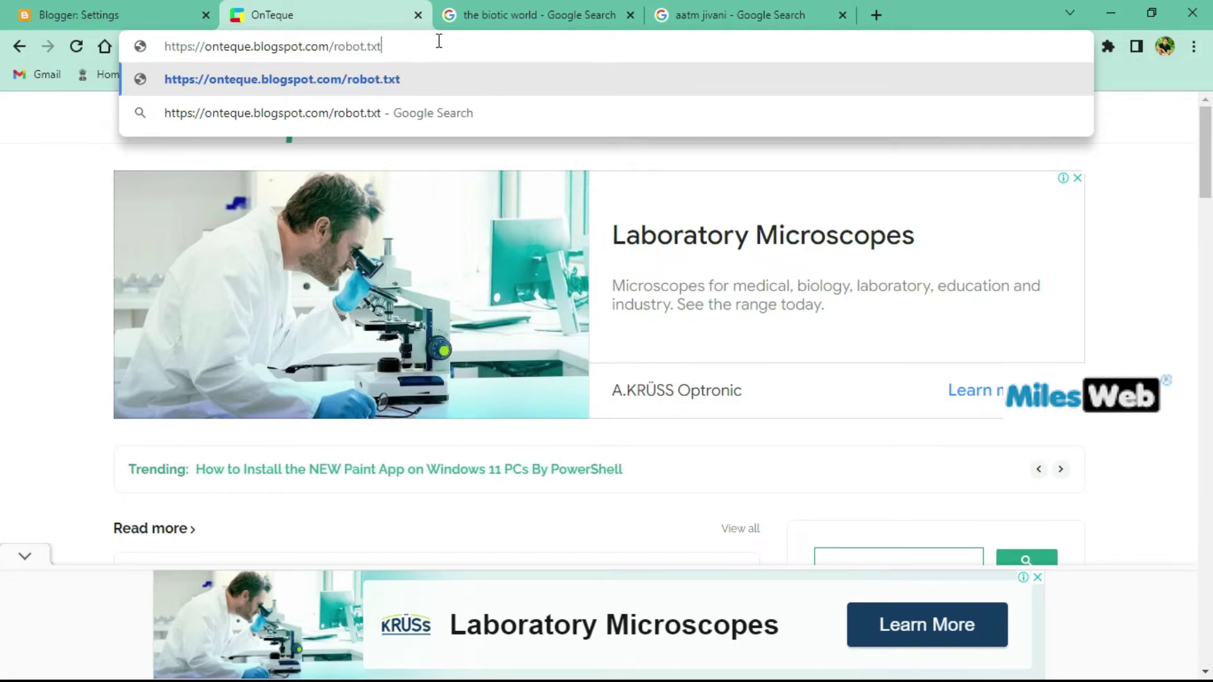
key("Return")
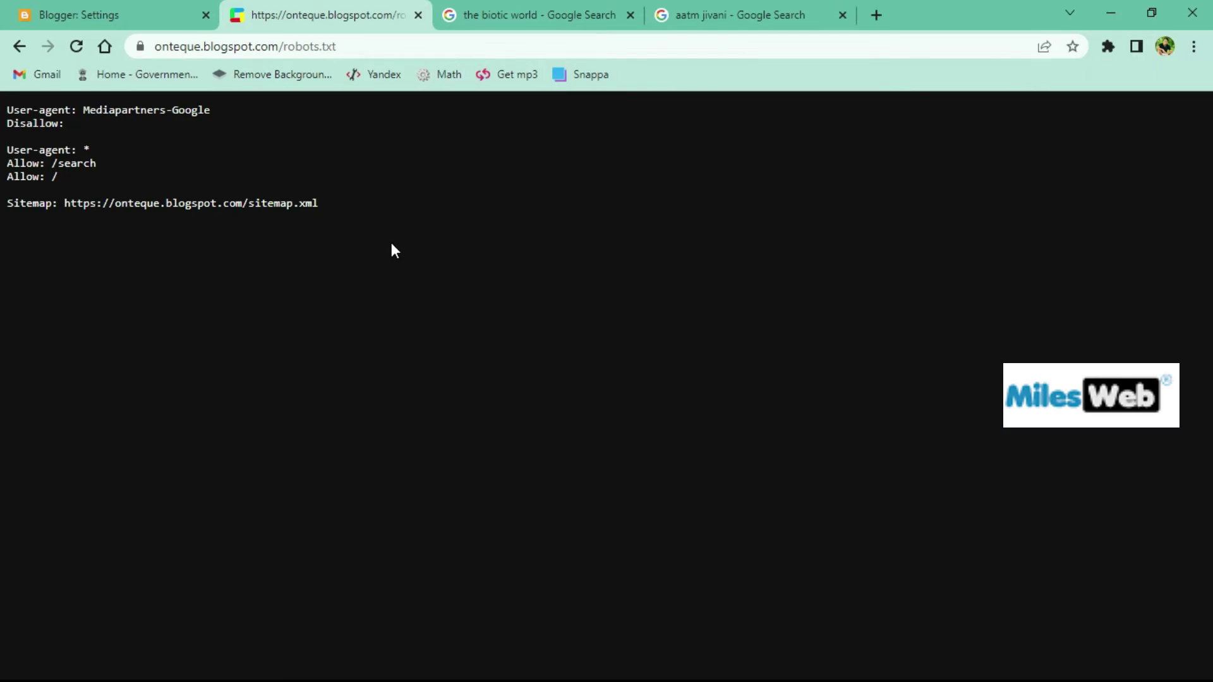
key("ctrl+a")
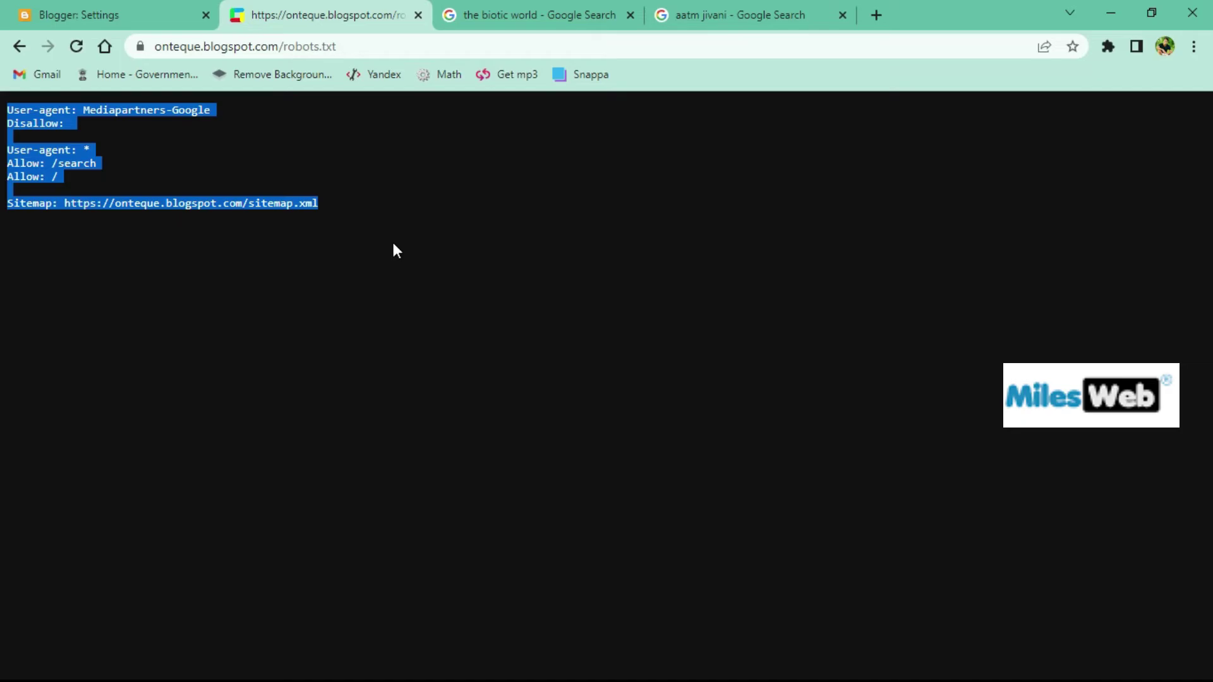
Return to the Blogger settings, view the Custom robots.txt content under Crawlers and indexing, and cancel without changing it
left_click(104, 14)
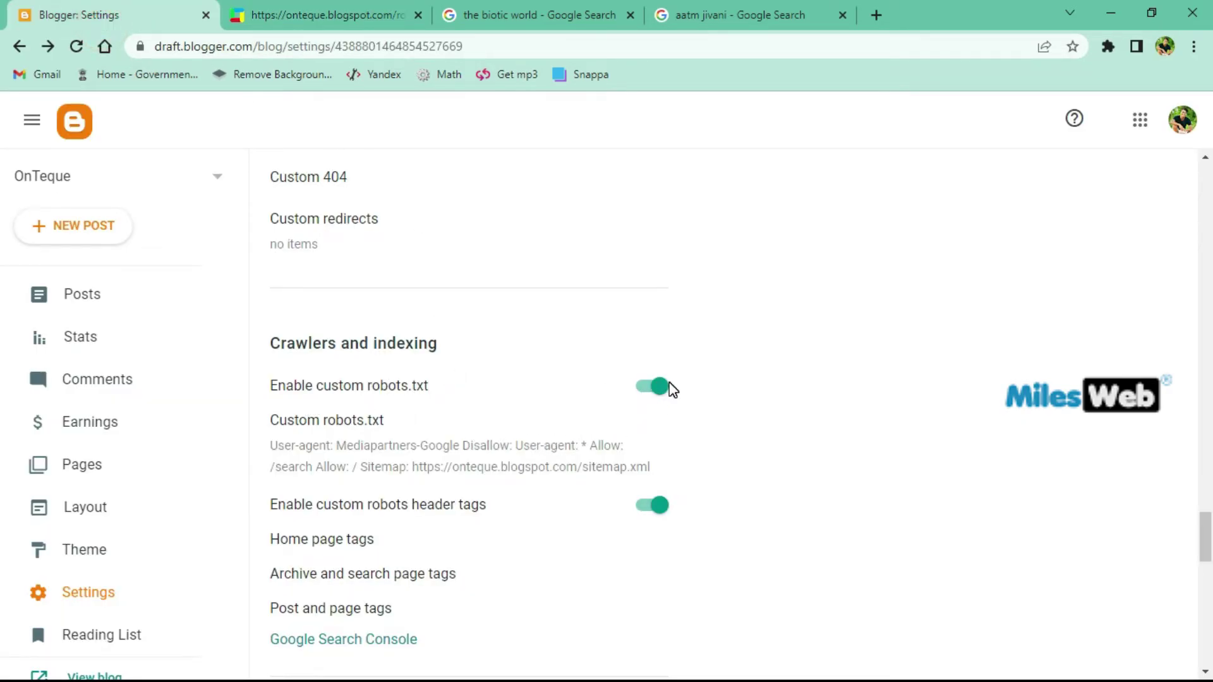
left_click(331, 425)
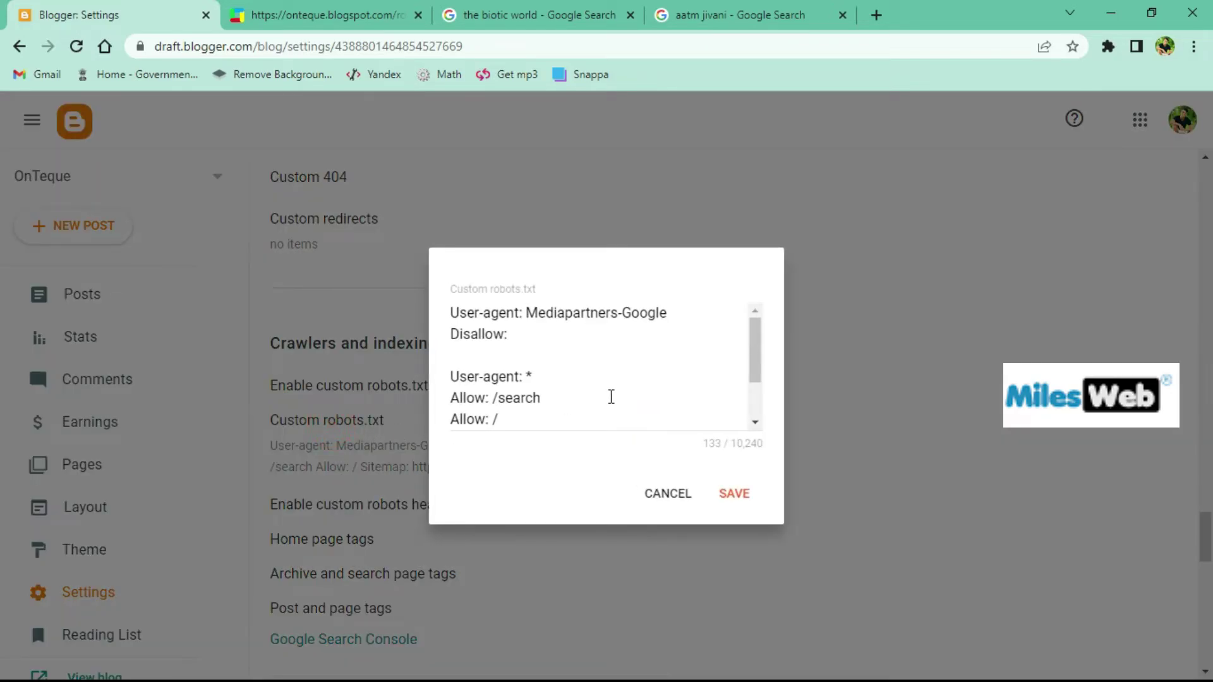
key("ctrl+a")
left_click(669, 492)
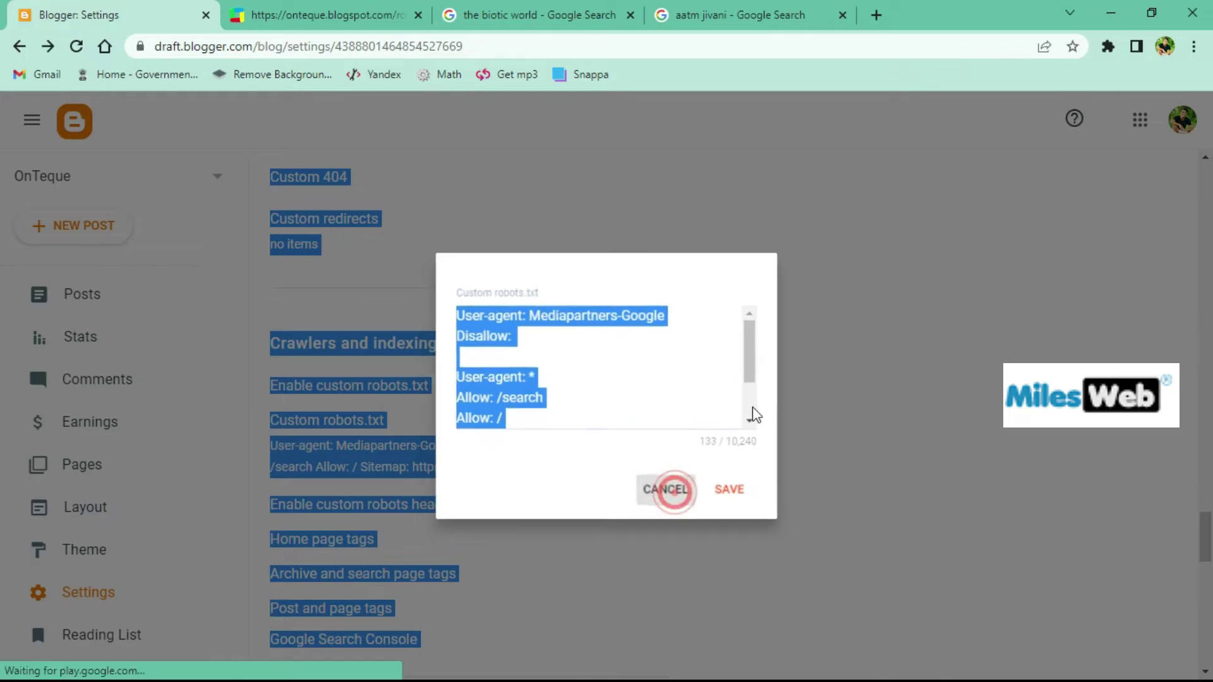
left_click(937, 406)
left_click(744, 269)
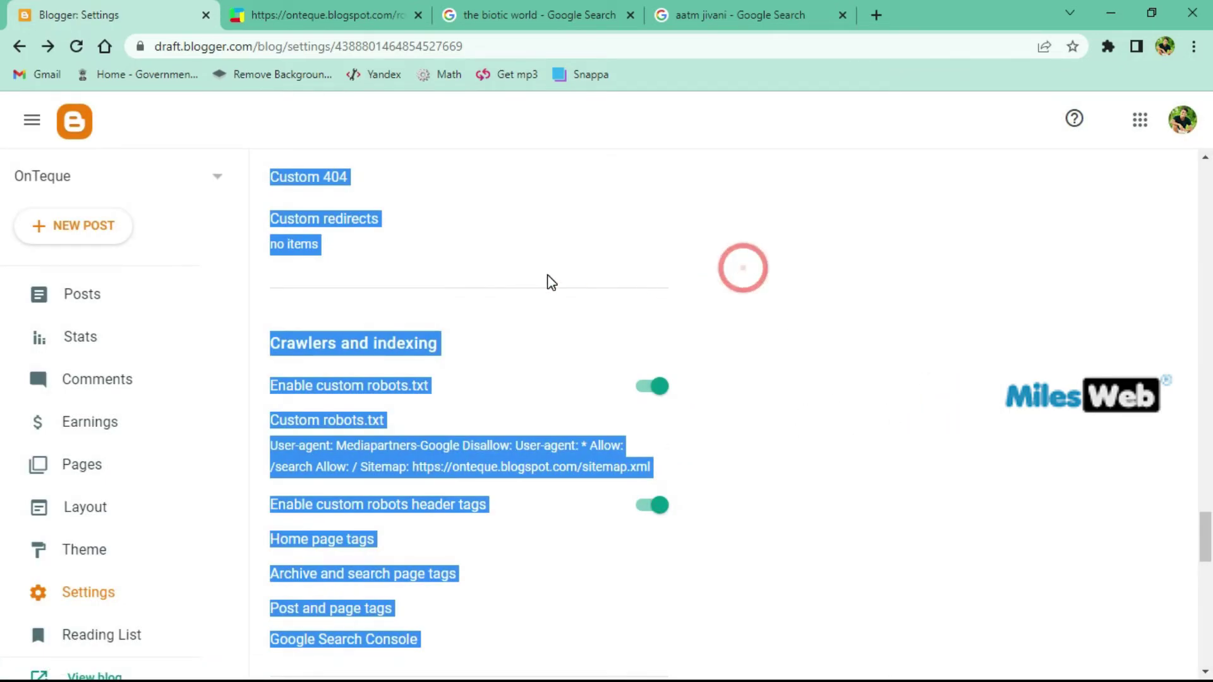
left_click(549, 276)
Review the settings from Crawlers and indexing through Monetization, Manage Blog, Site feed and General, and open the blog's Posts list
scroll(499, 452, "down", 1)
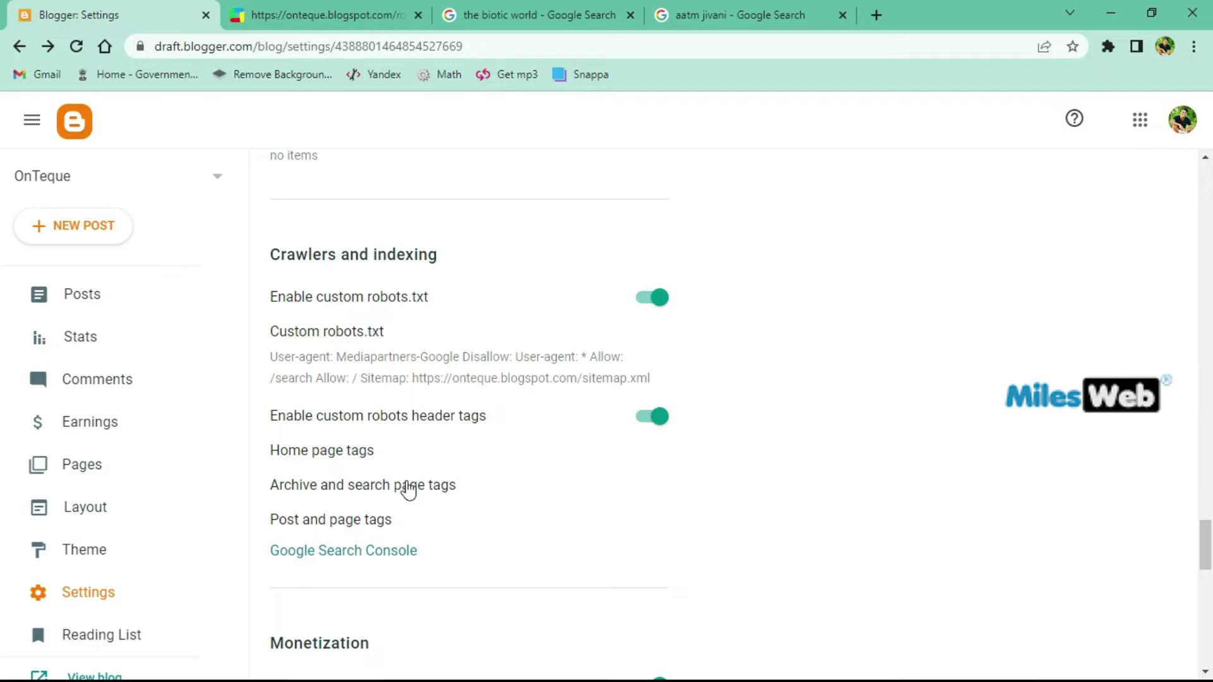
scroll(402, 495, "down", 1)
scroll(493, 505, "down", 2)
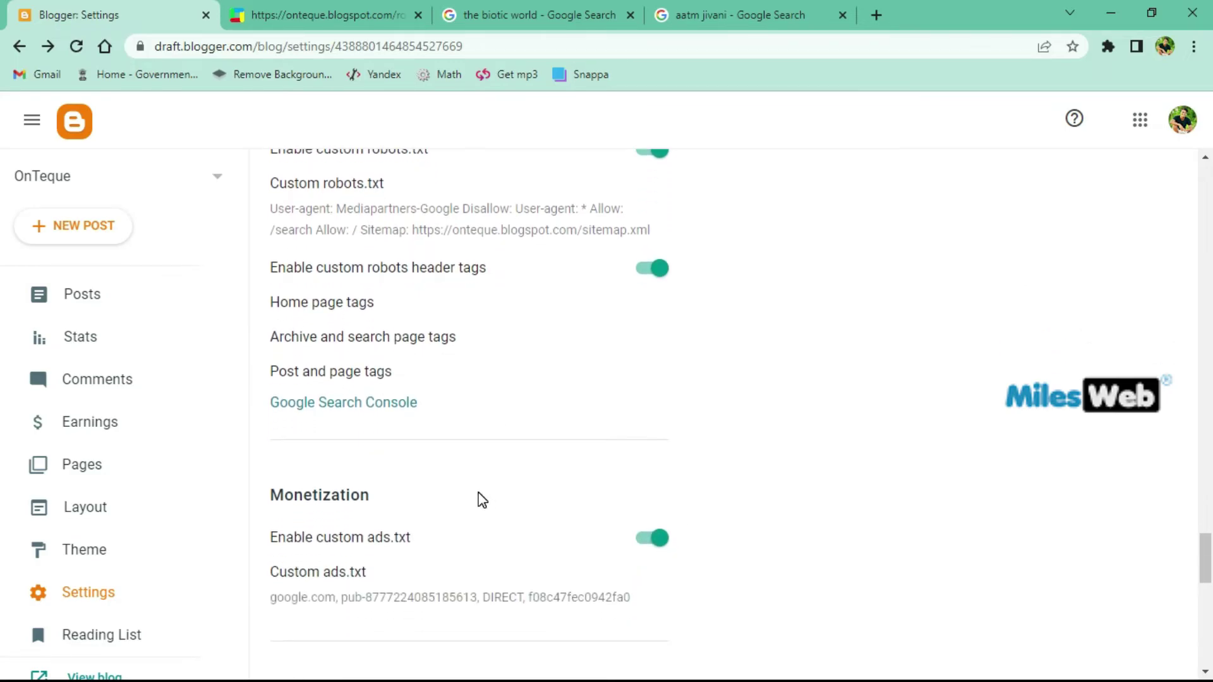
scroll(460, 499, "down", 2)
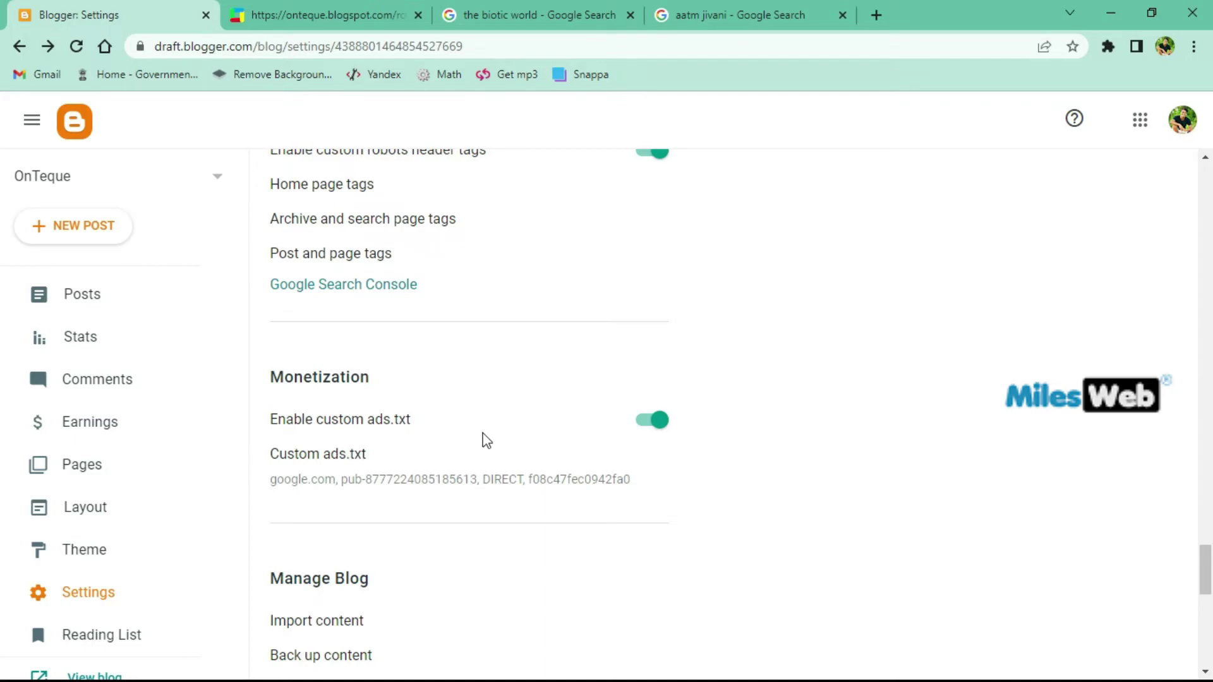
scroll(553, 436, "down", 2)
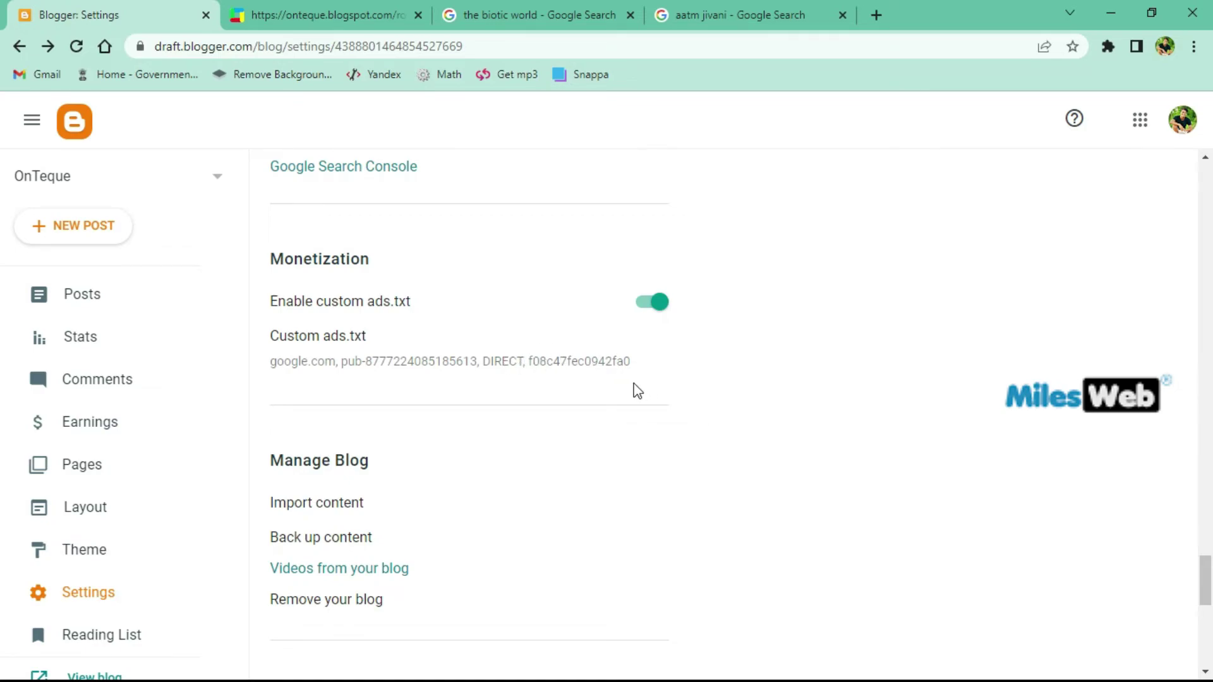
scroll(577, 422, "down", 2)
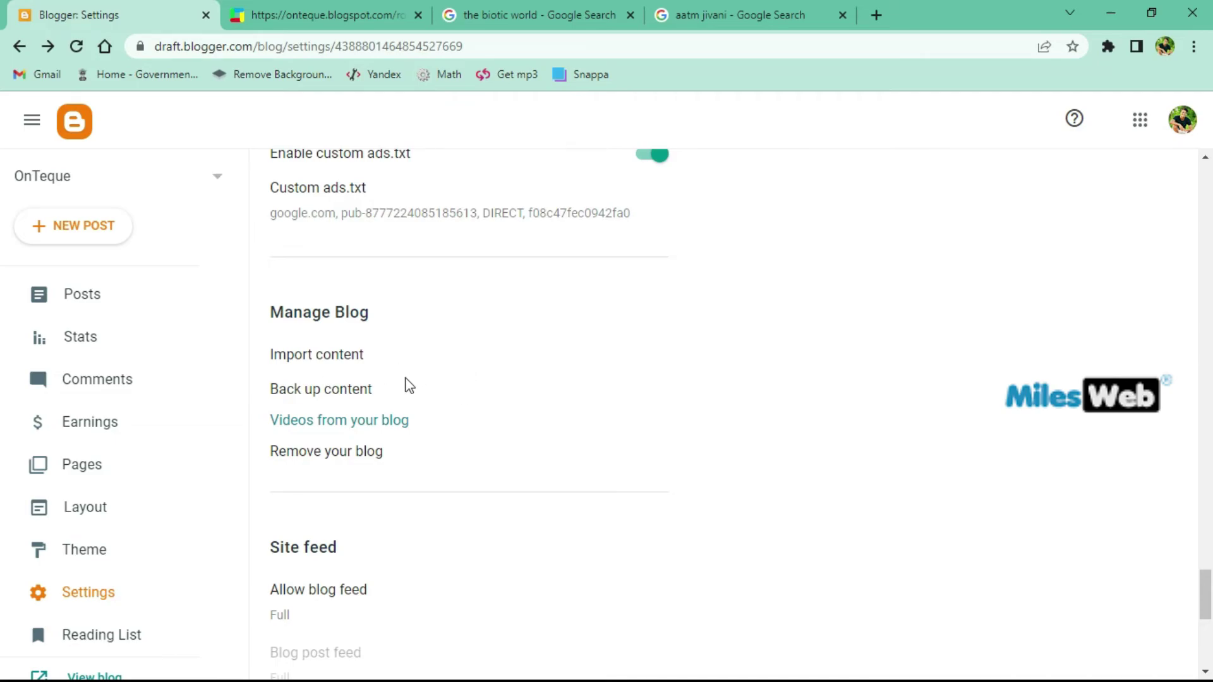
scroll(411, 365, "down", 1)
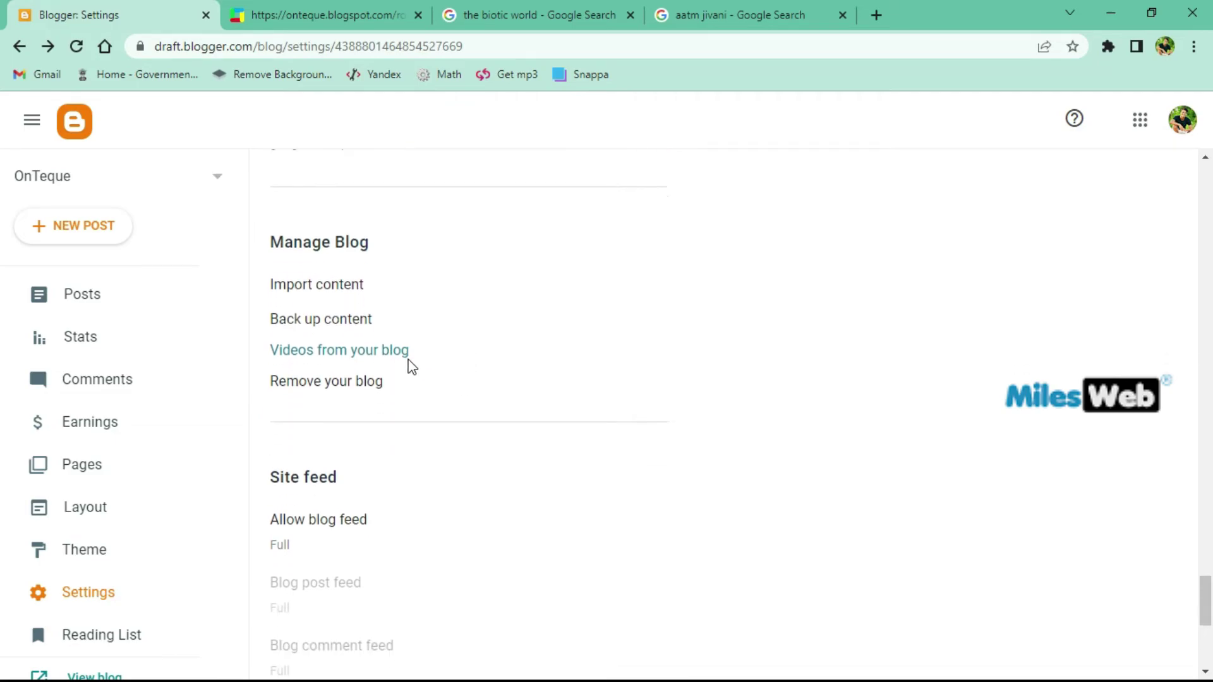
scroll(436, 363, "down", 1)
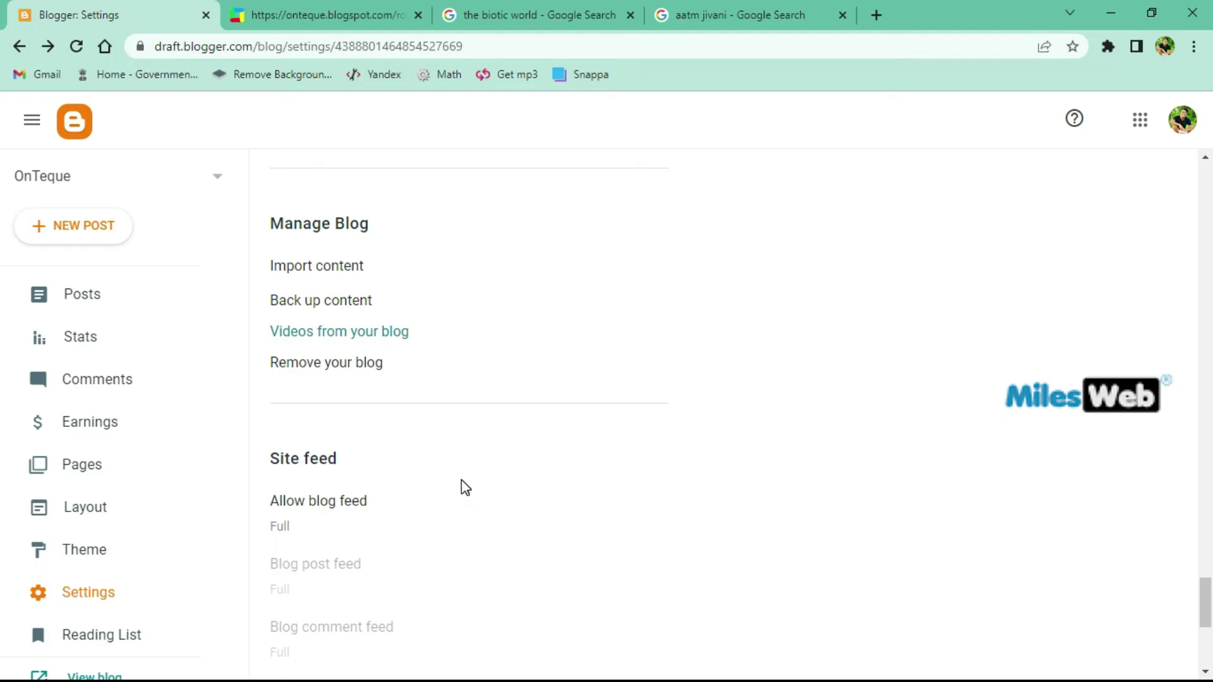
scroll(448, 453, "down", 1)
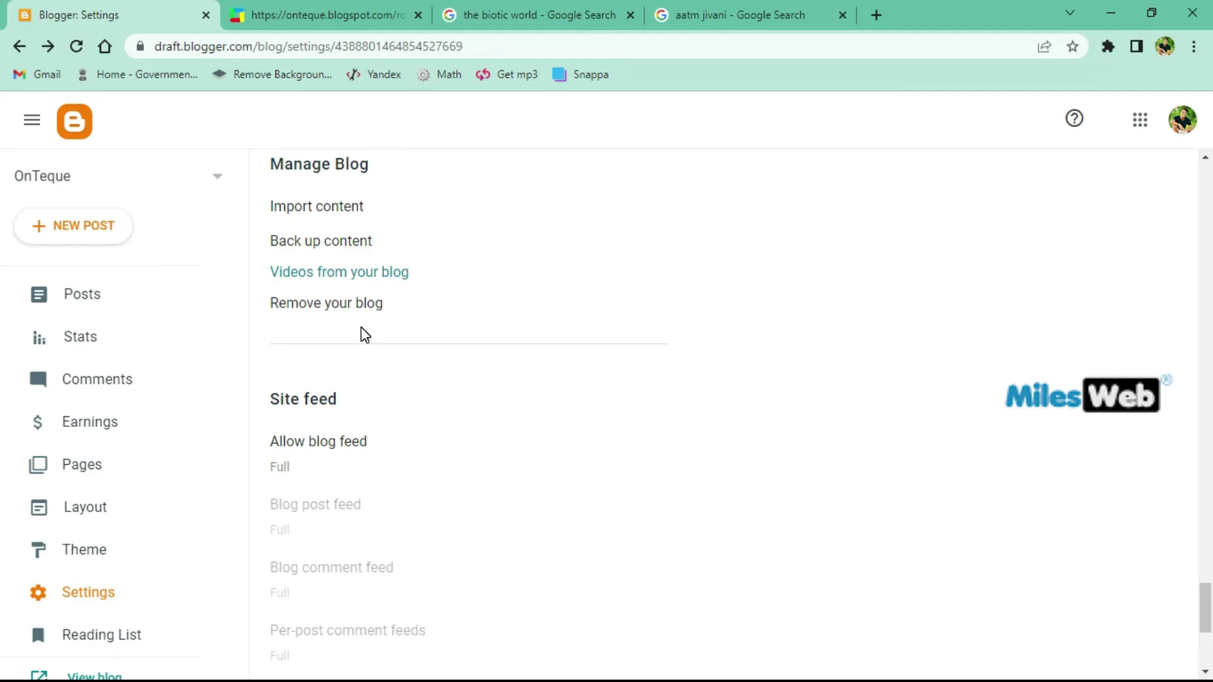
scroll(369, 333, "down", 3)
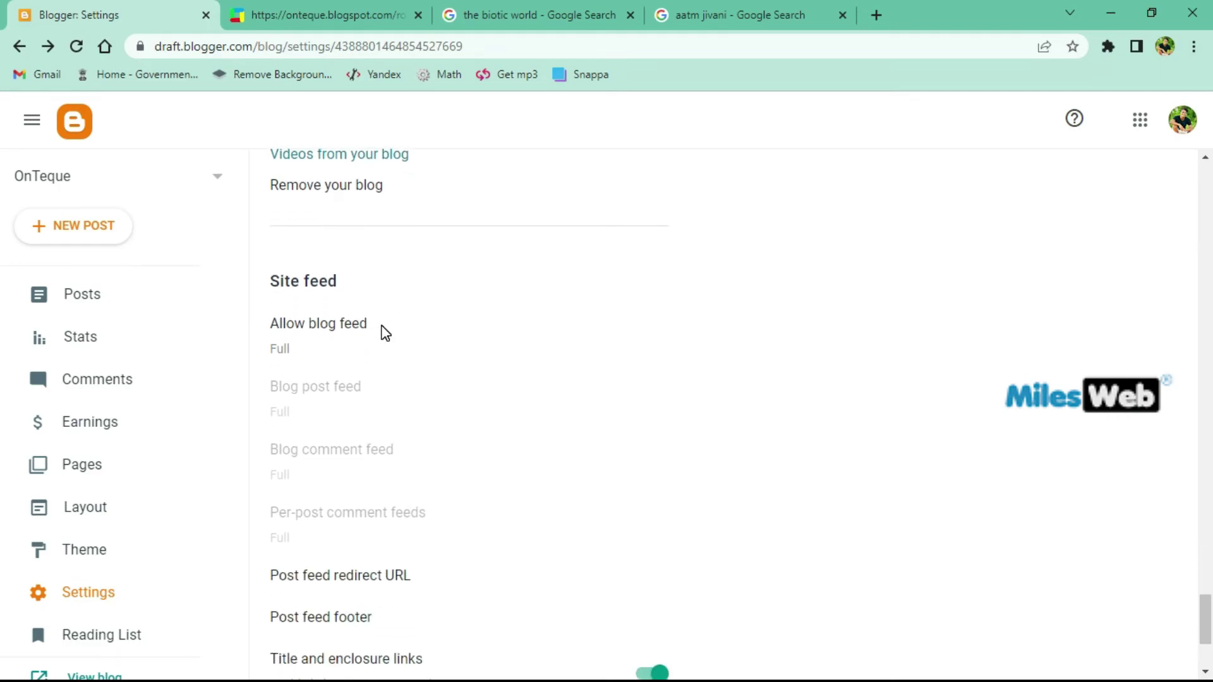
scroll(343, 260, "down", 1)
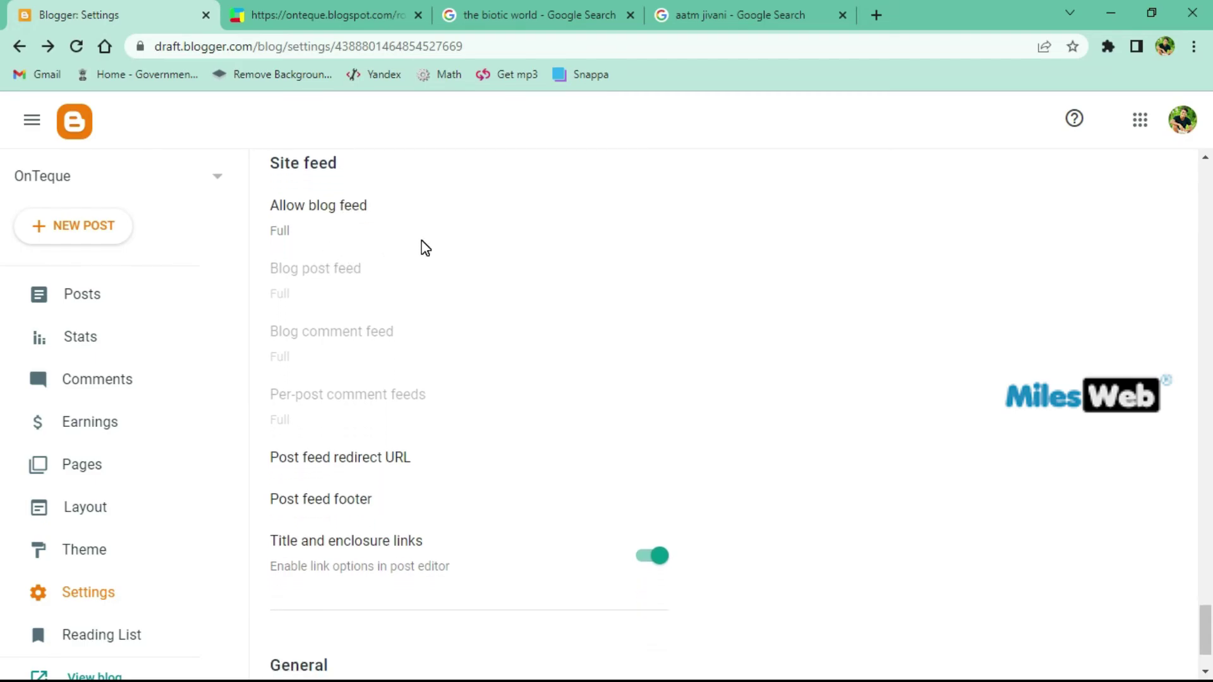
scroll(425, 248, "down", 2)
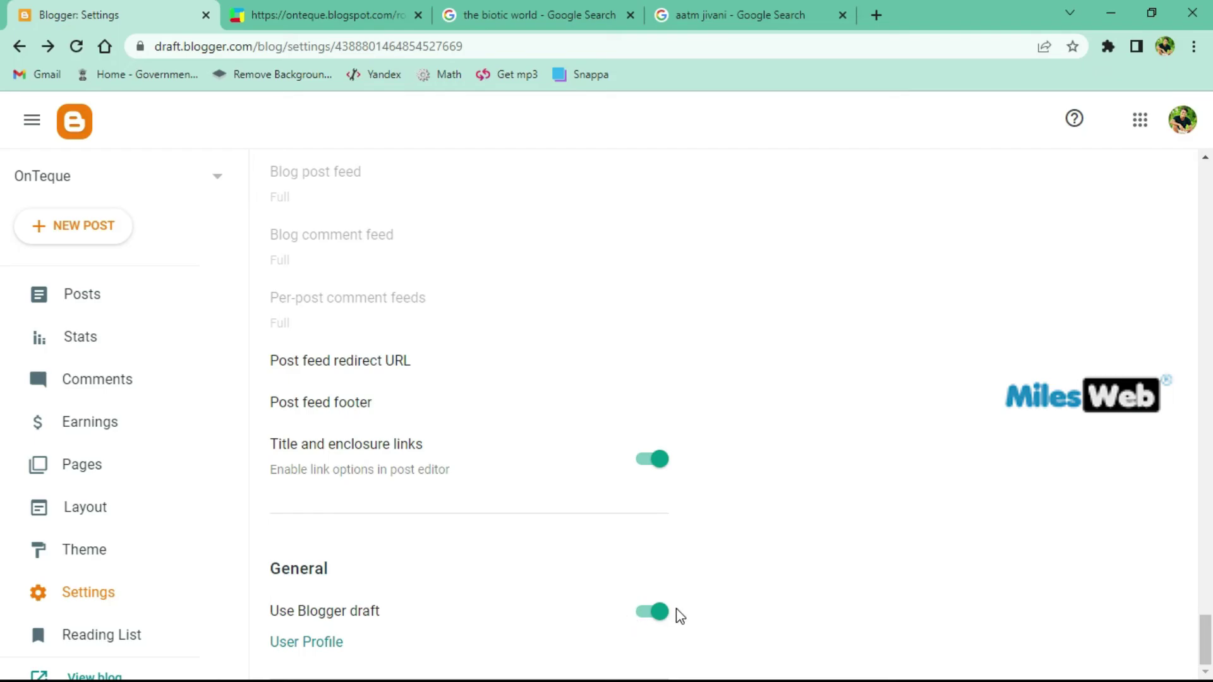
left_click(122, 312)
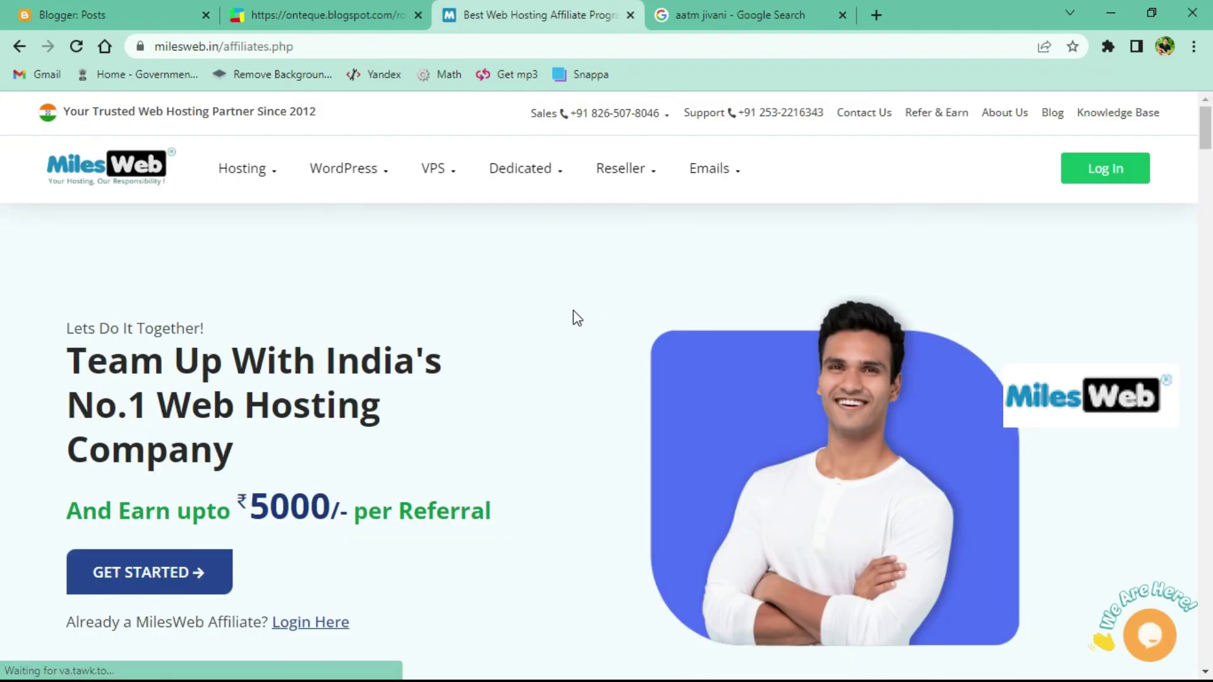
Examine the referral earnings offer on the MilesWeb affiliate page and dismiss the chat pop-up
scroll(387, 398, "down", 2)
scroll(386, 401, "up", 2)
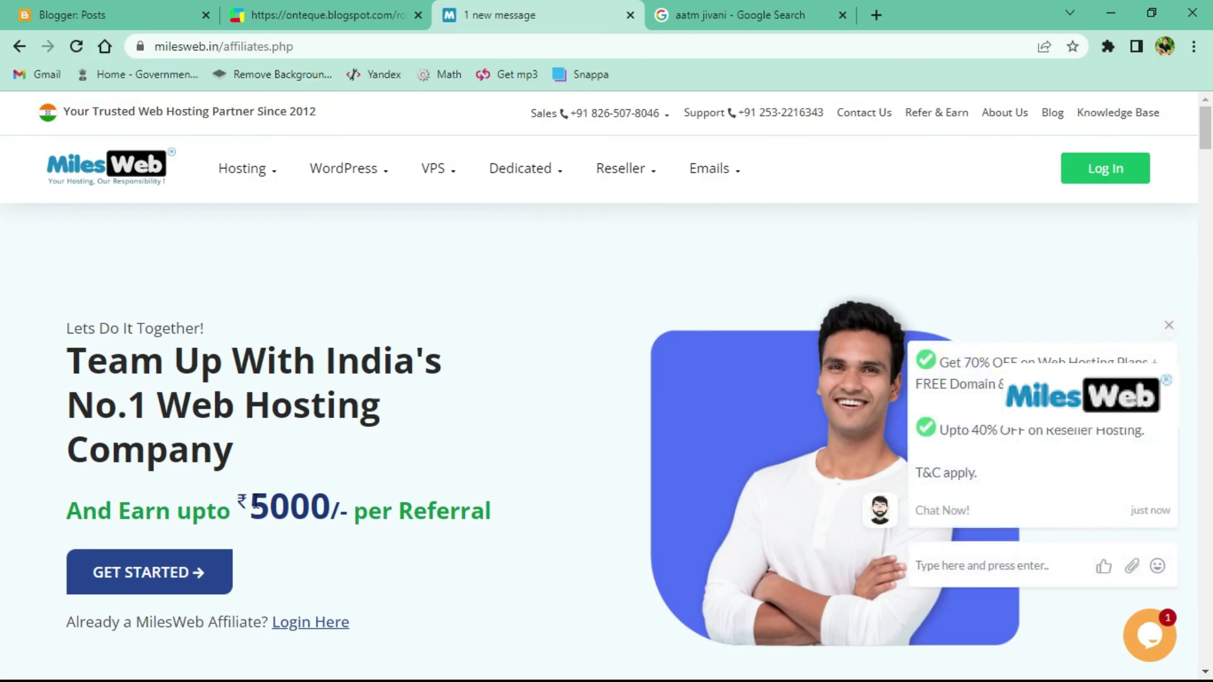
scroll(260, 487, "down", 1)
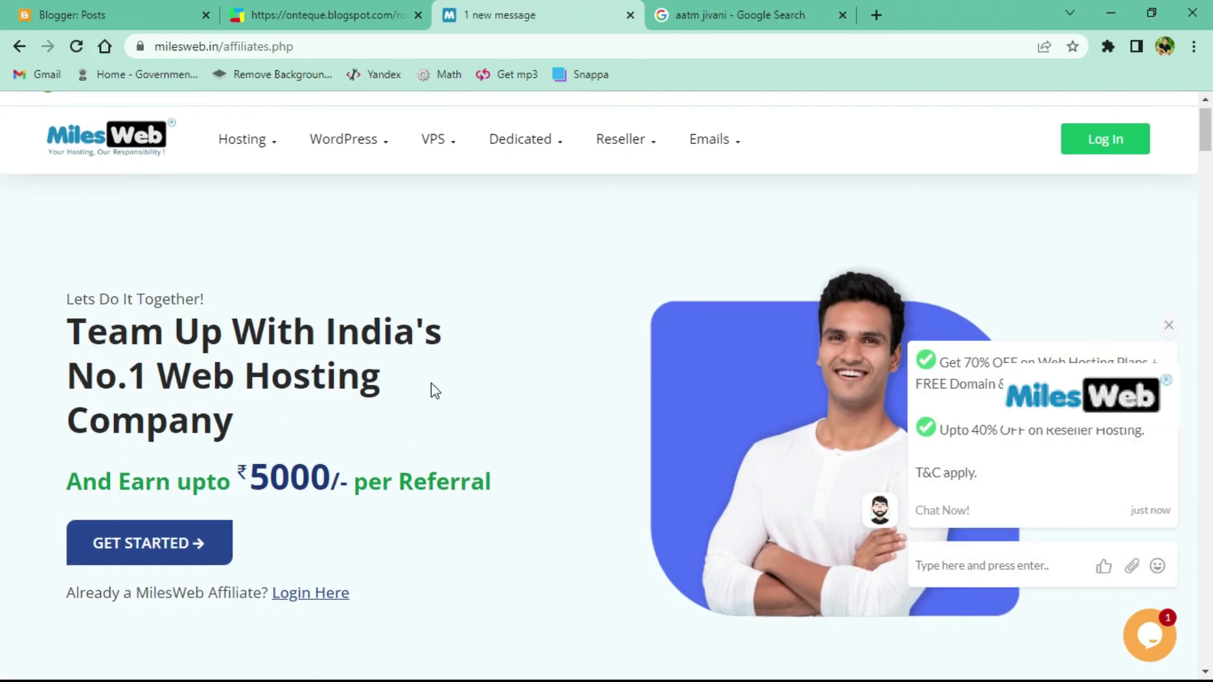
left_click(1166, 326)
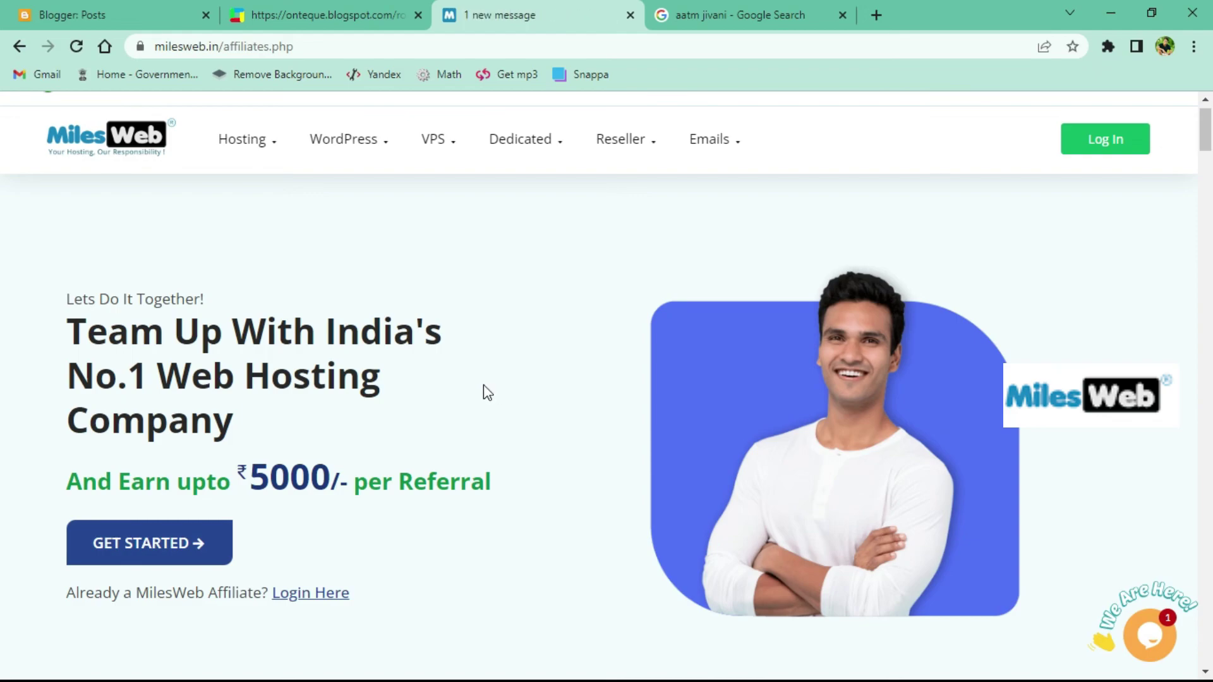
double_click(250, 480)
left_click(437, 407)
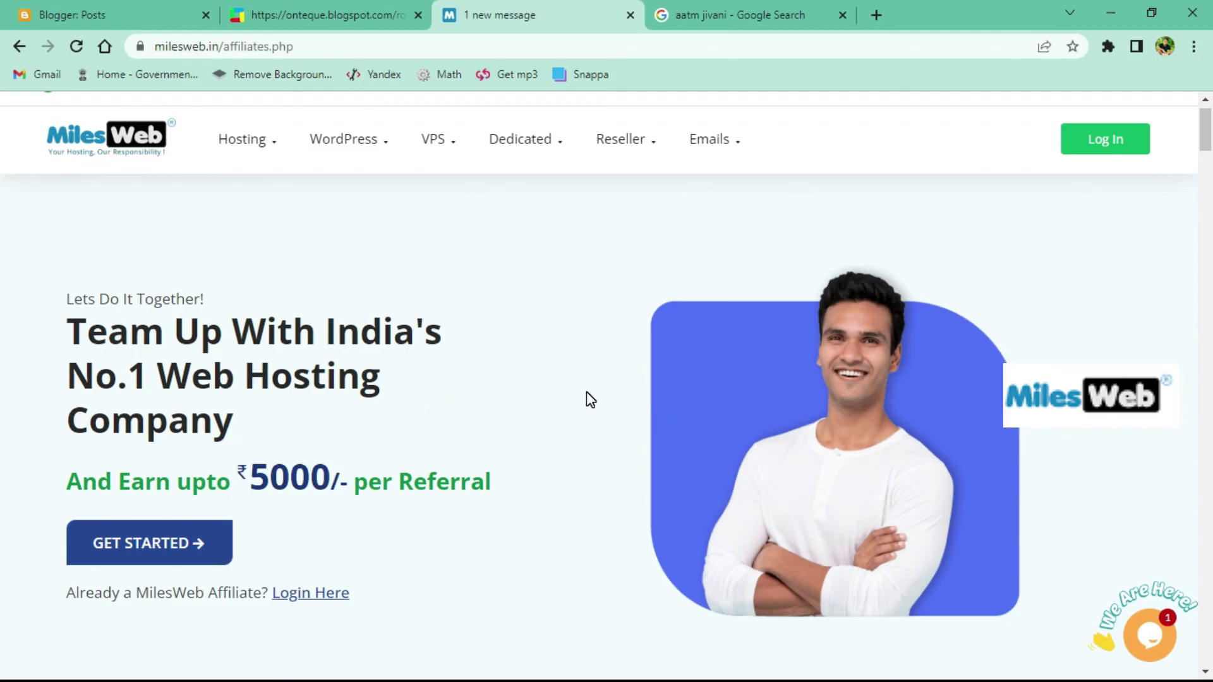